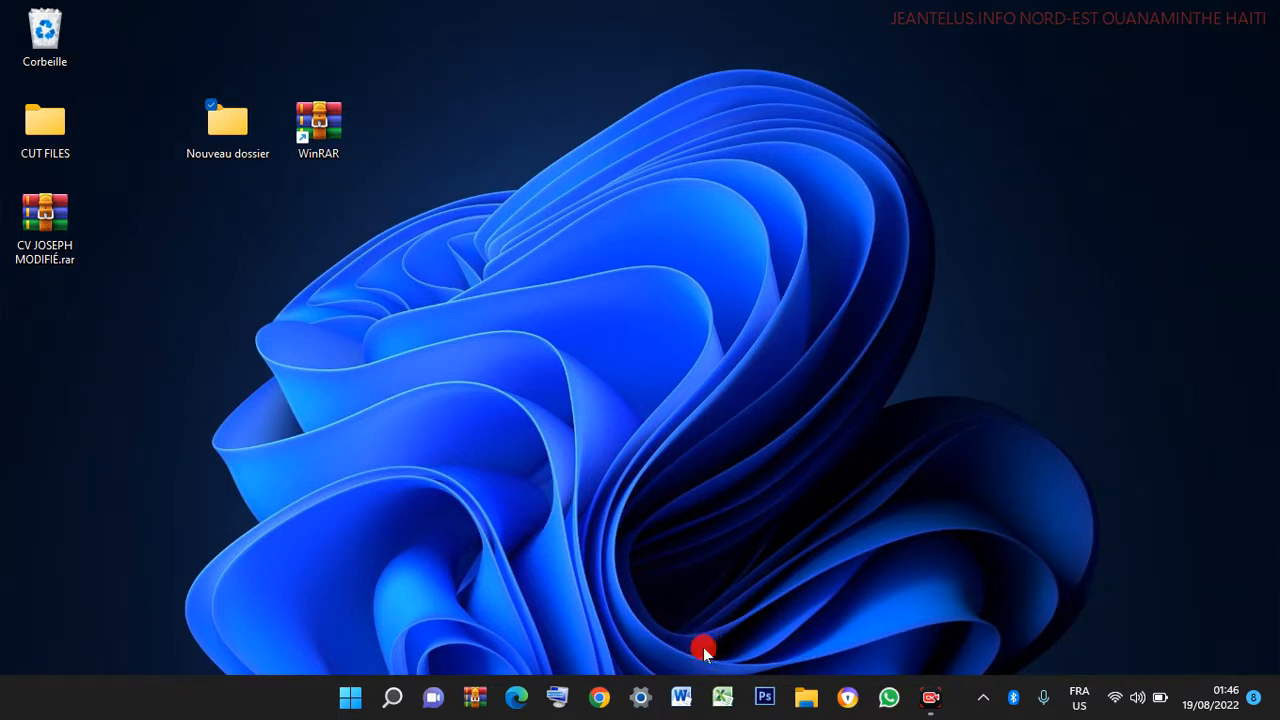
- Launch WinRAR on the Desktop folder and start adding Nouveau dossier to a new archive
double_click(327, 130)
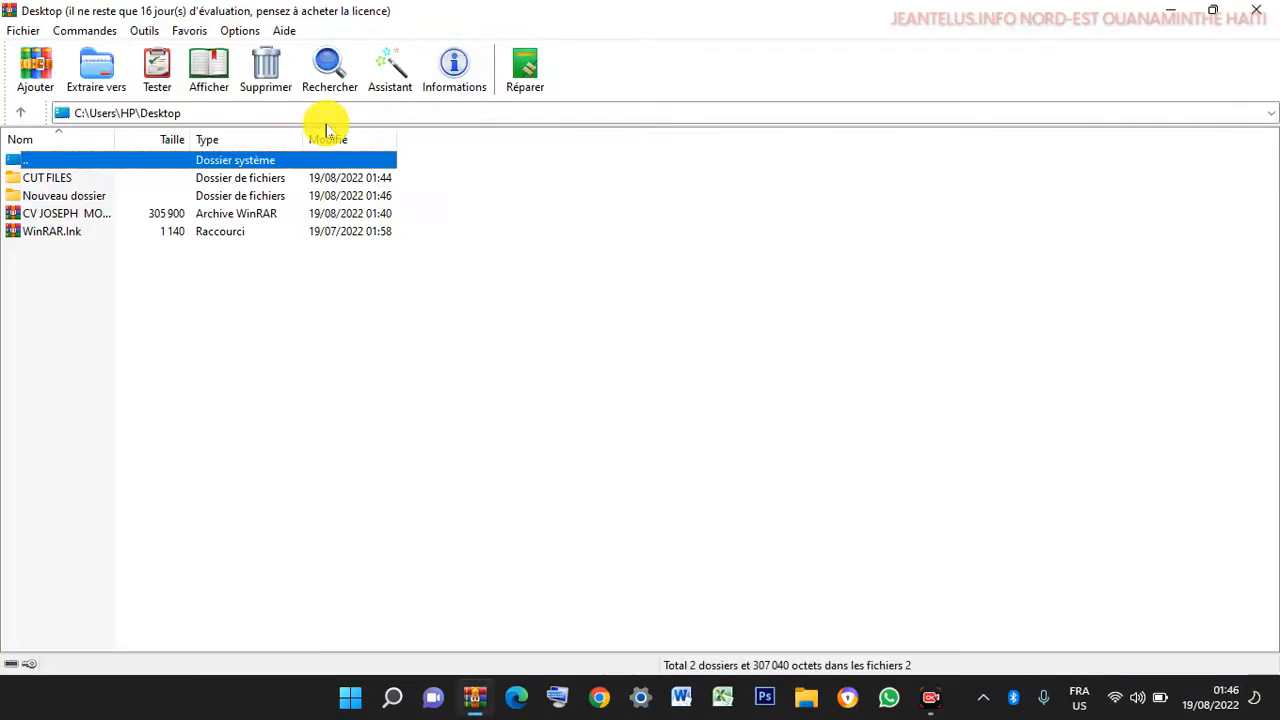
left_click(44, 198)
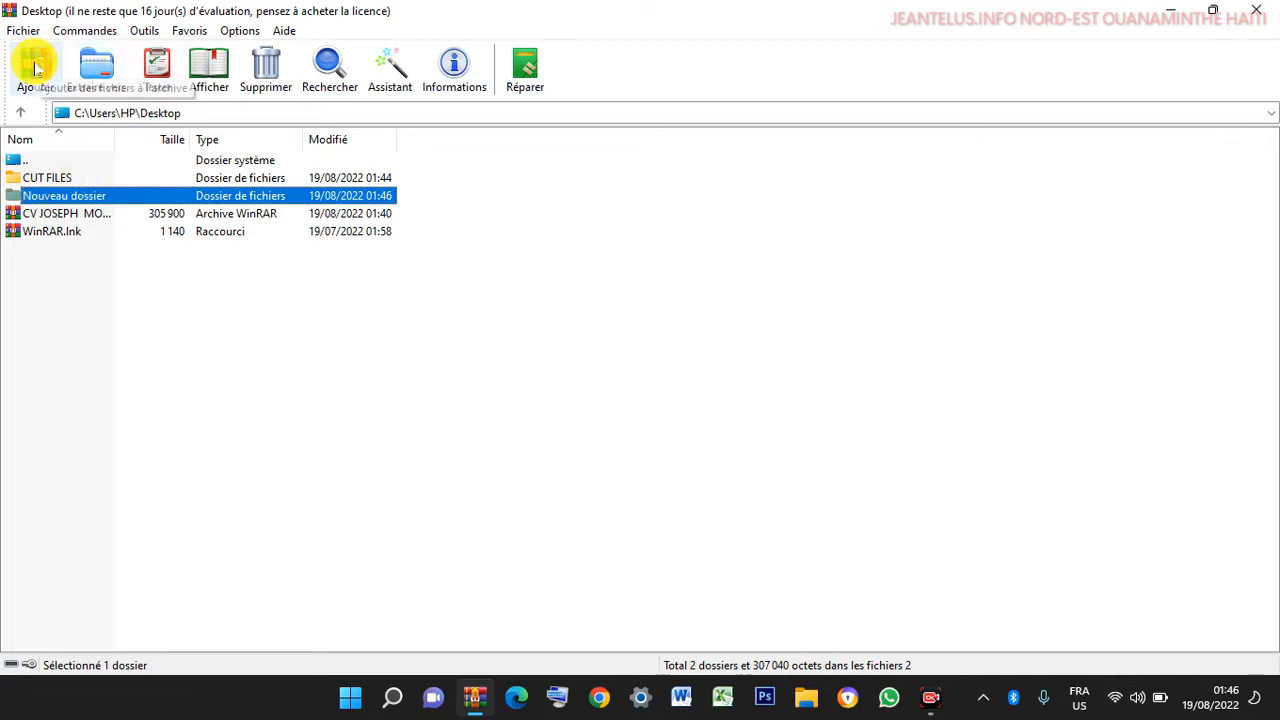
left_click(35, 68)
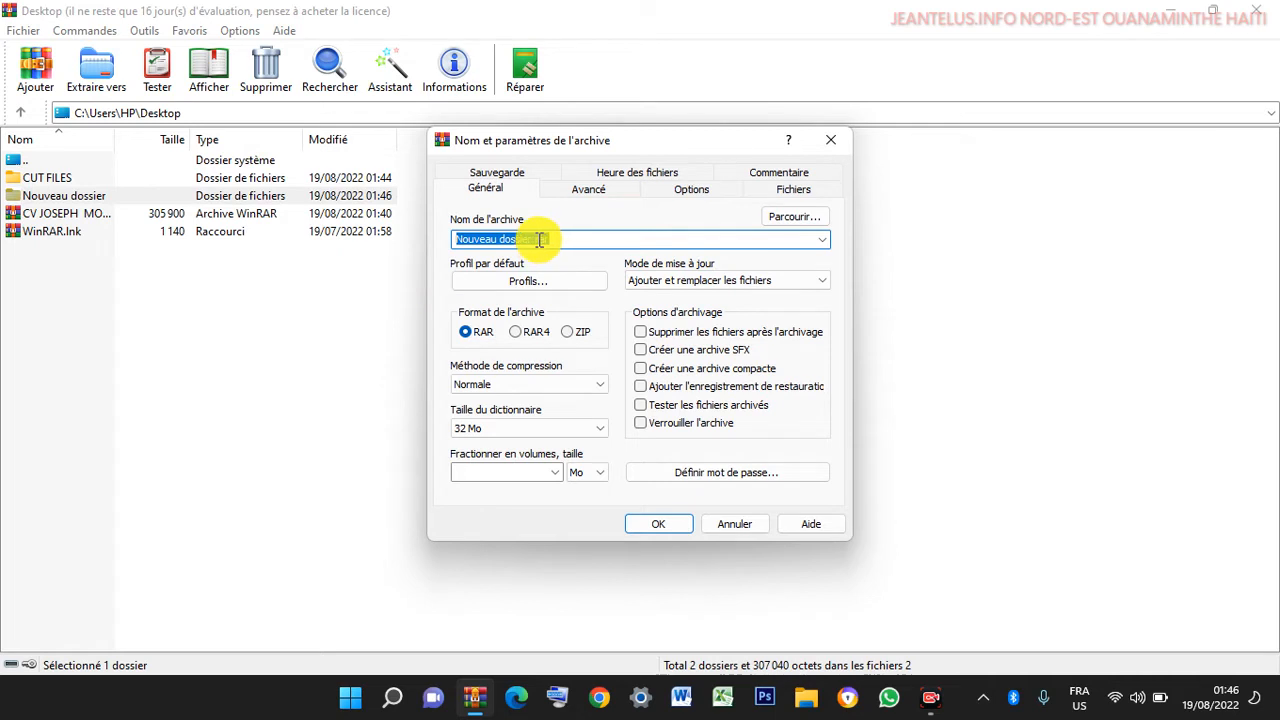
- Name the archive JINOH 2.rar, keep RAR format, and enable Verrouiller l'archive
type("JINO")
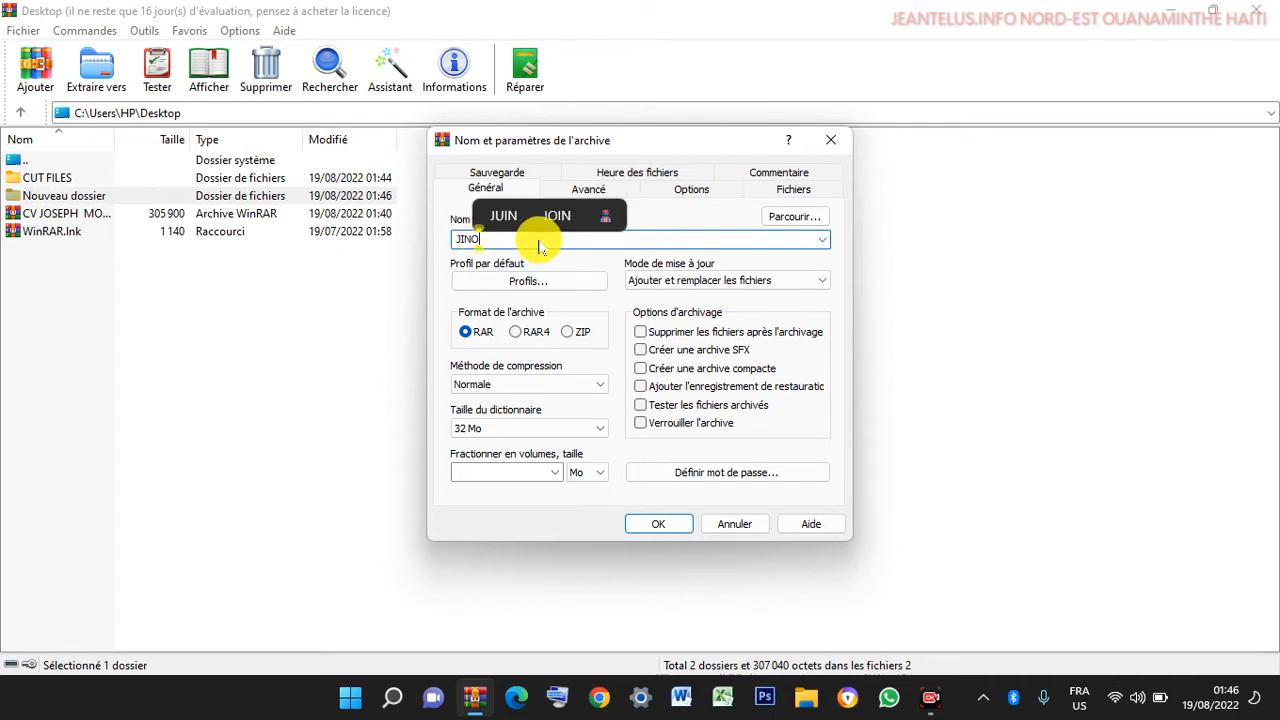
type("H 2")
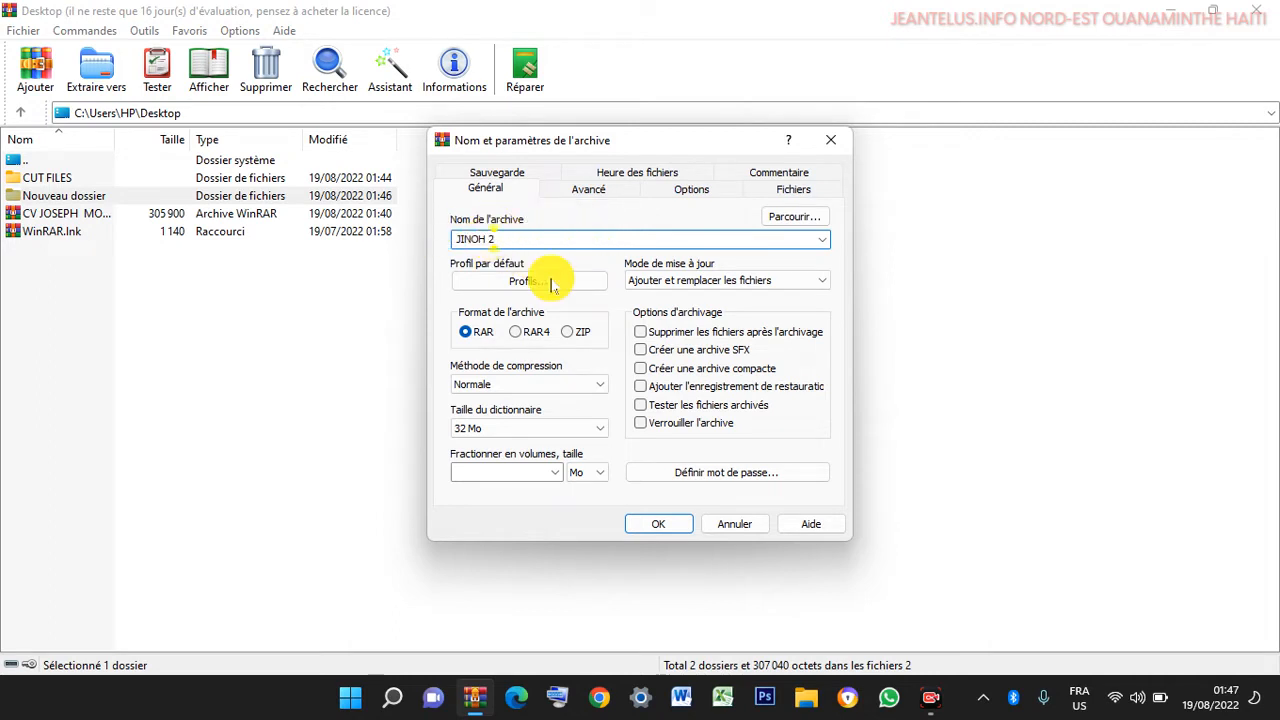
left_click(480, 336)
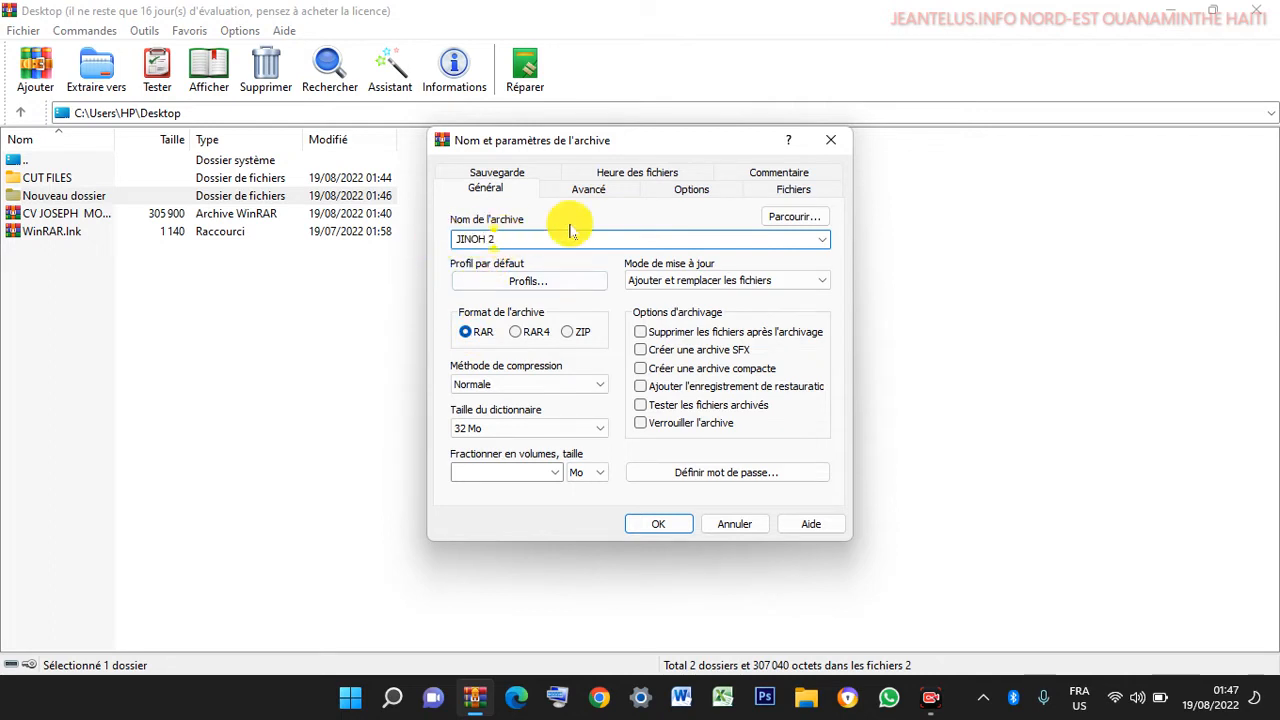
left_click_drag(503, 243, 357, 245)
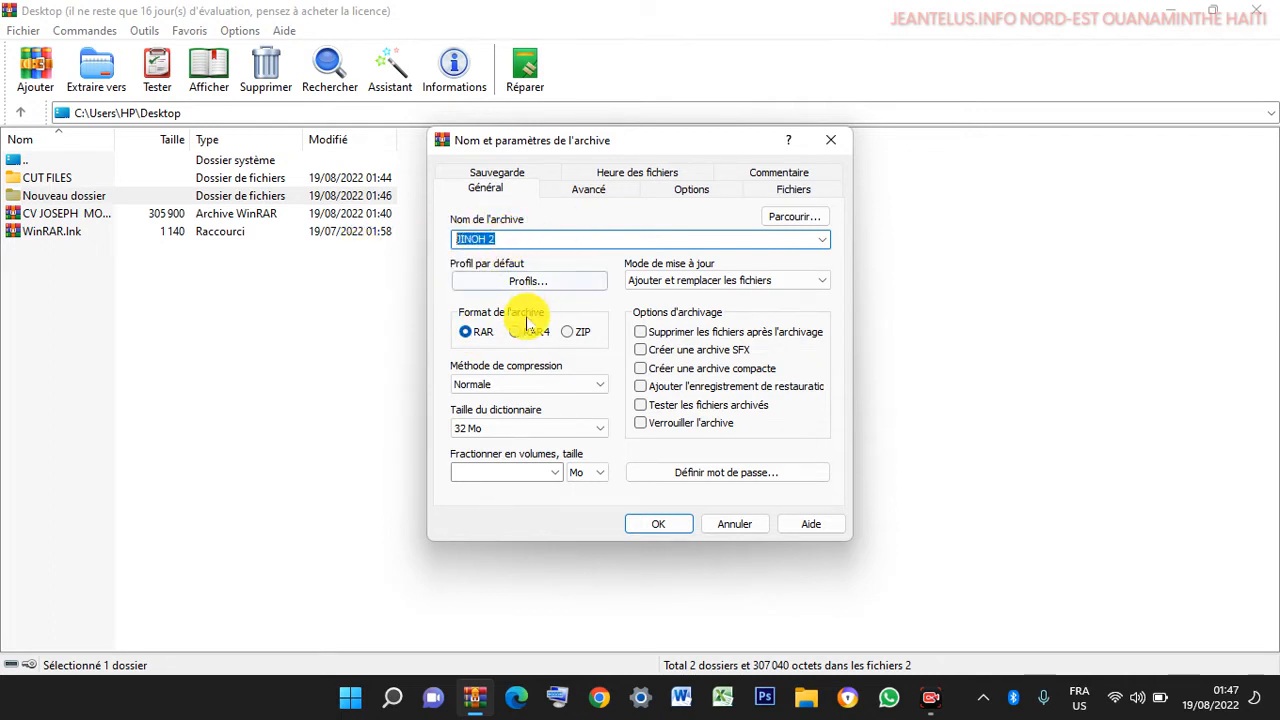
left_click(474, 345)
left_click(528, 338)
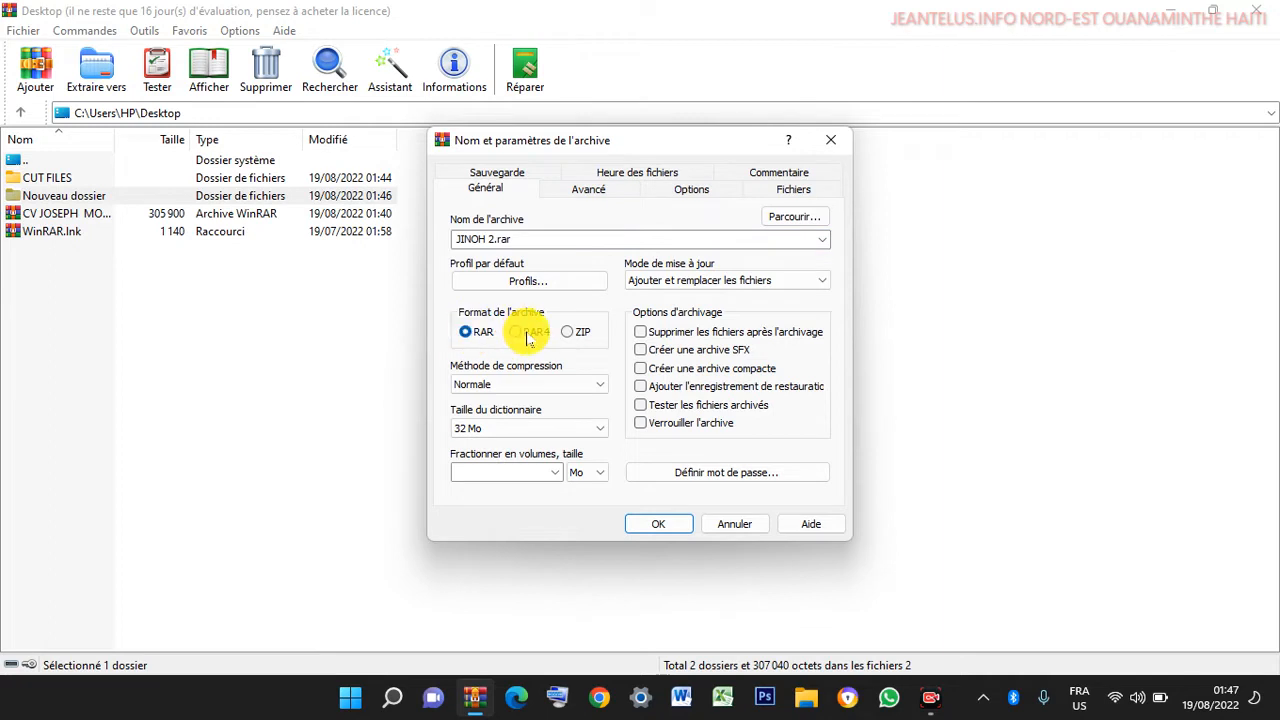
left_click(460, 337)
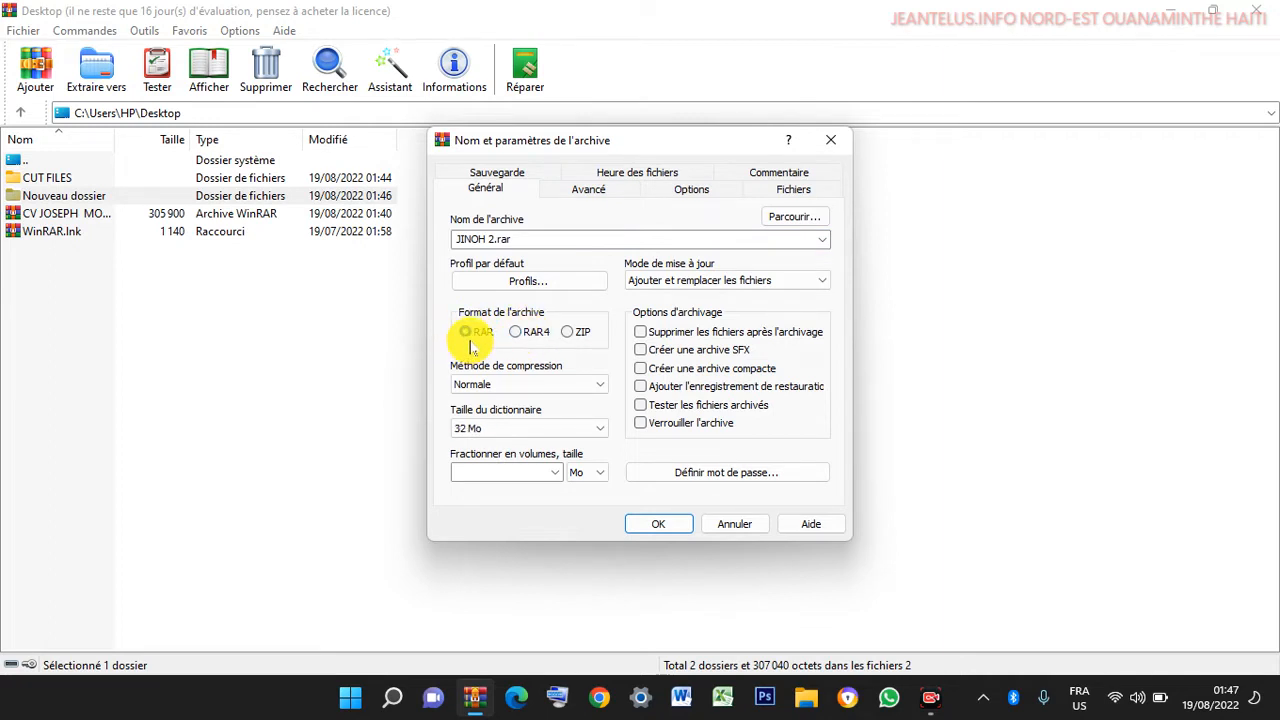
left_click(642, 424)
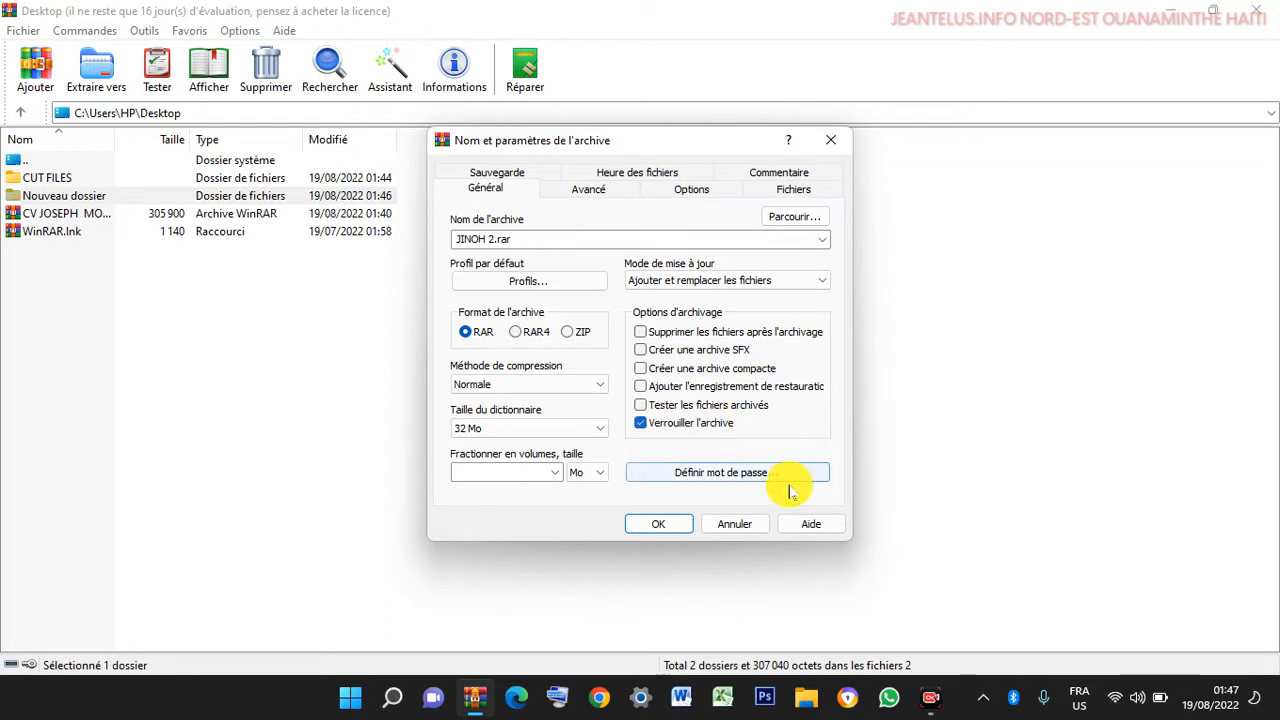
- Enter the archive password with Chiffrer les noms de fichiers enabled, and confirm it
left_click(702, 472)
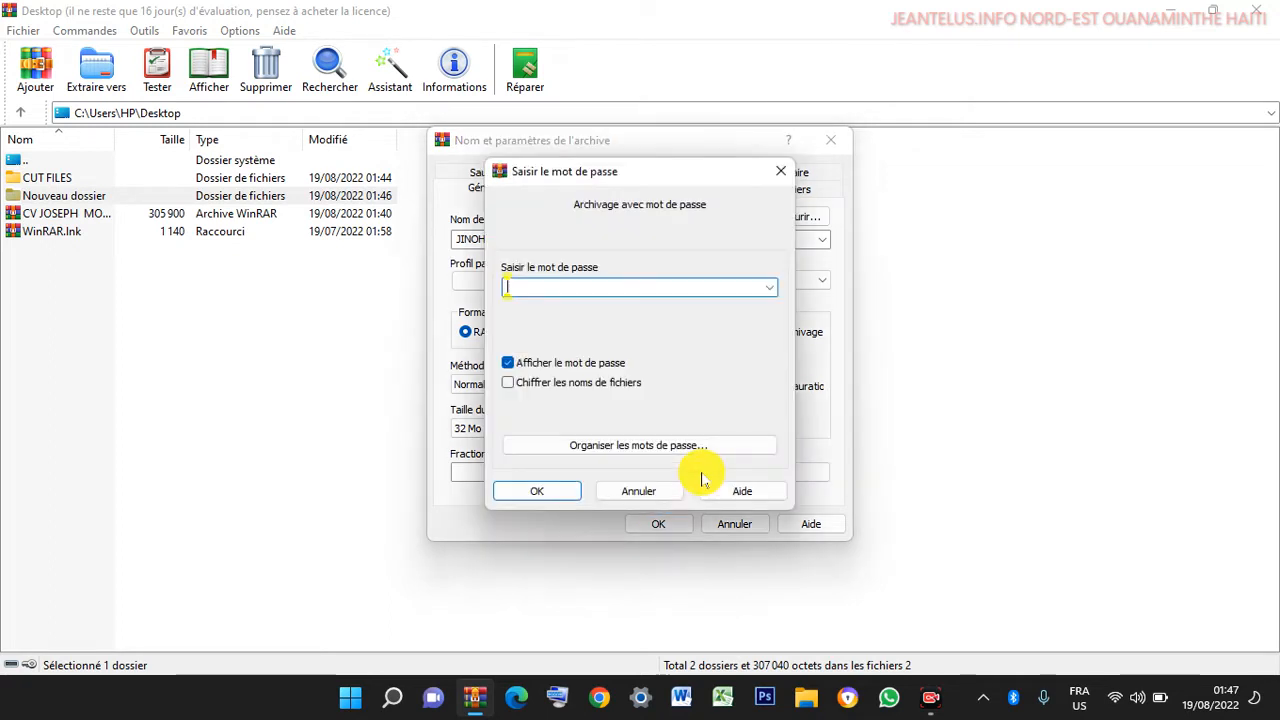
left_click(510, 388)
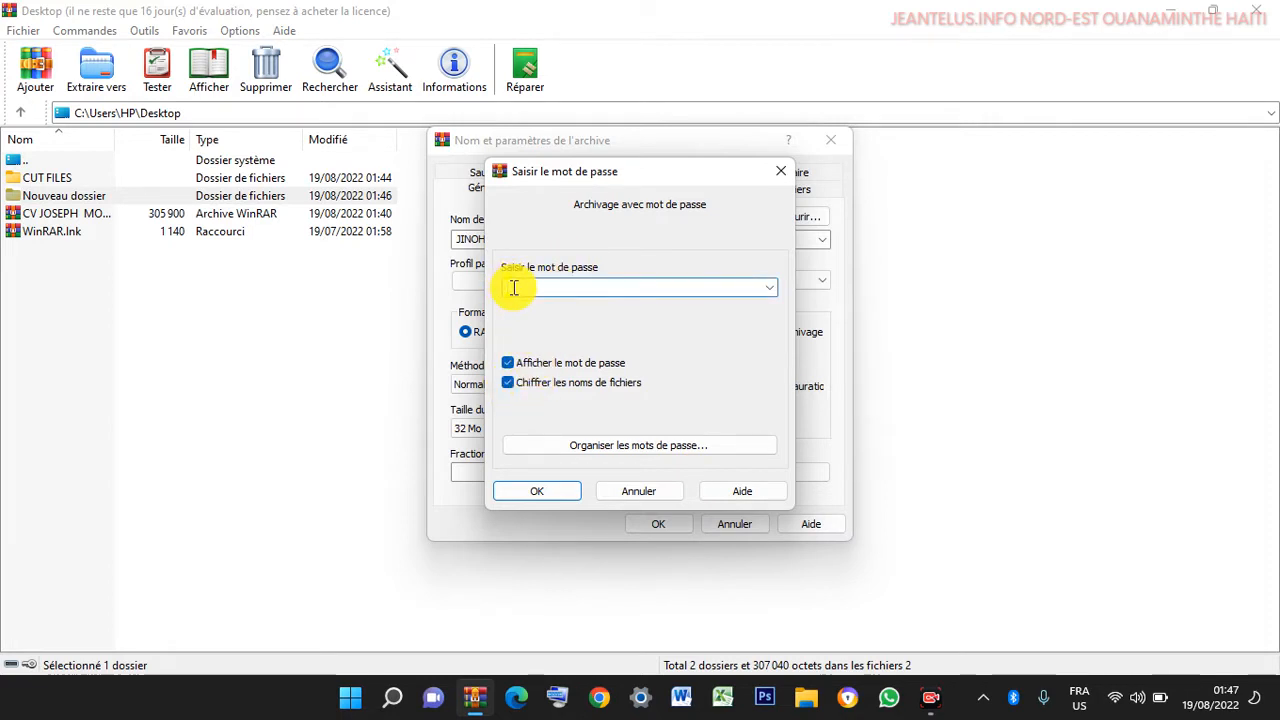
left_click(513, 288)
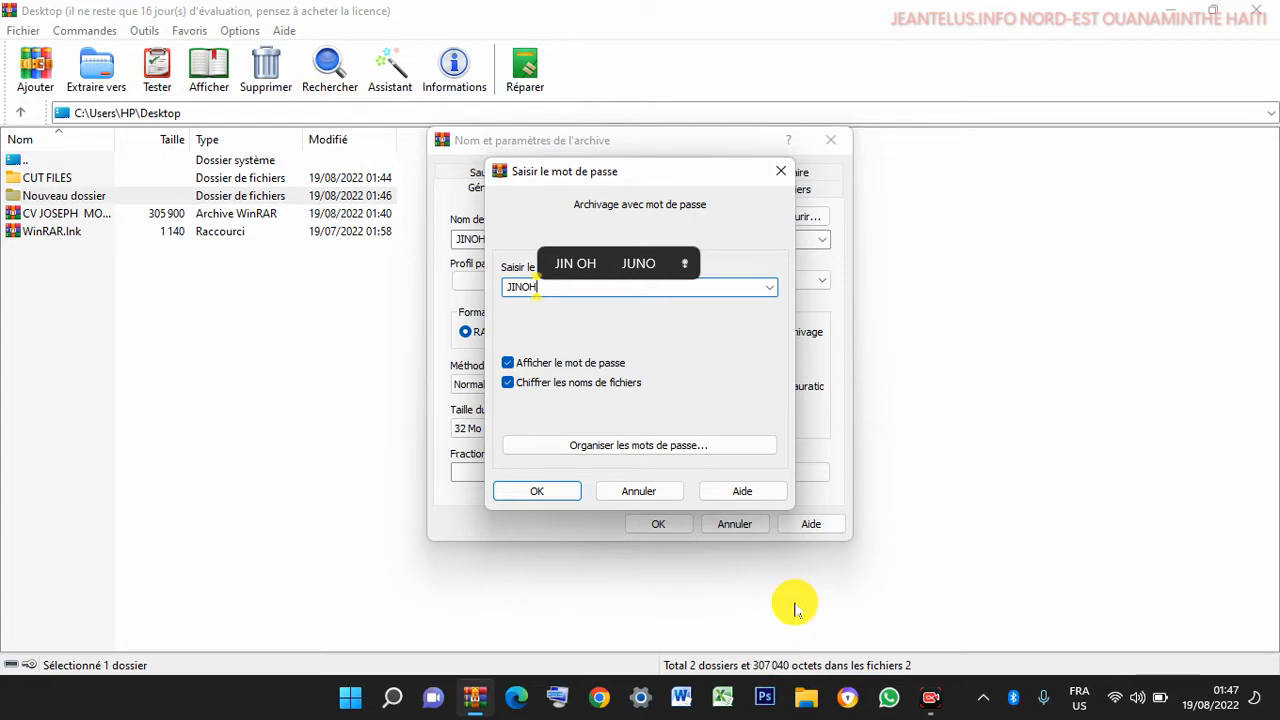
mouse_move(485, 264)
left_mouse_down()
mouse_move(594, 329)
mouse_move(555, 310)
left_mouse_up()
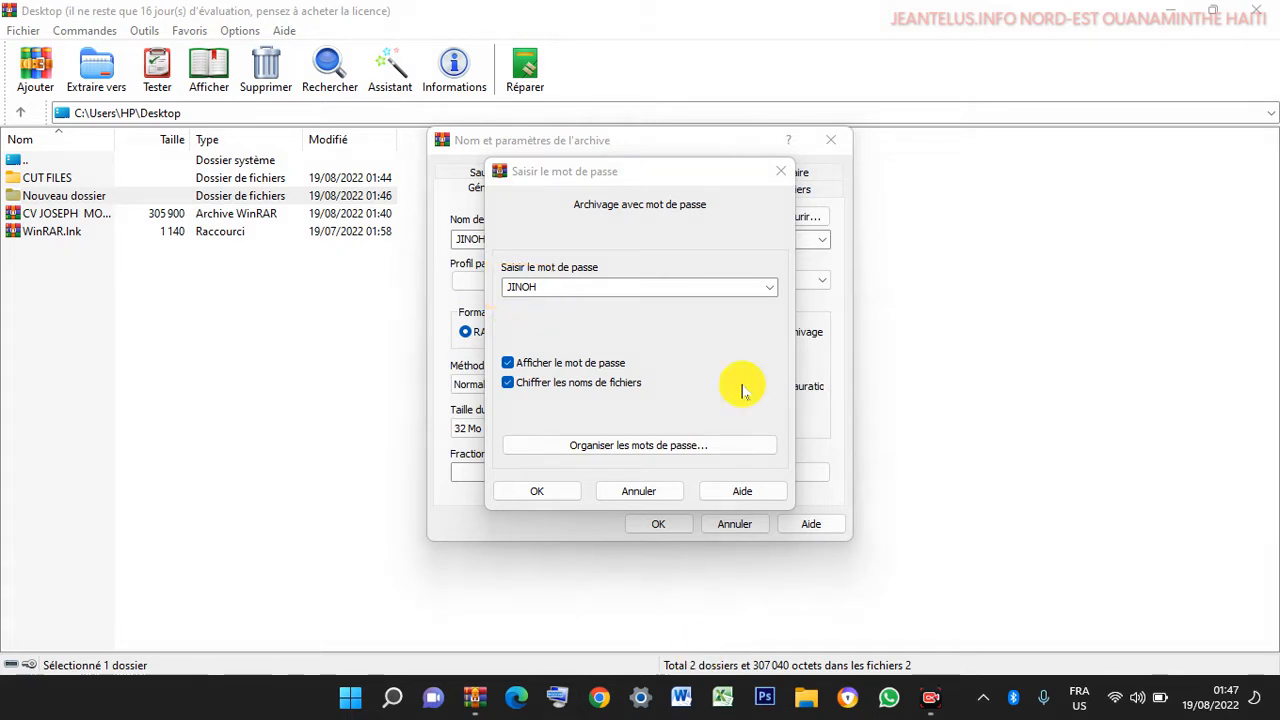
left_click(545, 494)
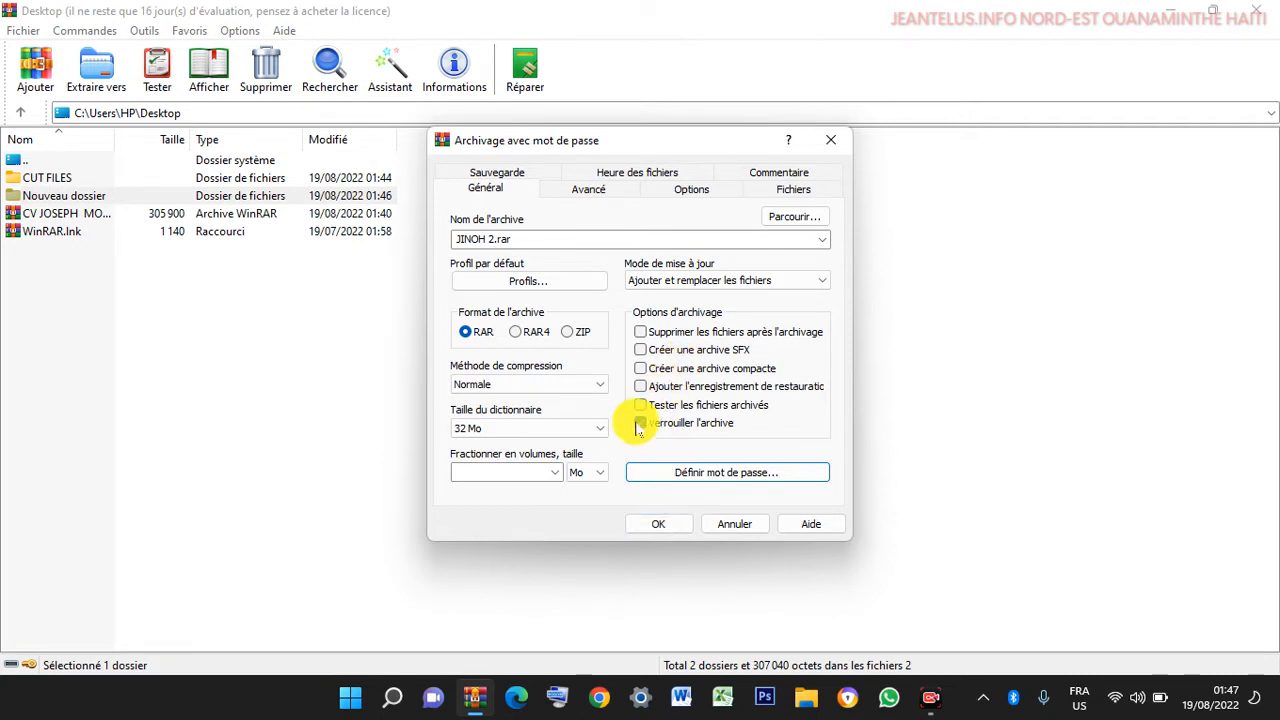
- Create JINOH 2.rar, minimize WinRAR, and place the archive icon beside the WinRAR shortcut
left_click(659, 524)
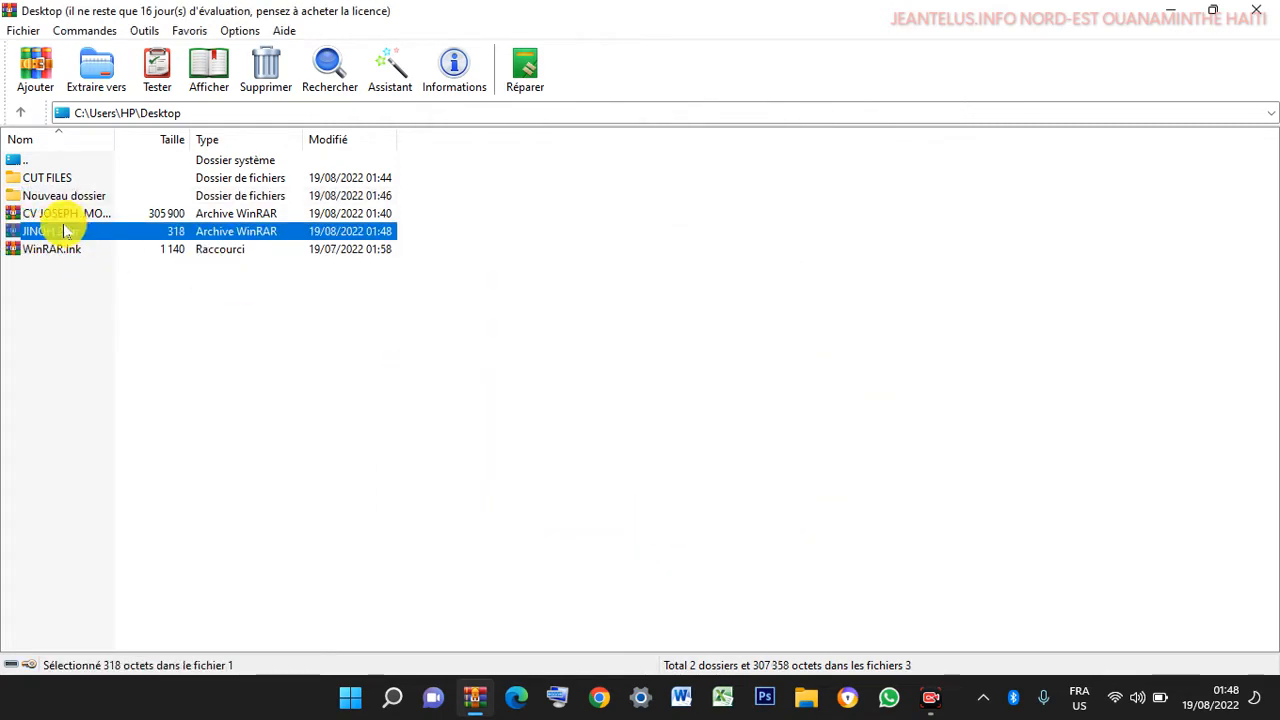
left_click(1176, 10)
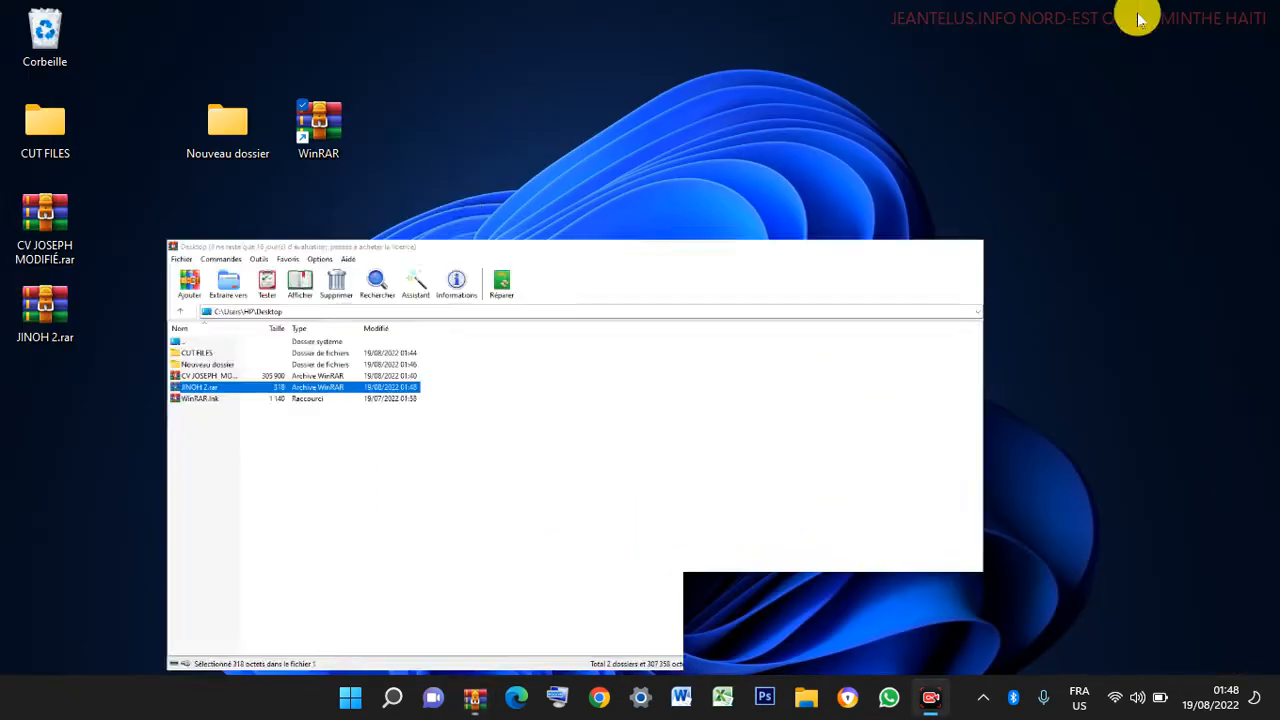
left_click_drag(47, 305, 474, 120)
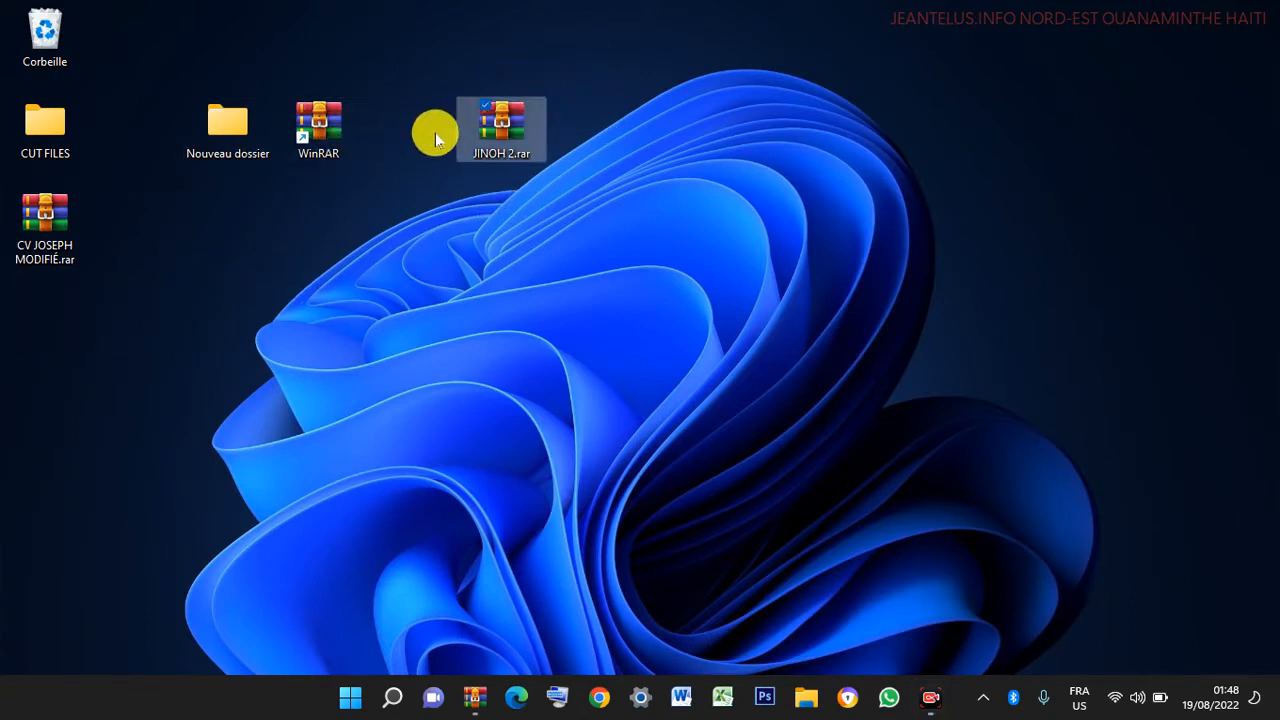
left_click(436, 133)
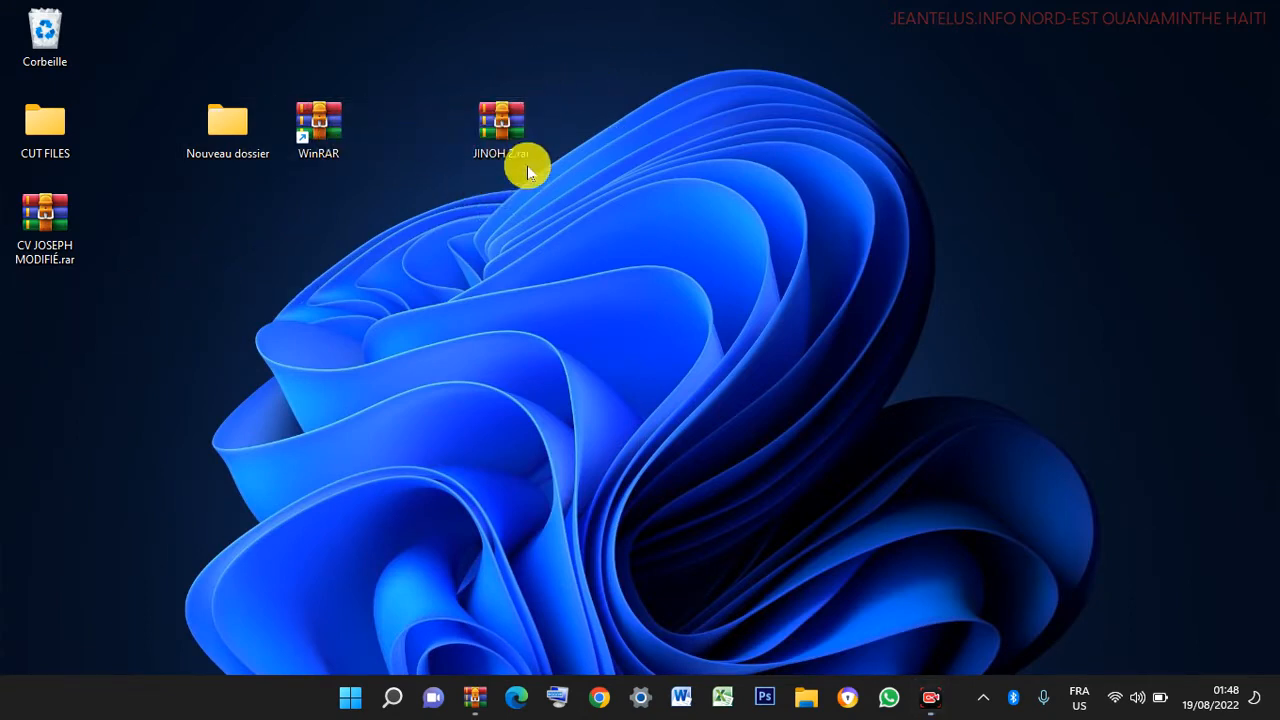
- Open JINOH 2.rar from the desktop and unlock it with the archive password
double_click(509, 116)
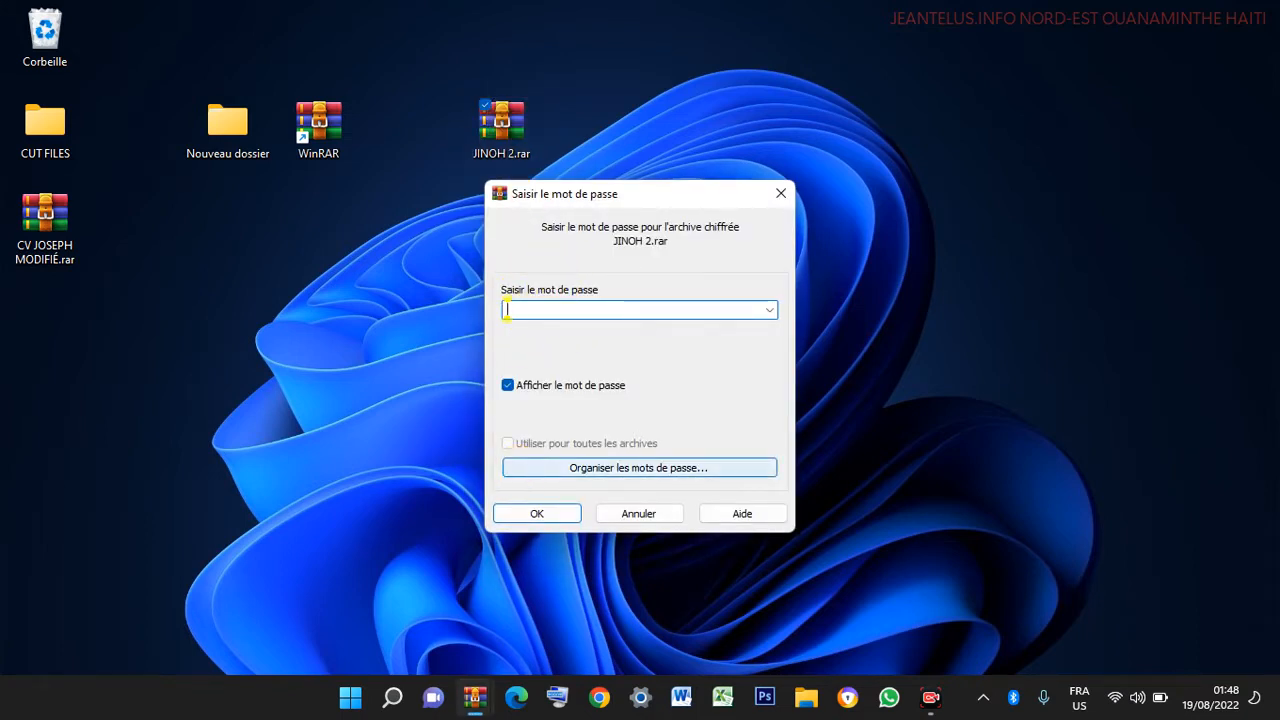
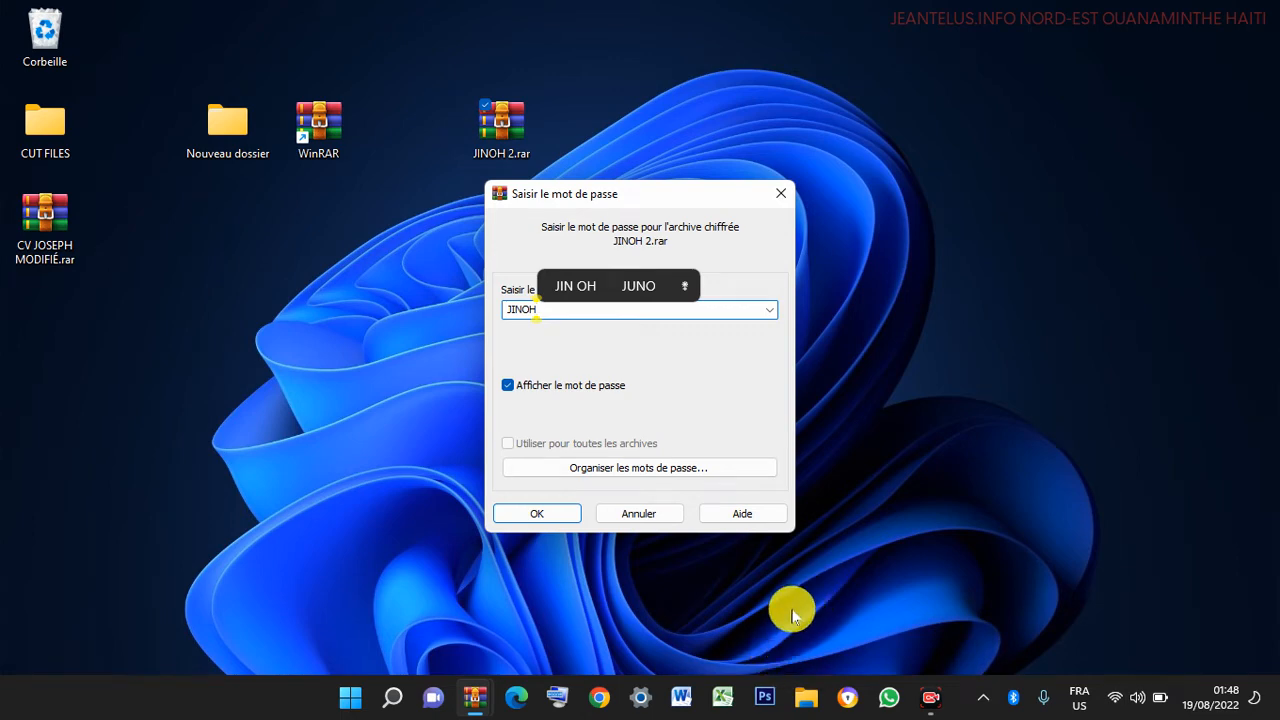
mouse_move(477, 277)
left_mouse_down()
mouse_move(519, 325)
mouse_move(552, 330)
left_mouse_up()
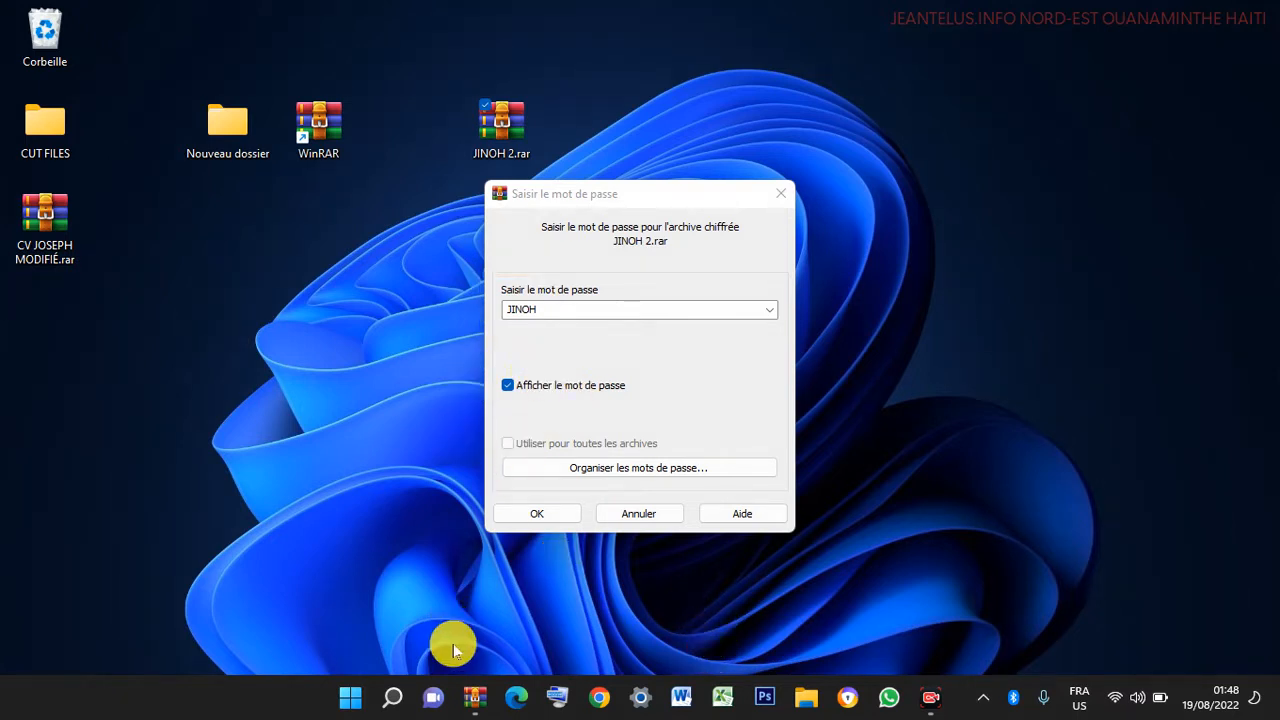
left_click(532, 514)
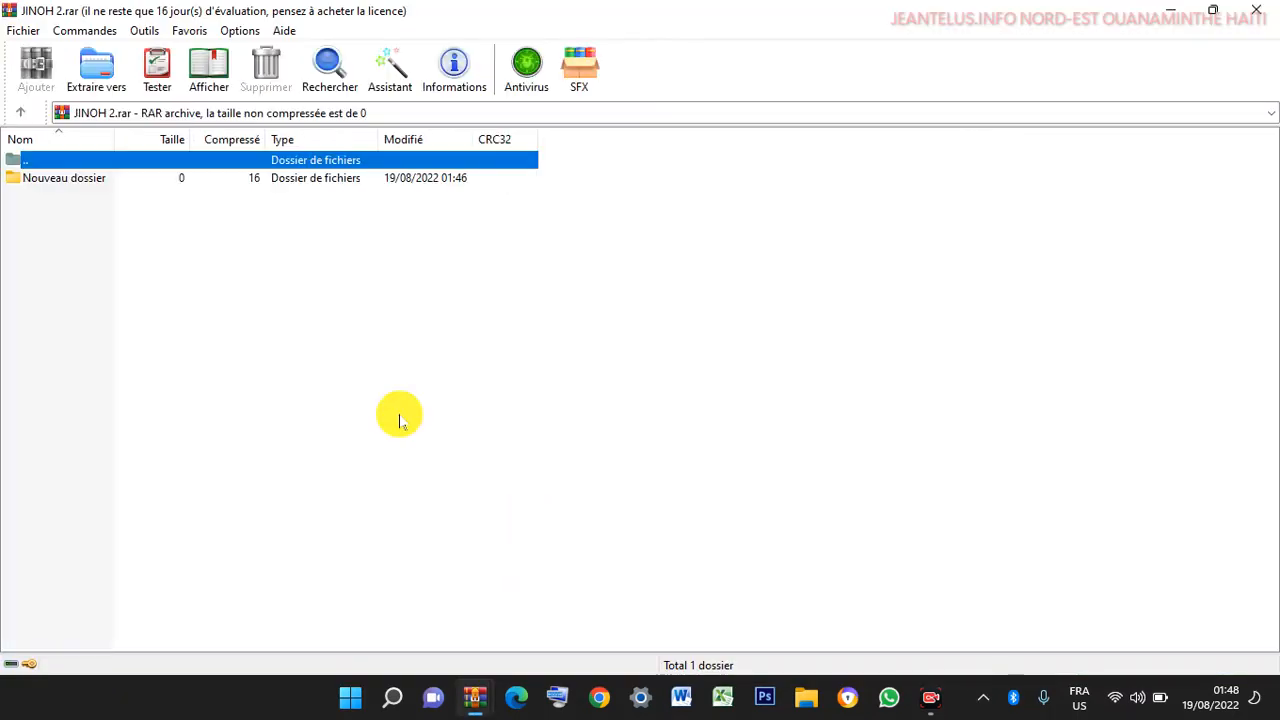
- Open Nouveau dossier inside the archive to find JINOH.txt, then close the archive window
double_click(52, 178)
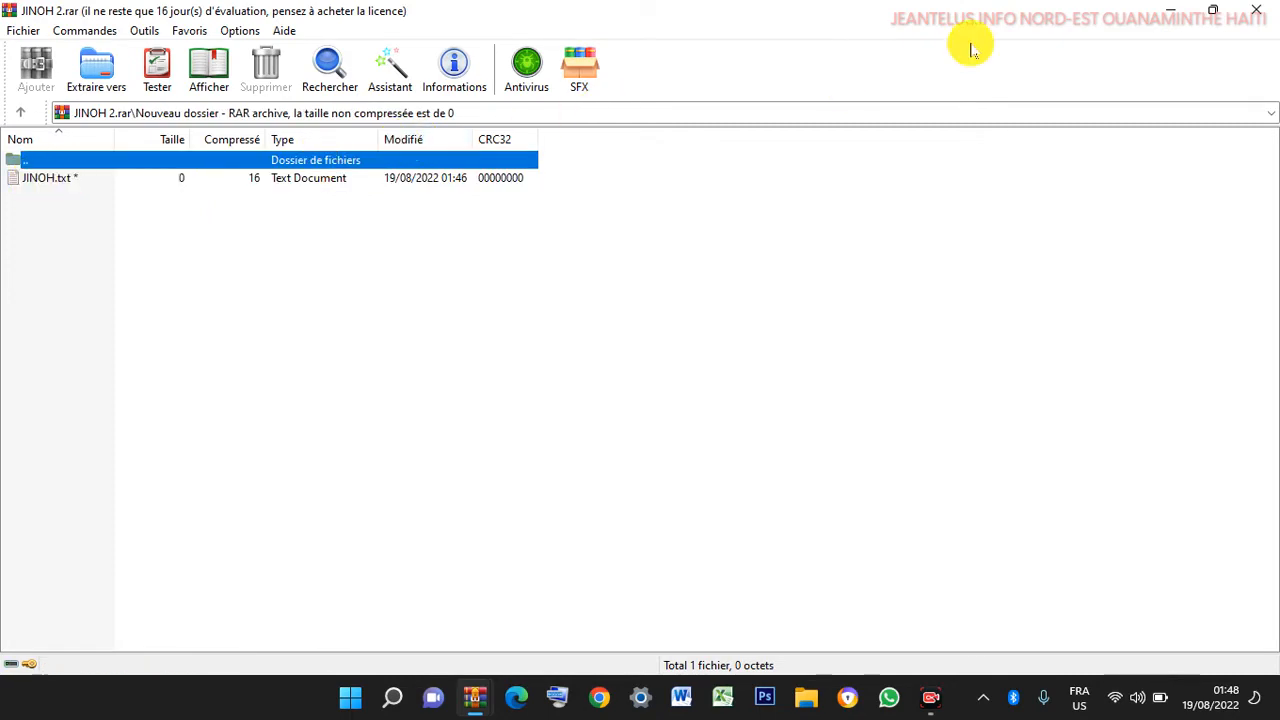
left_click(1256, 10)
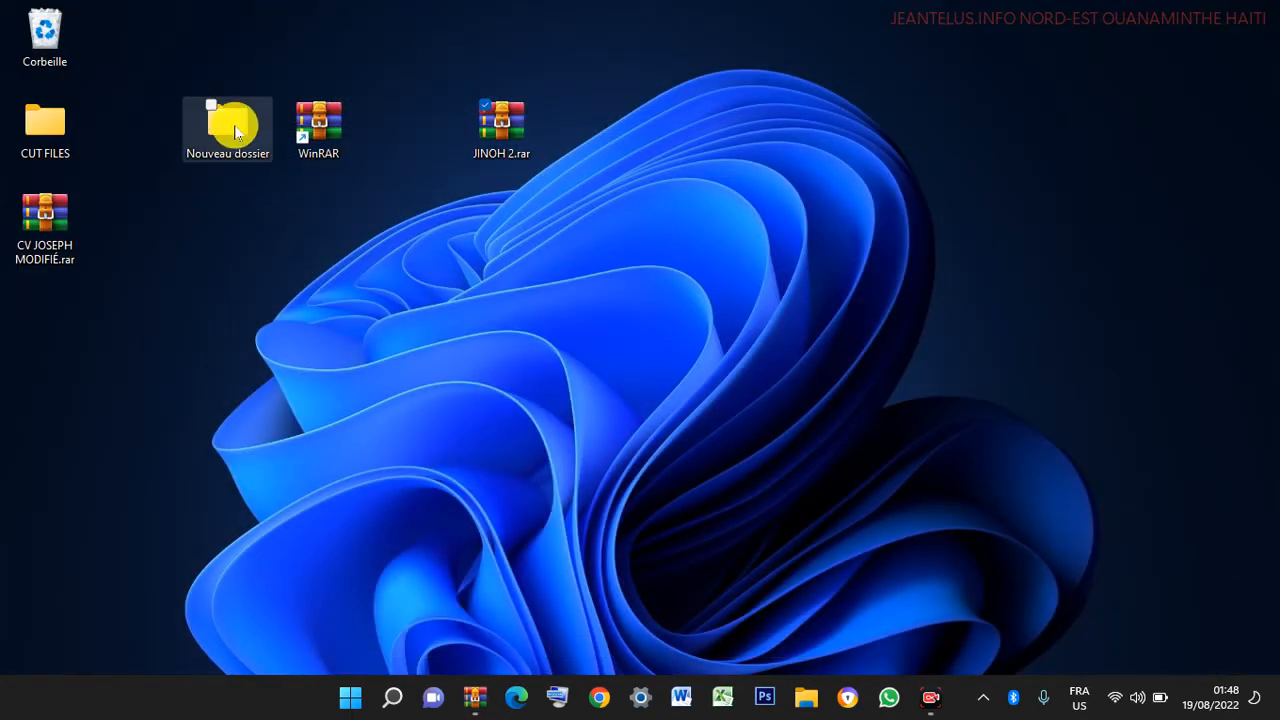
left_click_drag(229, 118, 692, 57)
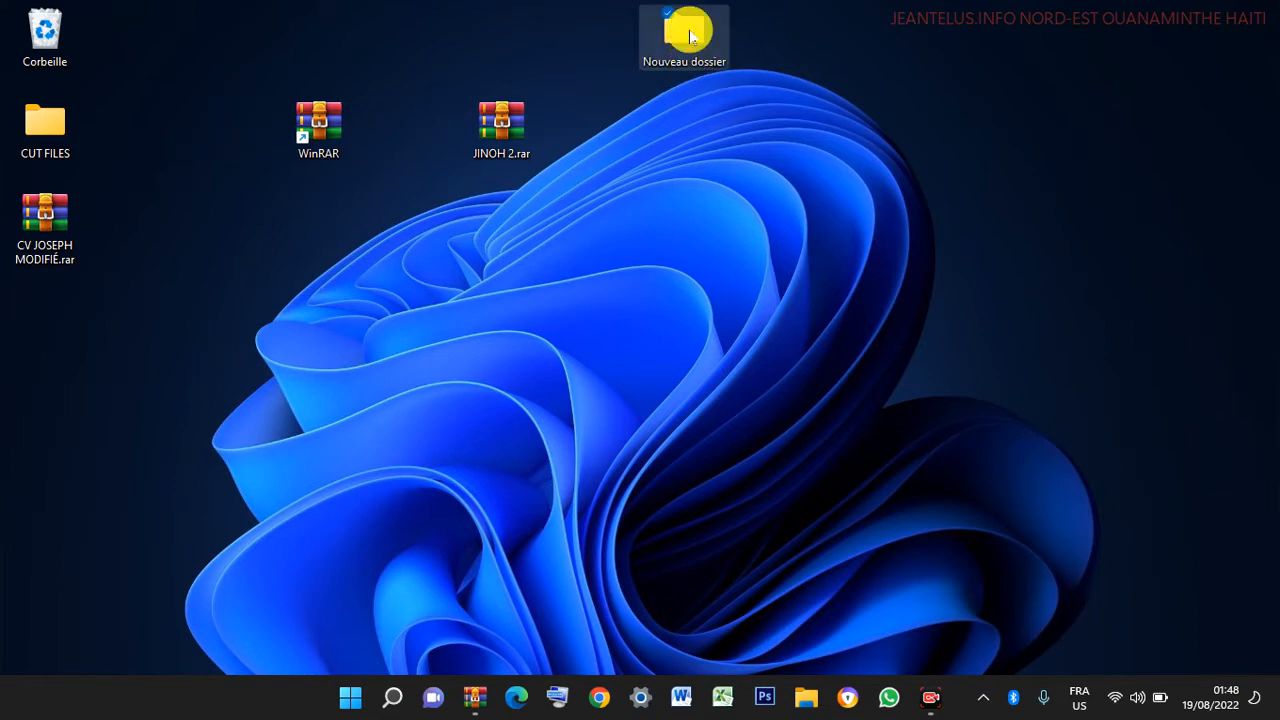
- Check Nouveau dossier's contents and move the folder next to the WinRAR icon
double_click(683, 45)
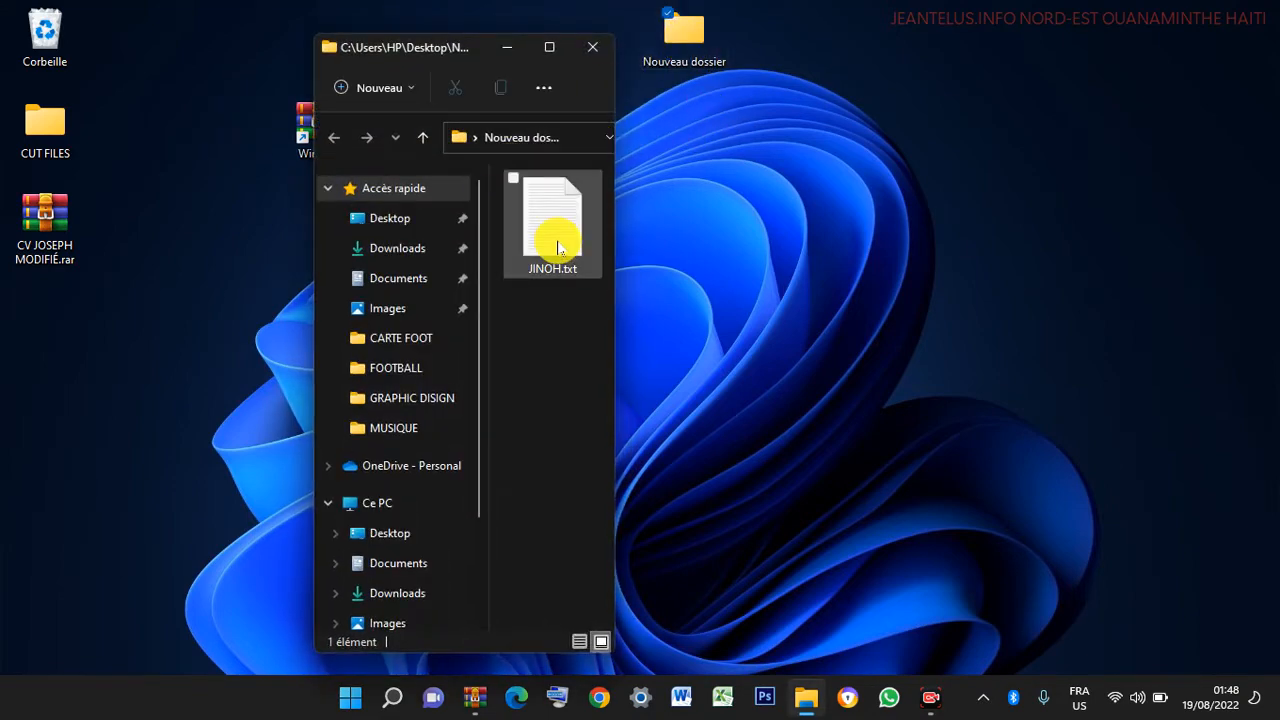
left_click(593, 46)
left_click_drag(685, 33, 419, 125)
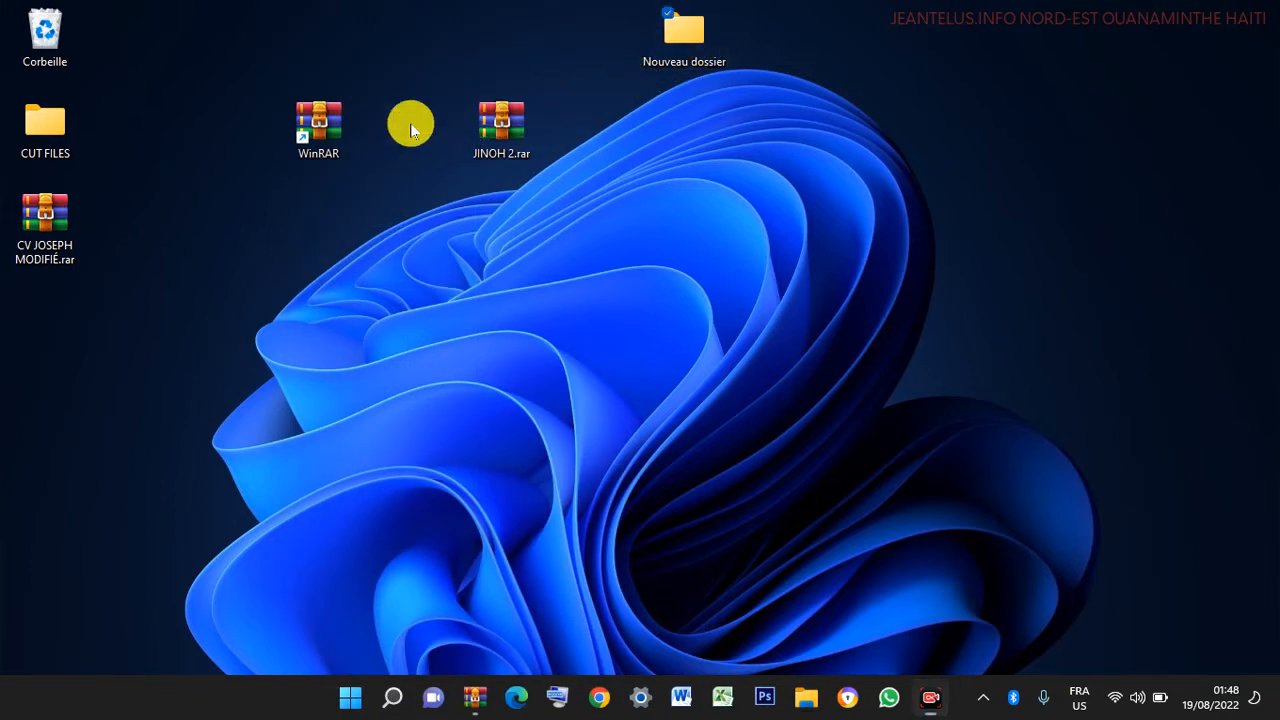
- Drag the WhatsApp shortcut out of CUT FILES onto the desktop and close Explorer
left_click(84, 108)
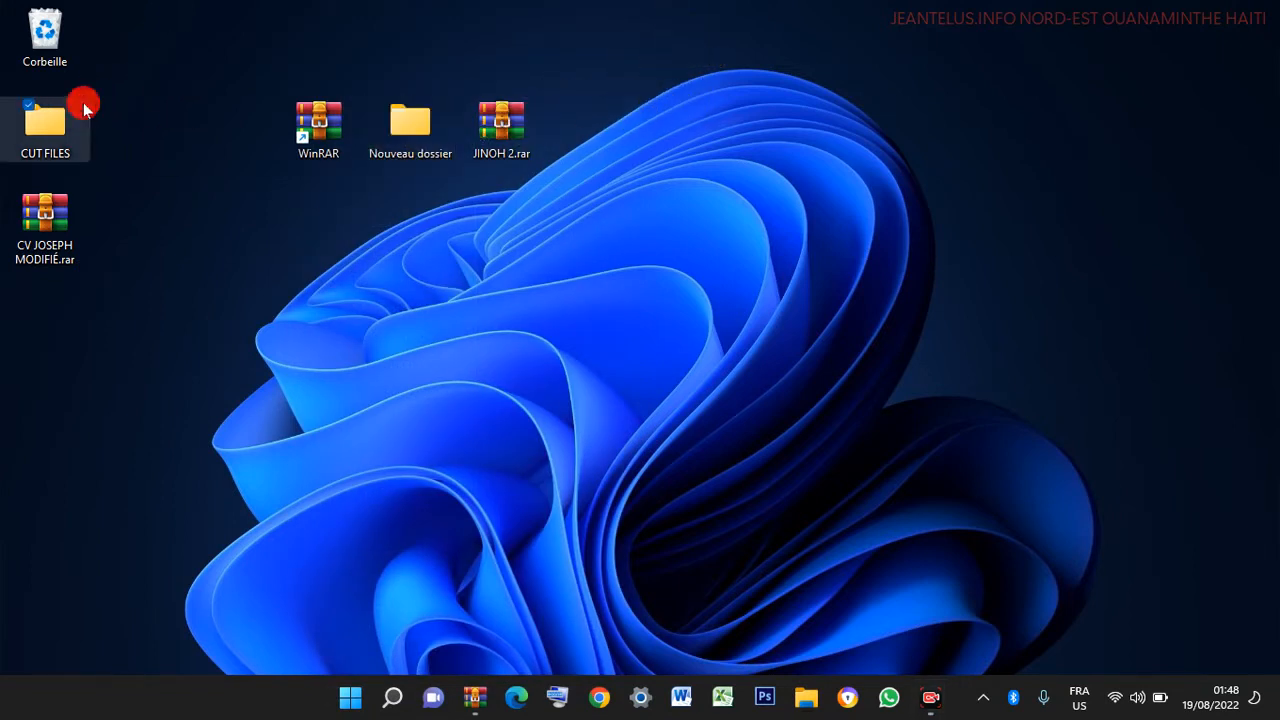
double_click(46, 123)
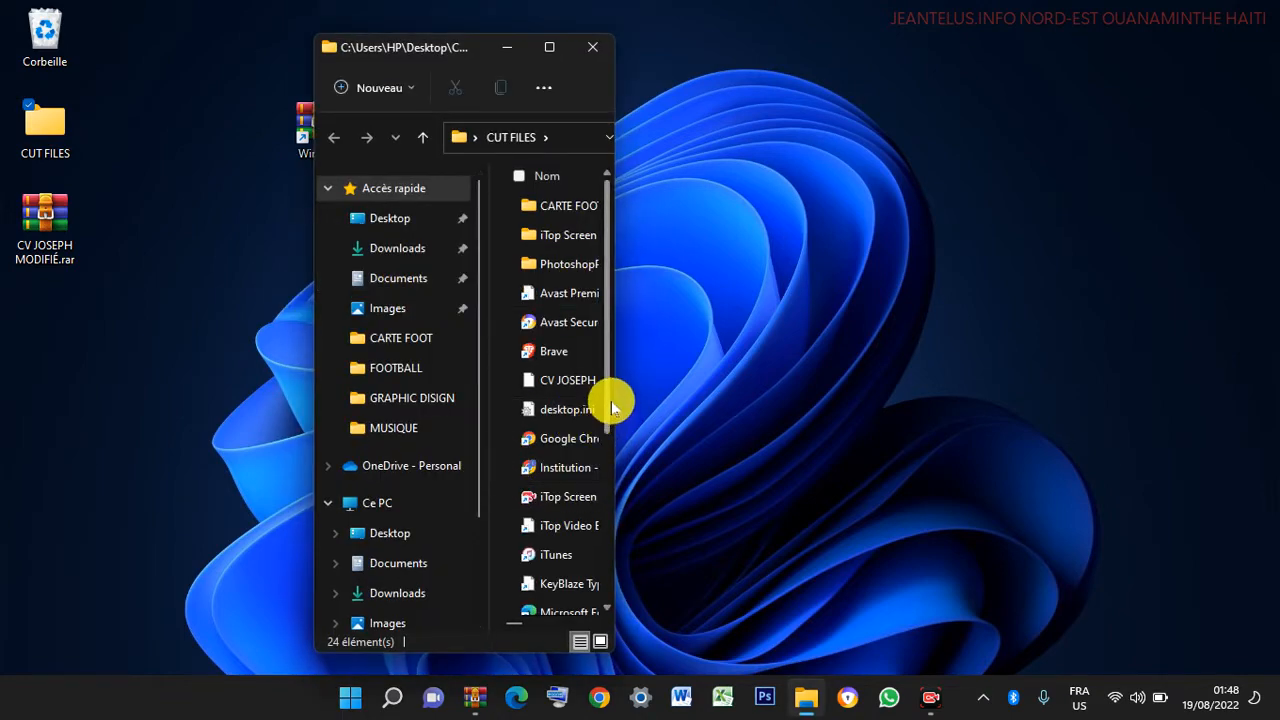
left_click_drag(611, 400, 212, 355)
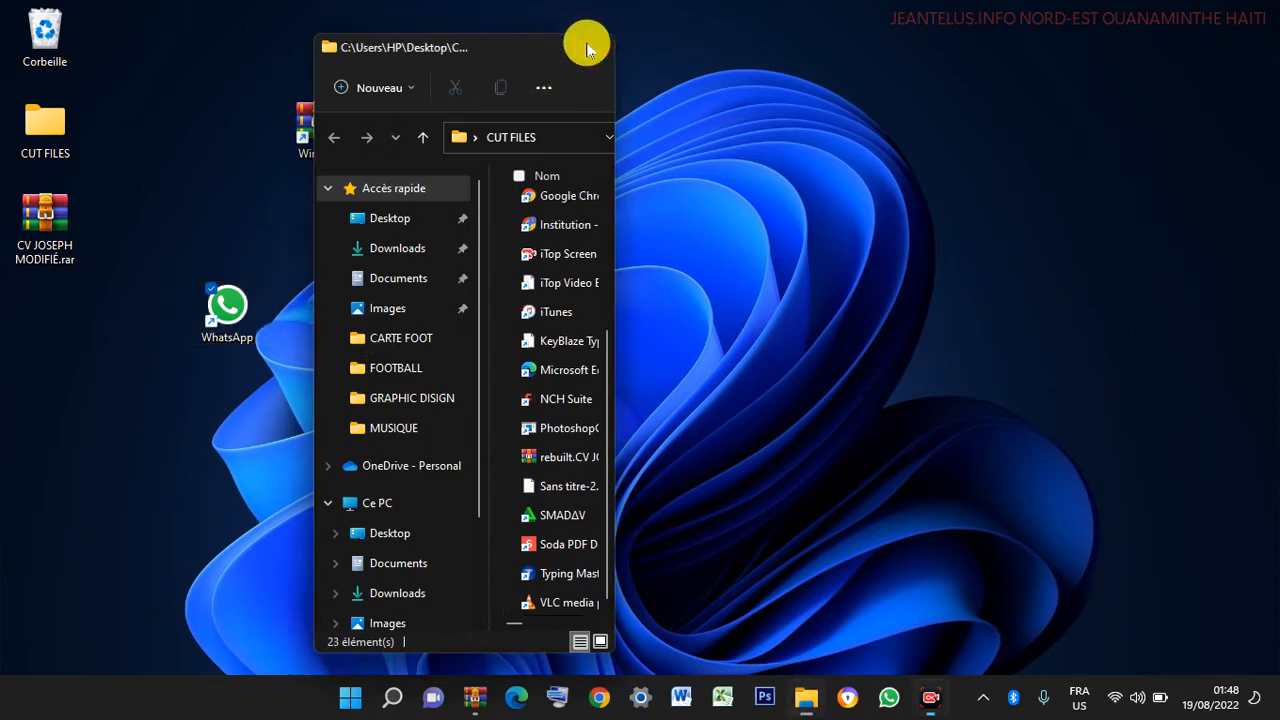
left_click(592, 47)
mouse_move(226, 305)
left_mouse_down()
mouse_move(86, 323)
mouse_move(45, 400)
mouse_move(227, 310)
left_mouse_up()
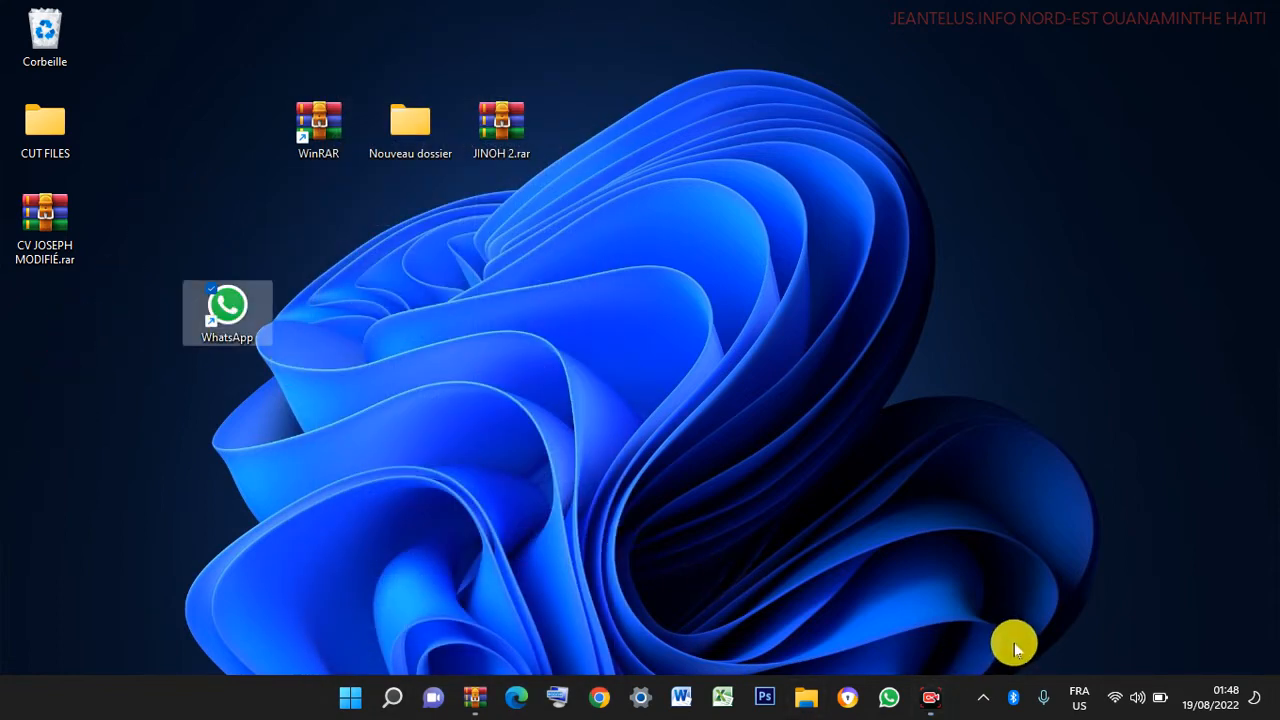
left_click(984, 655)
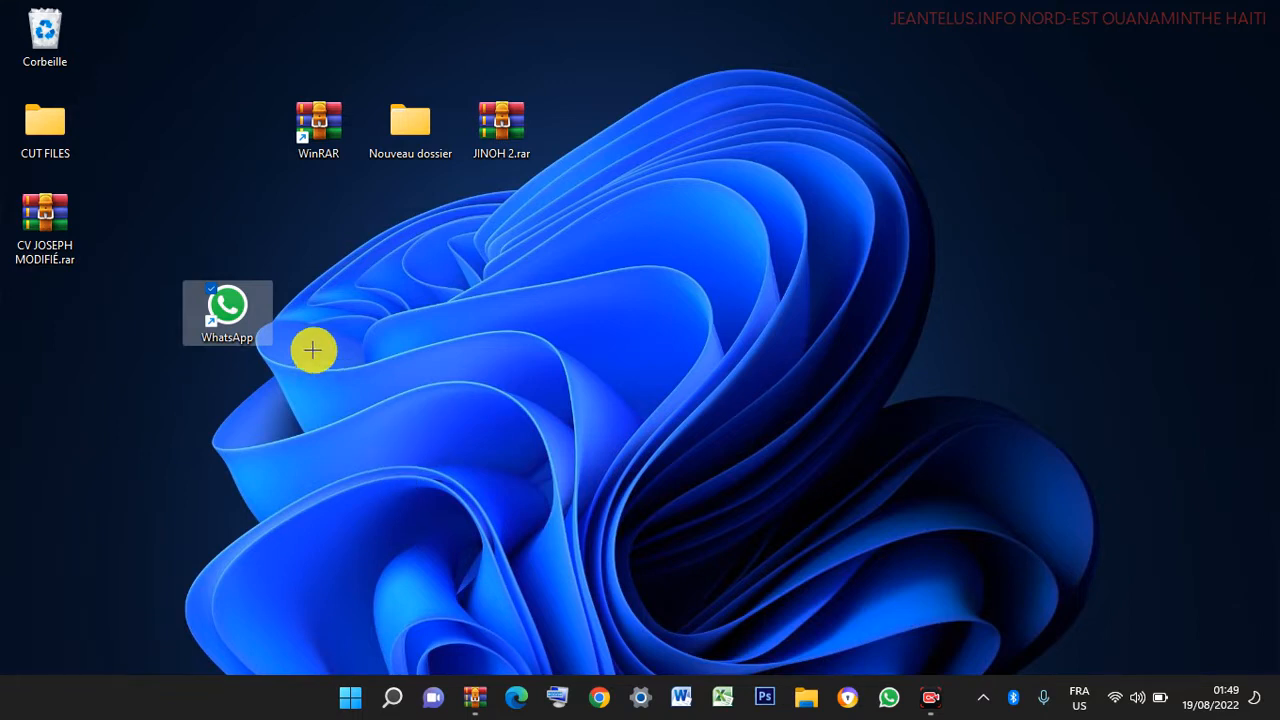
mouse_move(161, 255)
left_mouse_down()
mouse_move(300, 386)
mouse_move(275, 360)
left_mouse_up()
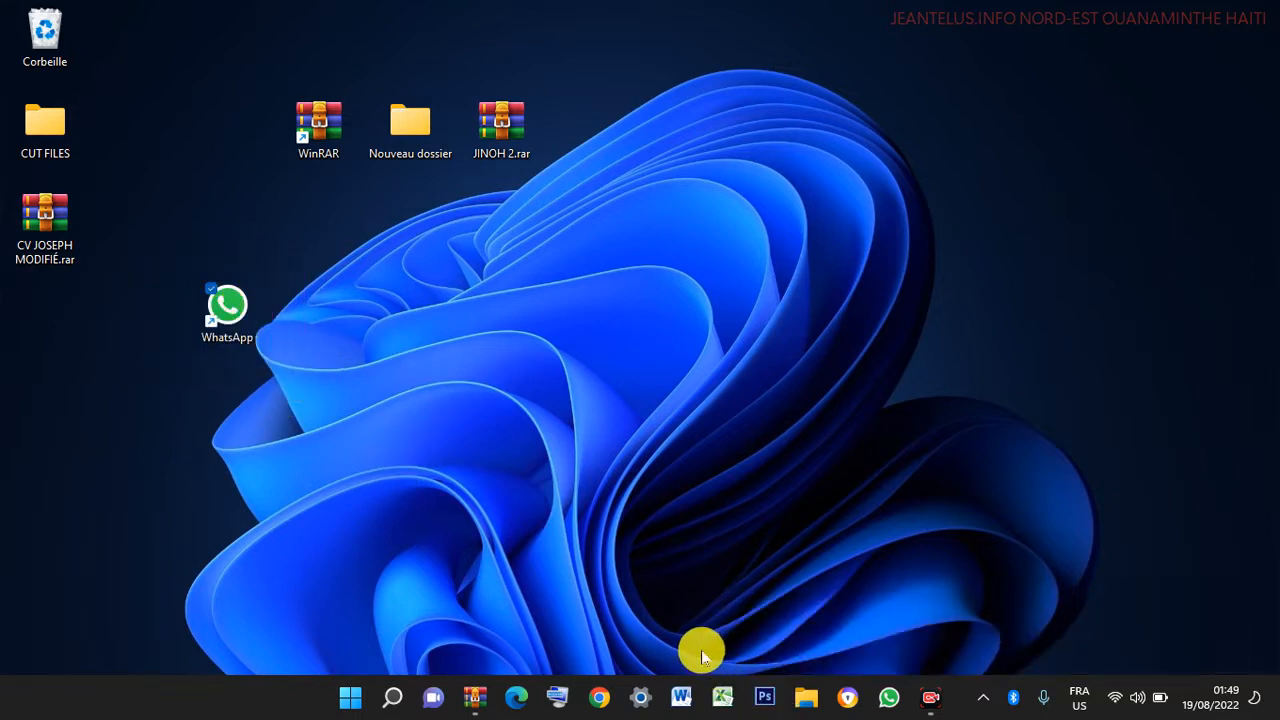
- Start archiving WhatsApp.lnk from the Desktop in WinRAR with Verrouiller l'archive enabled
double_click(323, 121)
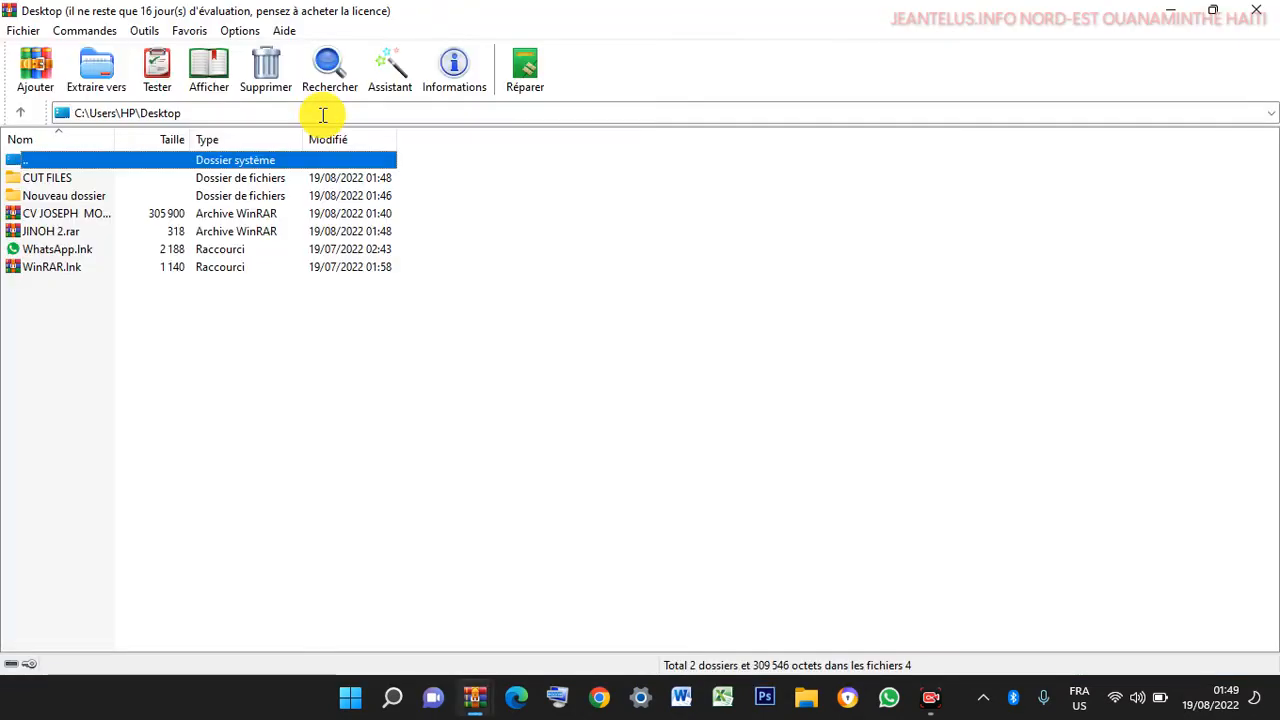
left_click(38, 252)
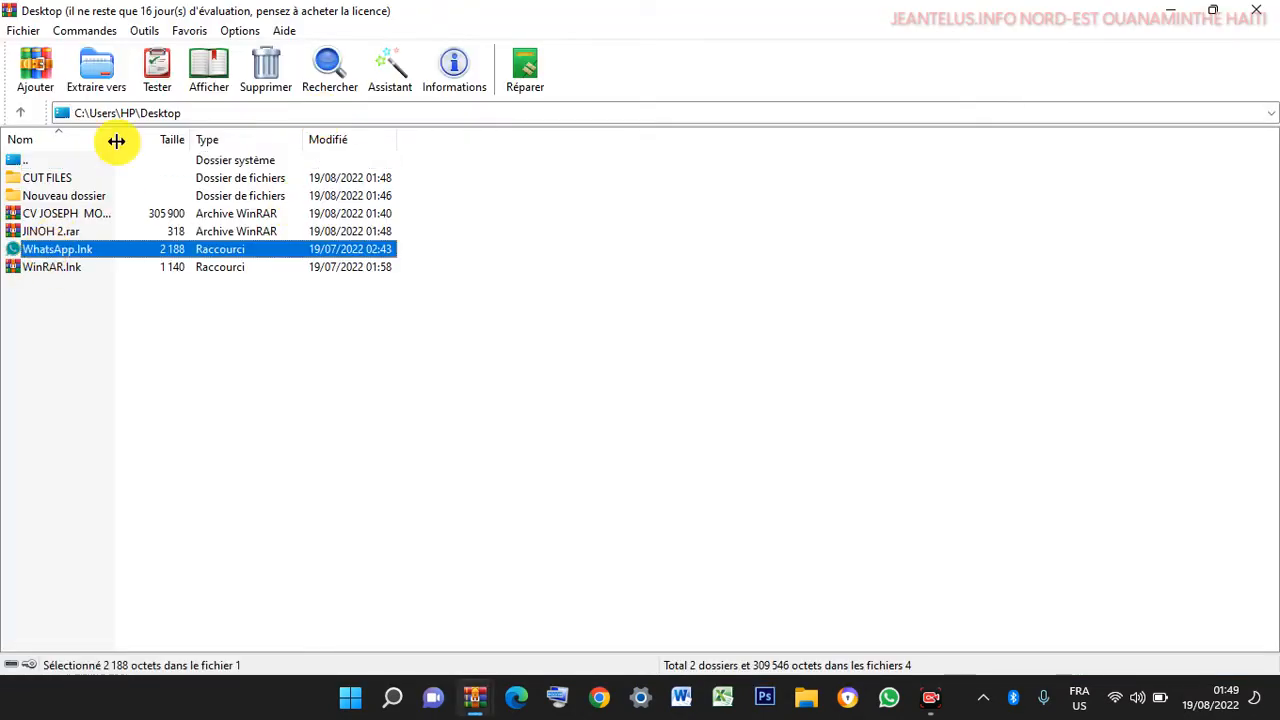
left_click(38, 66)
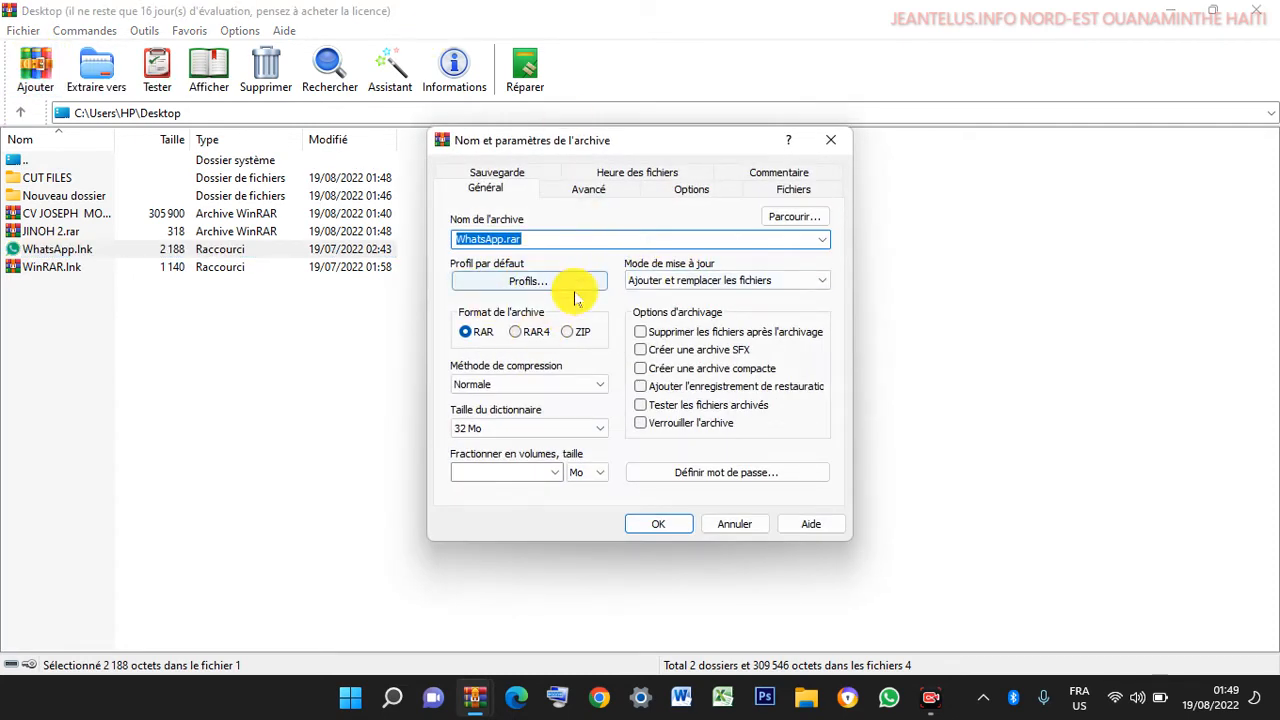
left_click(662, 428)
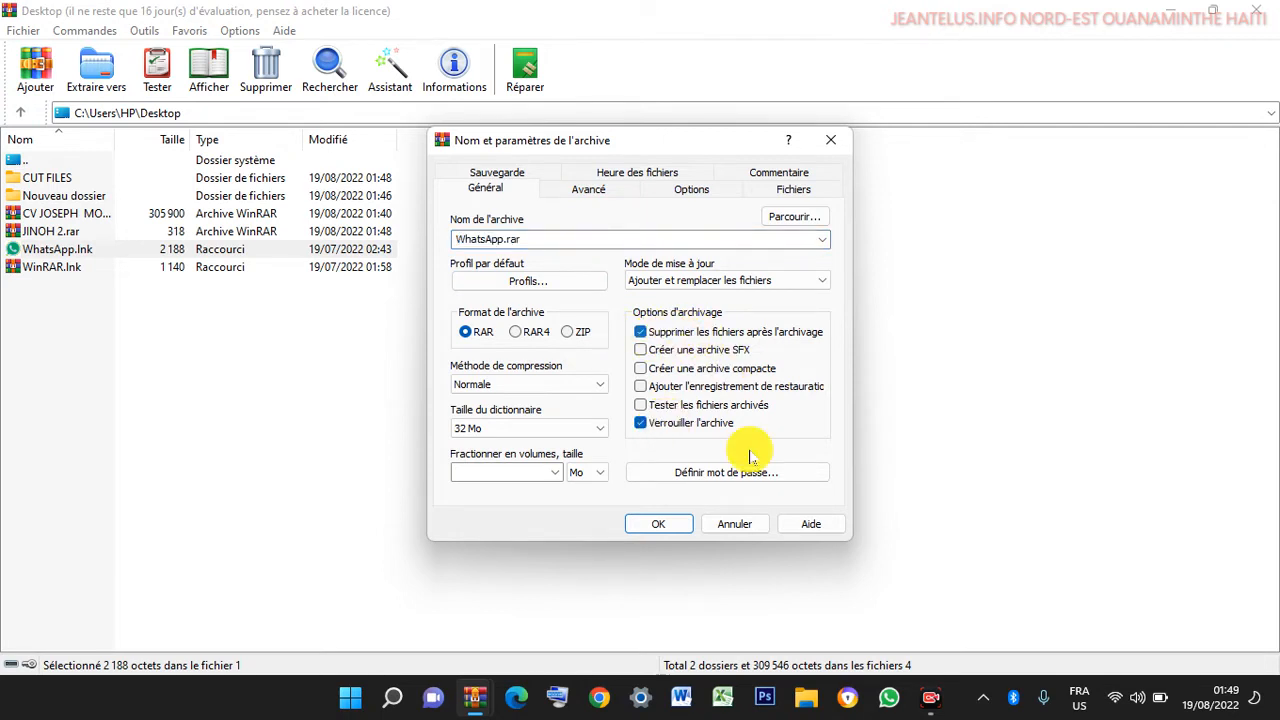
- Add a password with encrypted file names, create WhatsApp.rar, and close WinRAR
left_click(698, 474)
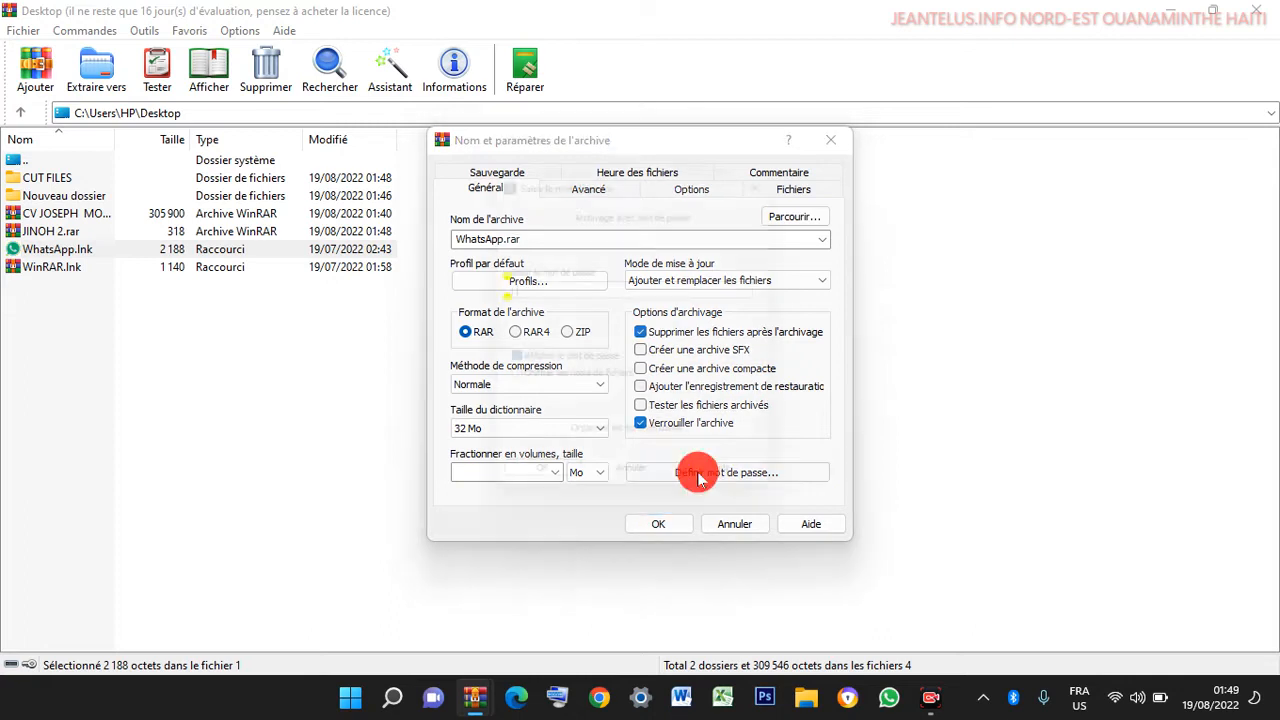
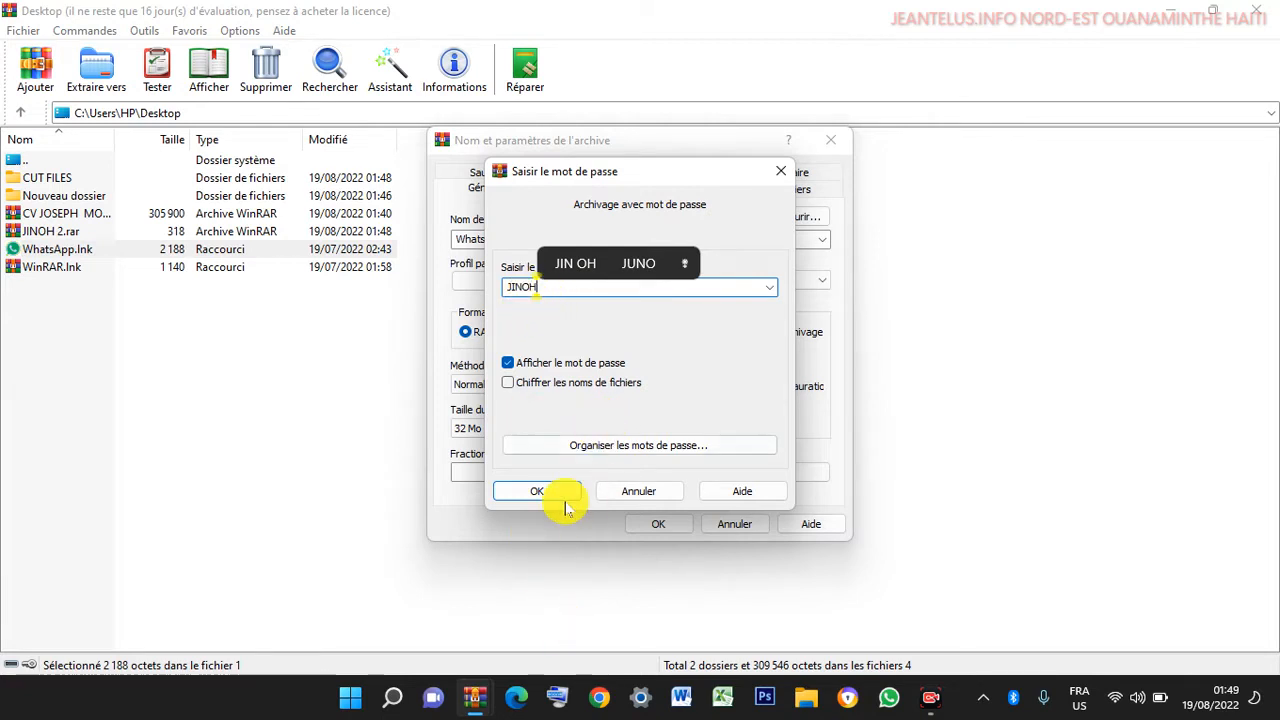
left_click(508, 383)
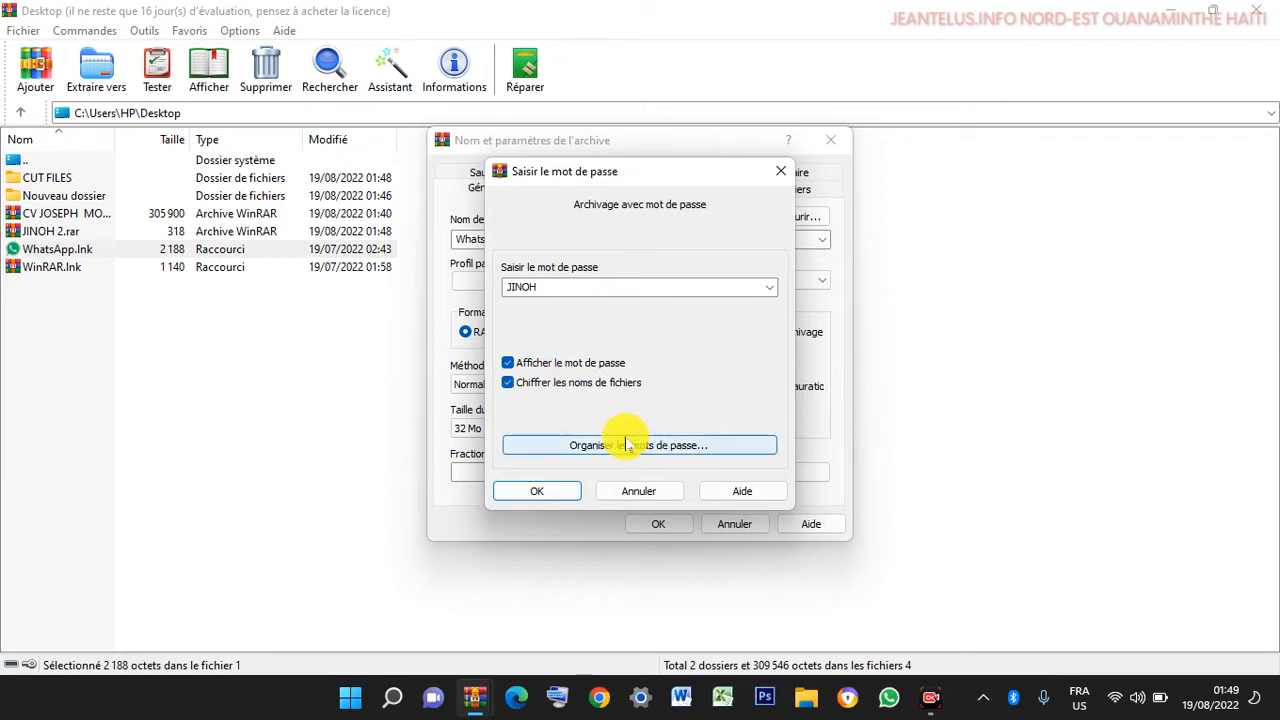
left_click(545, 496)
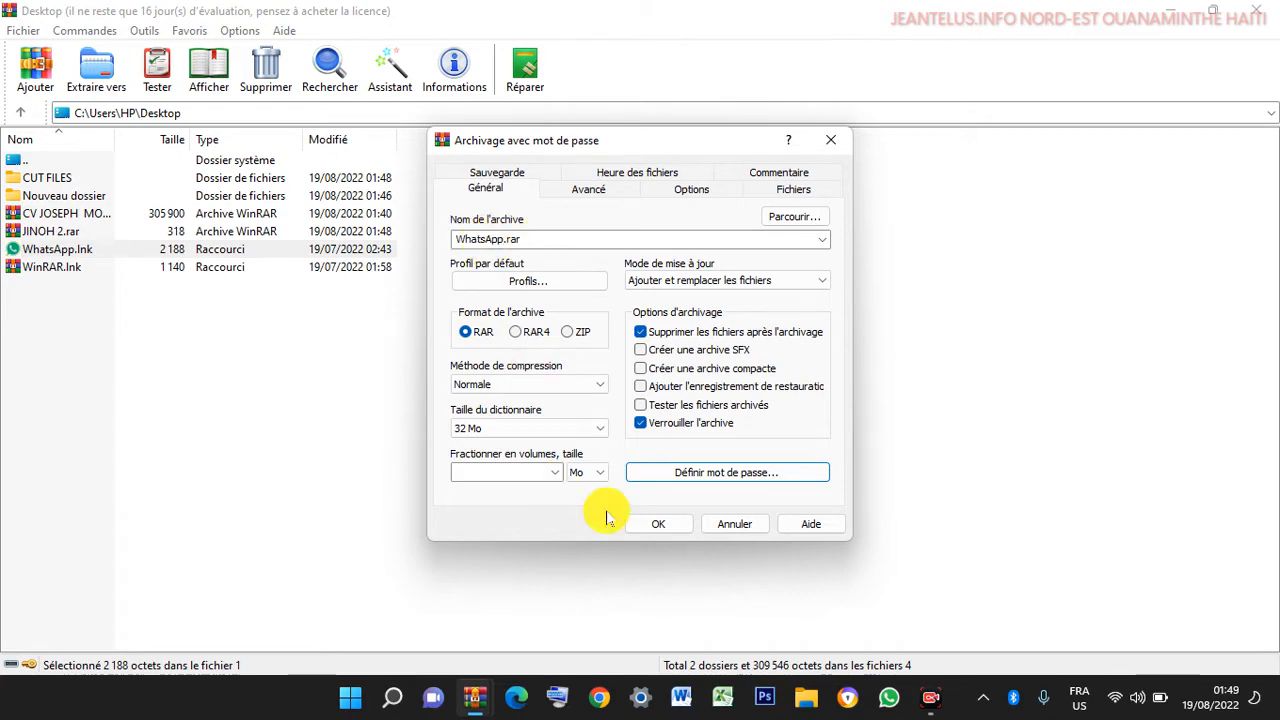
left_click(652, 525)
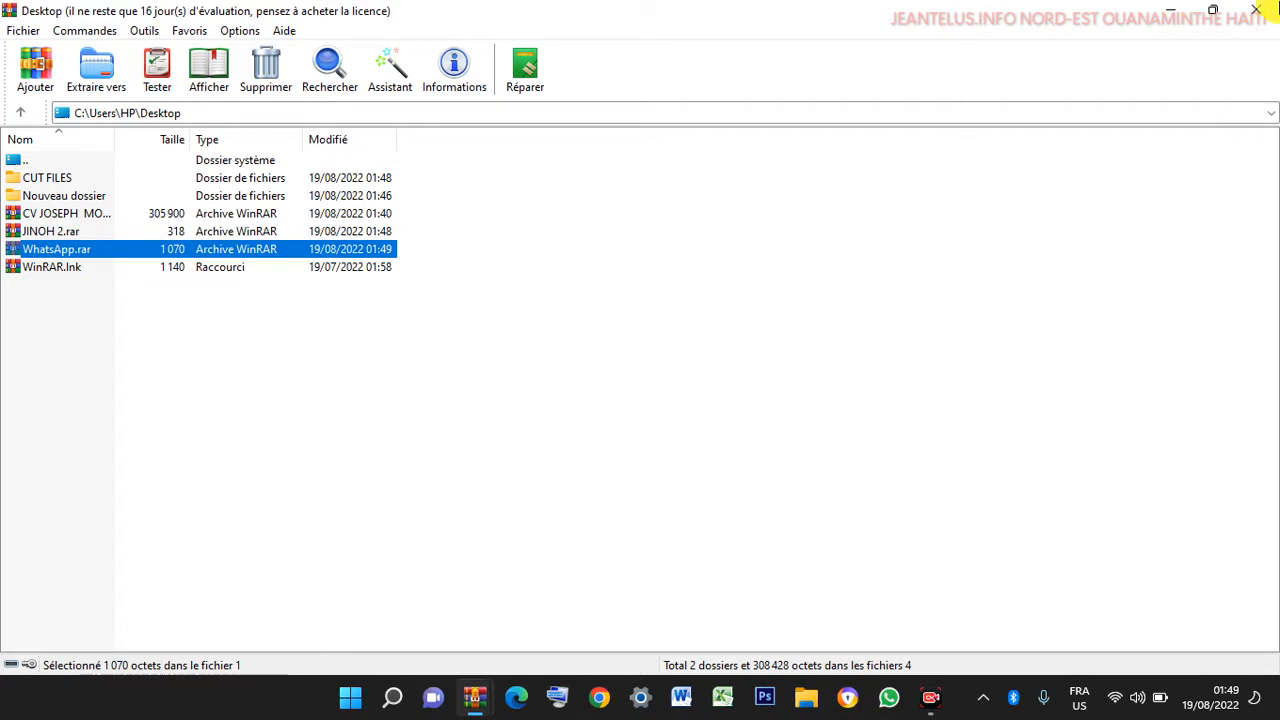
left_click(1272, 8)
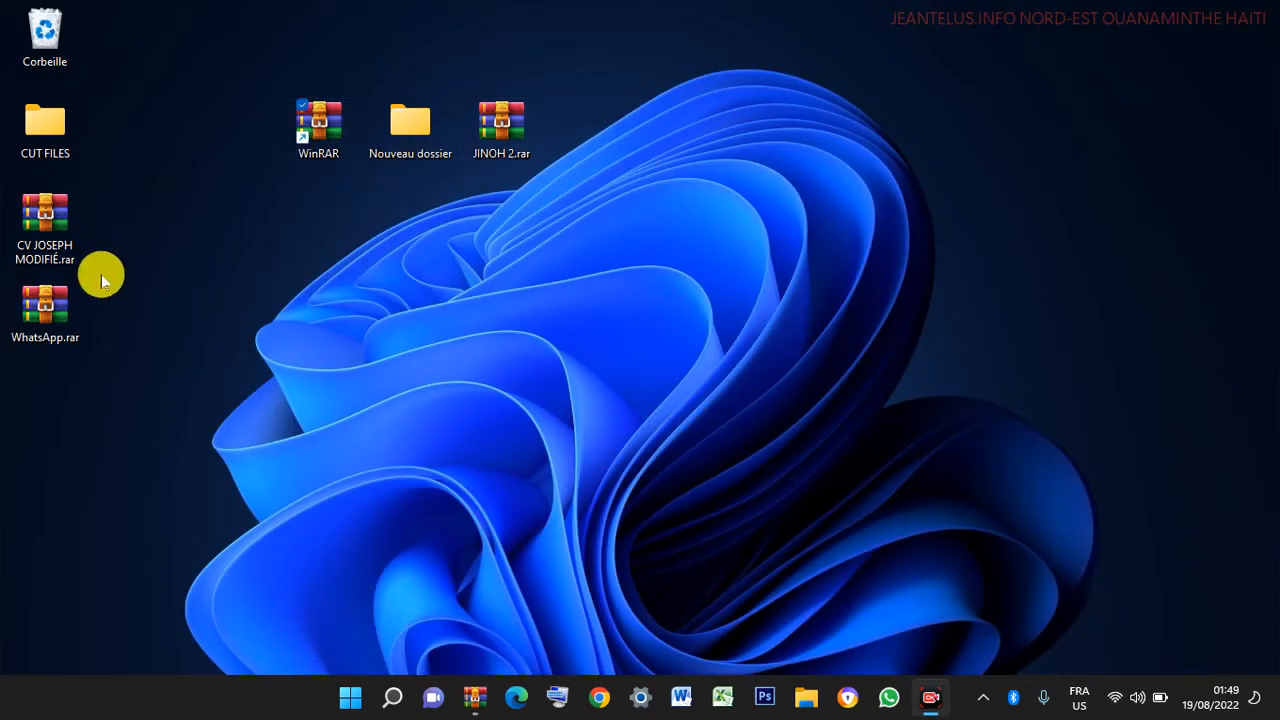
- Move WhatsApp.rar to the top-right of the desktop and select it
left_click_drag(263, 330, 1096, 104)
left_click_drag(1190, 185, 981, 190)
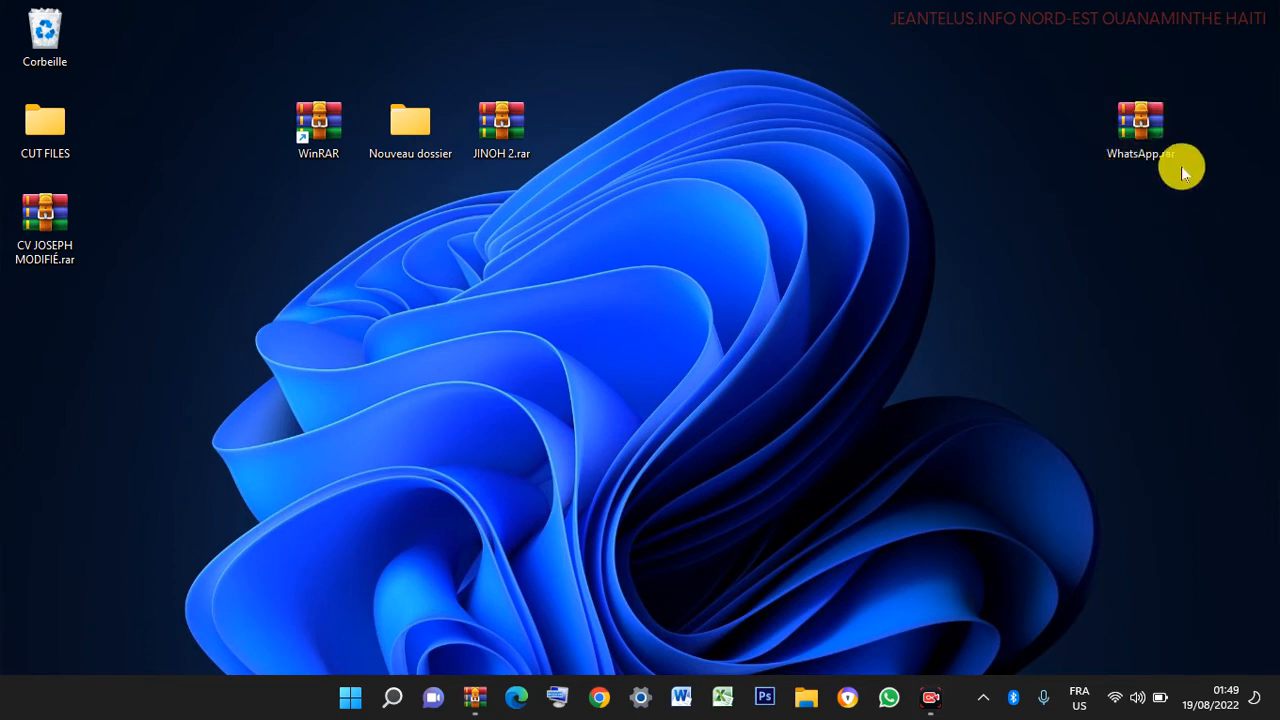
left_click_drag(1195, 211, 1055, 45)
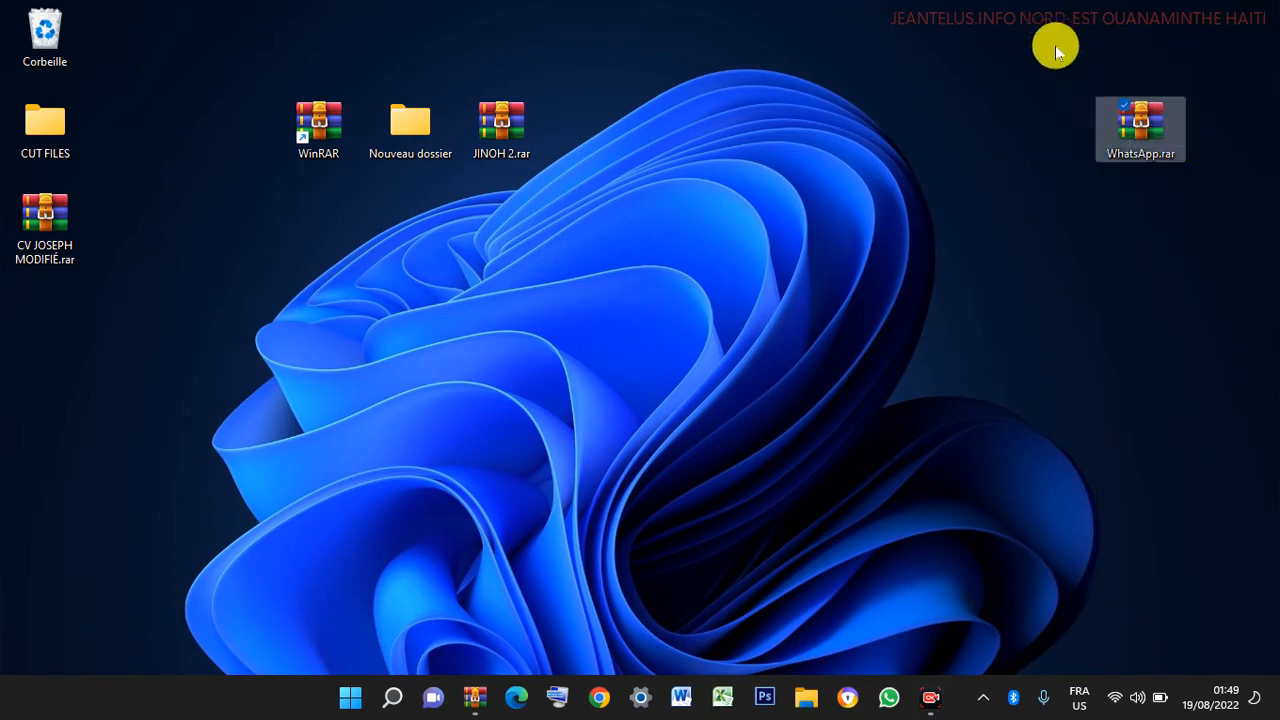
- Open WhatsApp.rar with the archive password and select the WhatsApp.lnk shortcut inside
double_click(1143, 119)
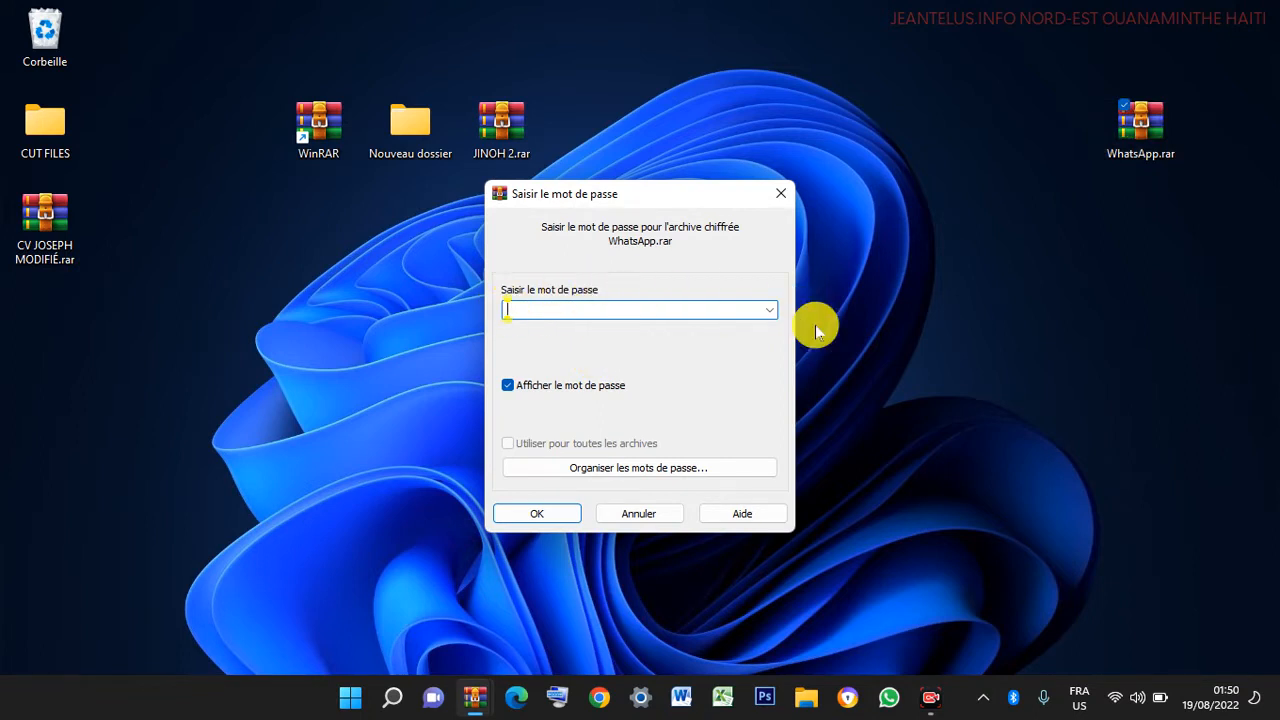
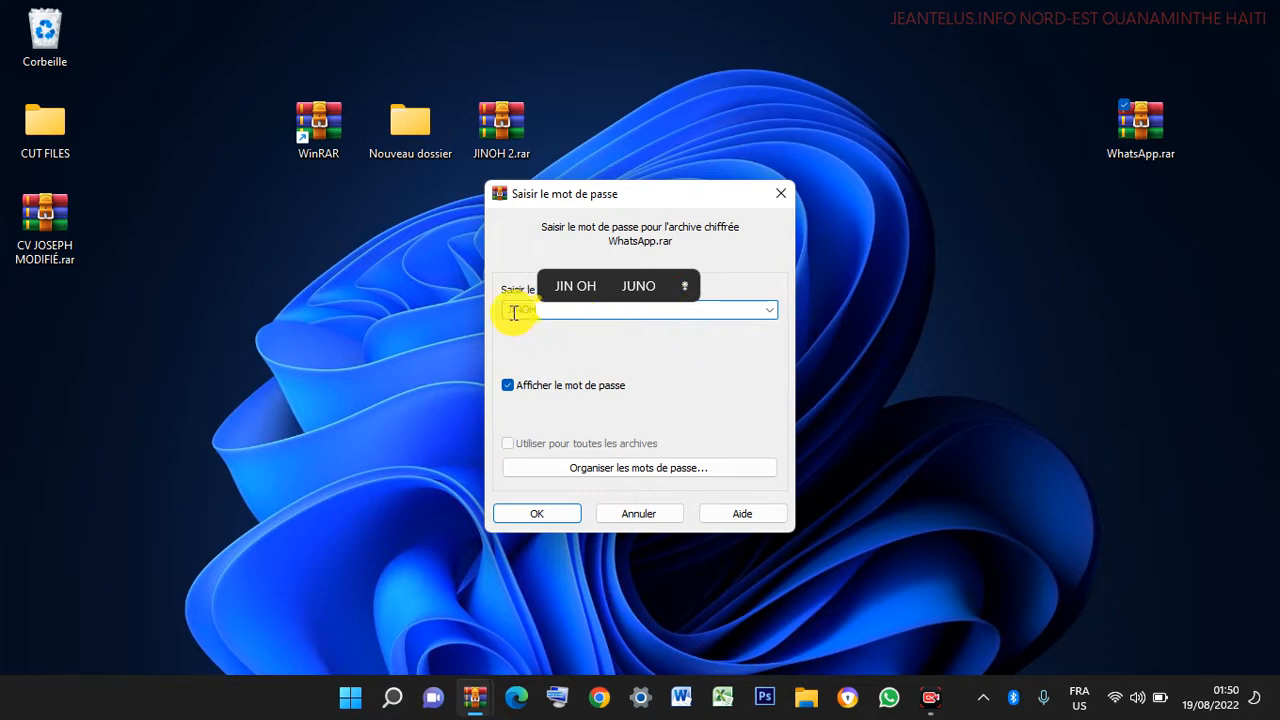
left_click(540, 514)
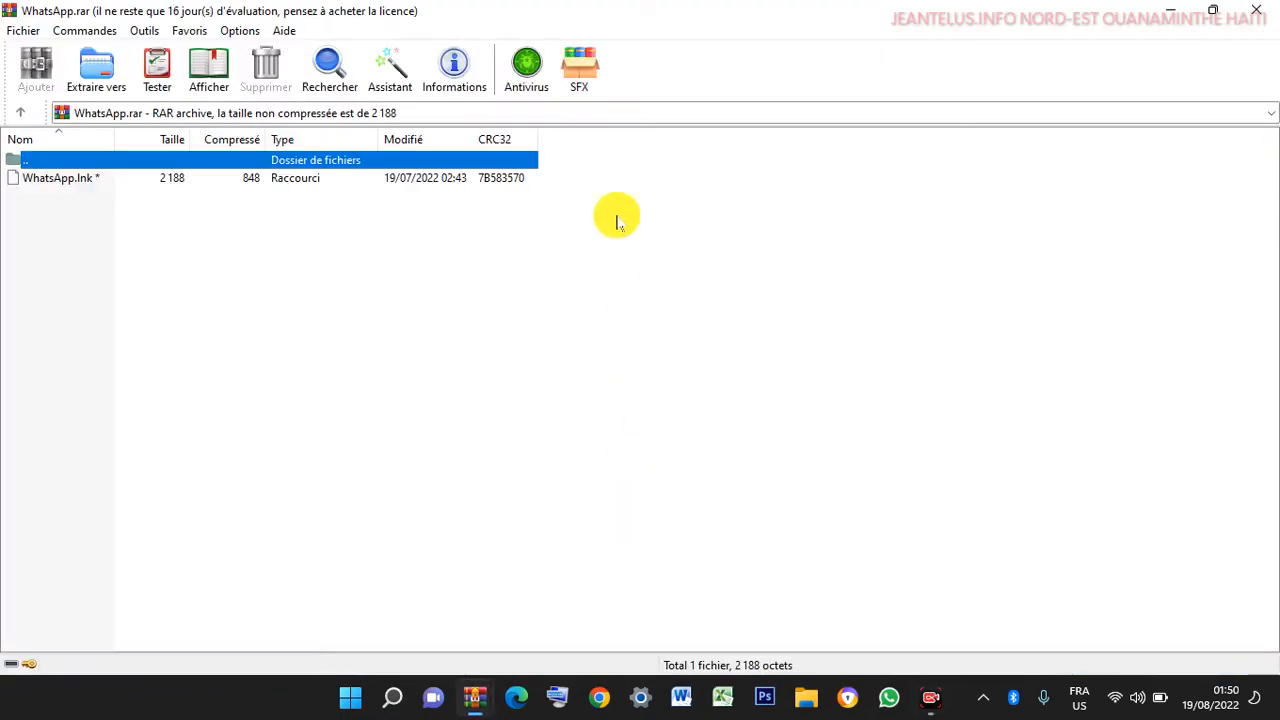
left_click(62, 185)
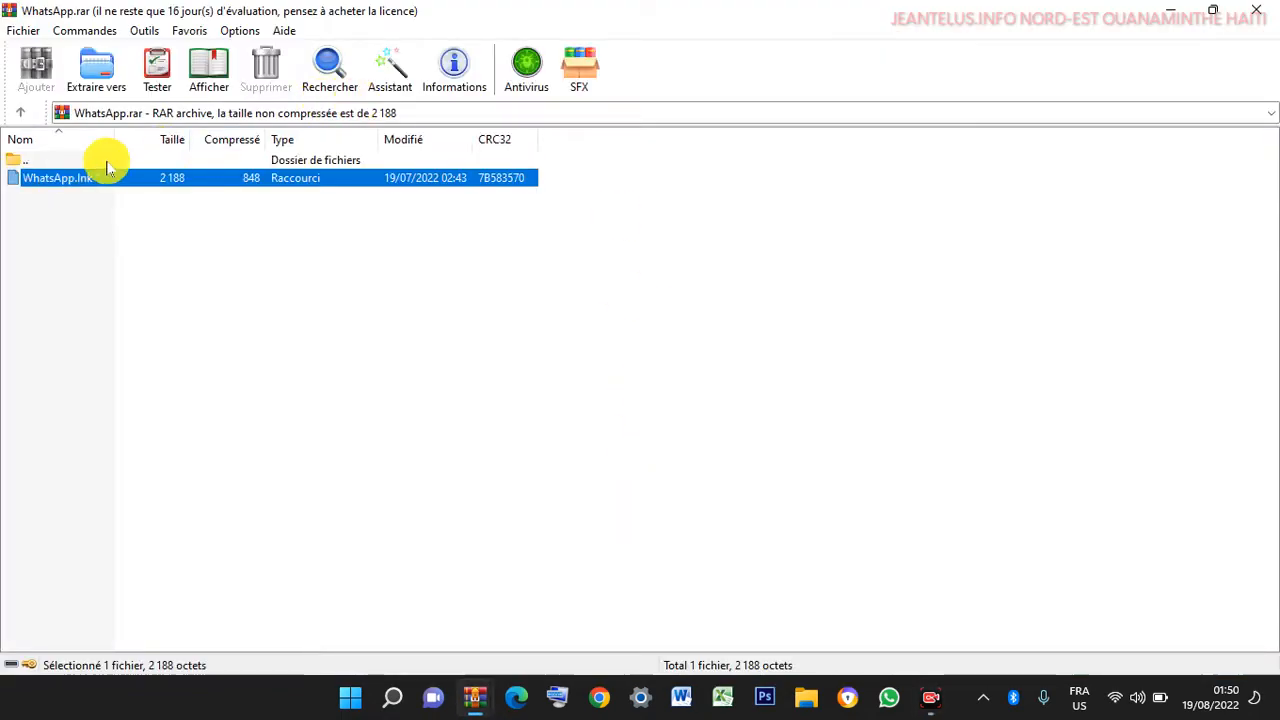
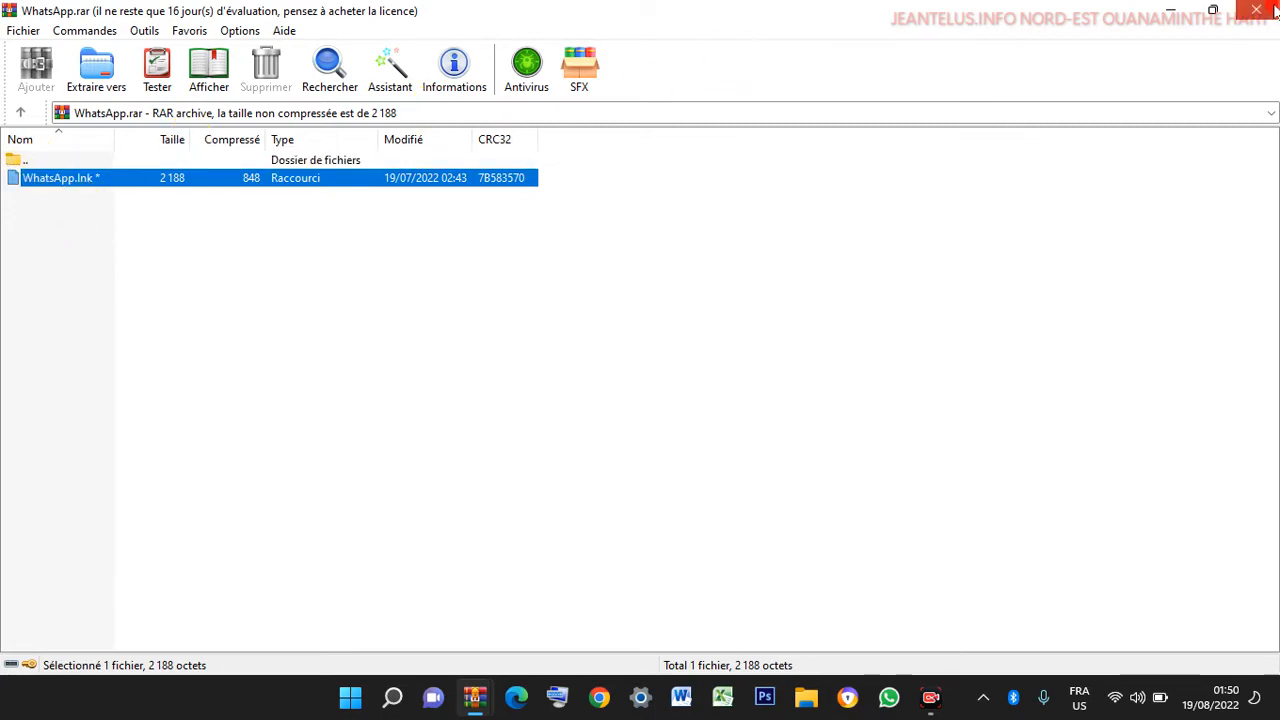
- Close the WhatsApp.rar archive window and shift the archive's icon on the desktop
left_click(1256, 10)
left_click_drag(1149, 114, 951, 71)
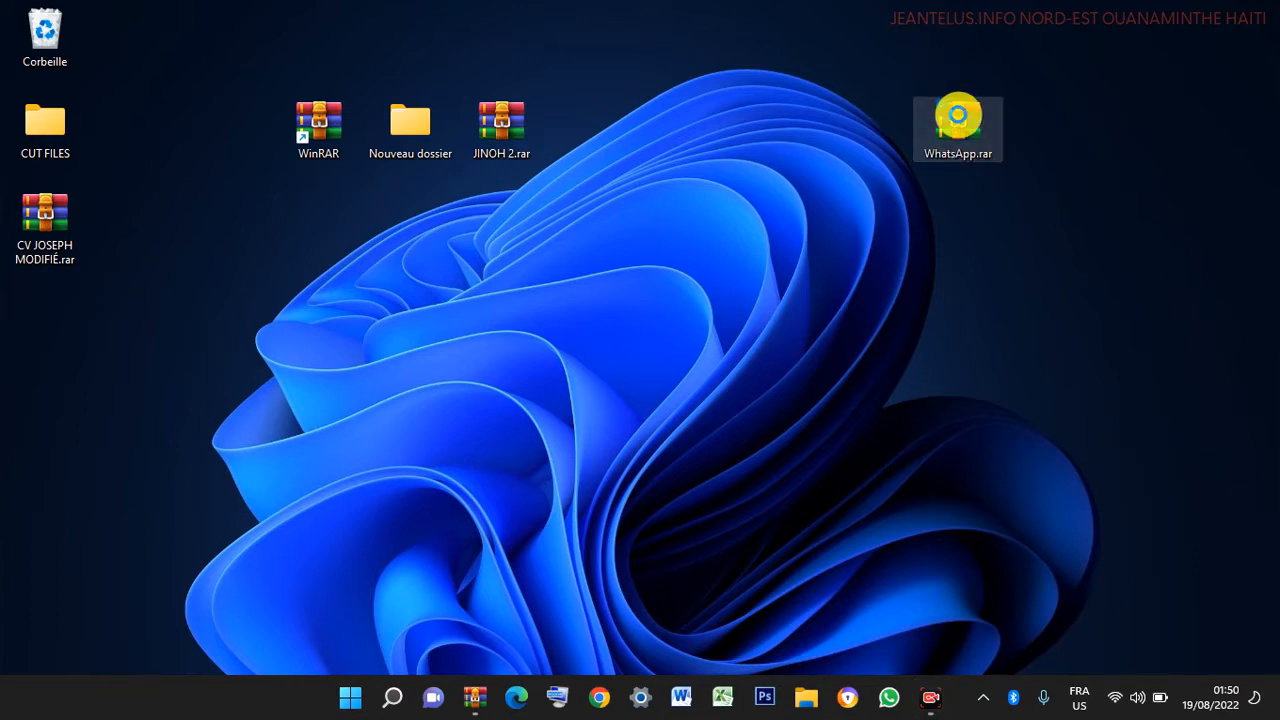
- Extract WhatsApp.rar in place with Extraire ici and the archive password, then close the Desktop window
right_click(958, 121)
mouse_move(768, 403)
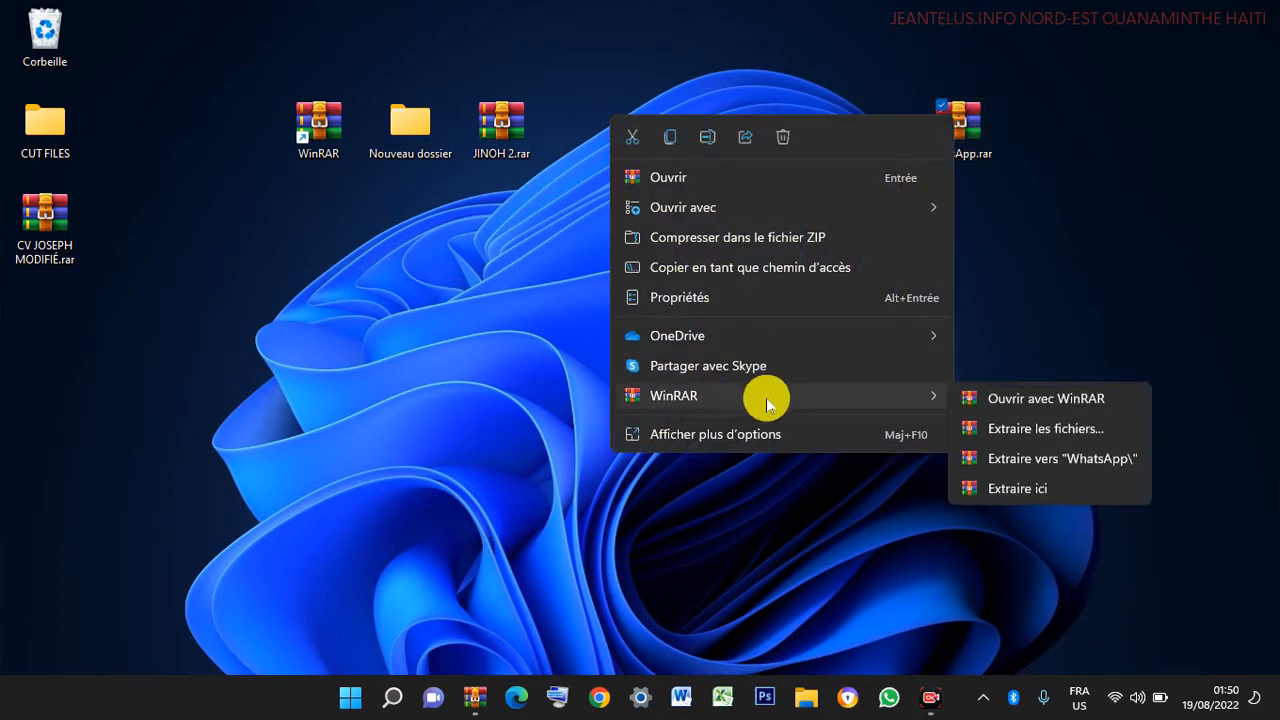
left_click(1015, 488)
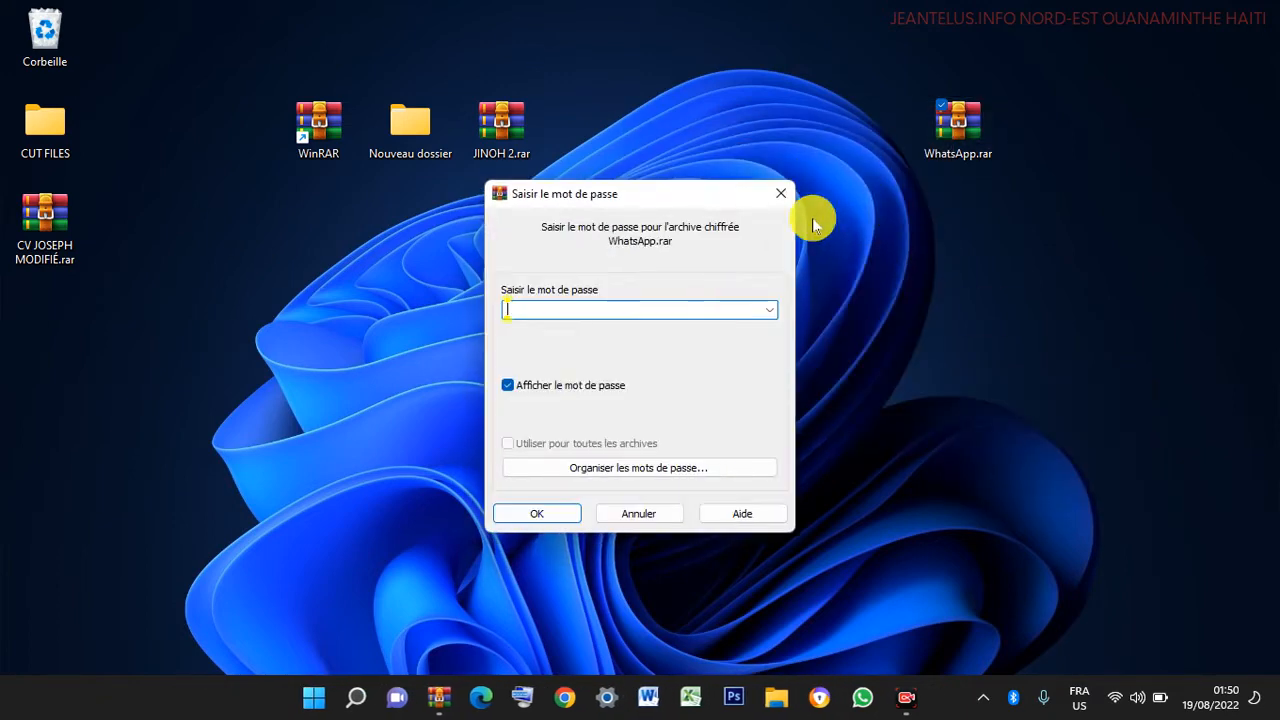
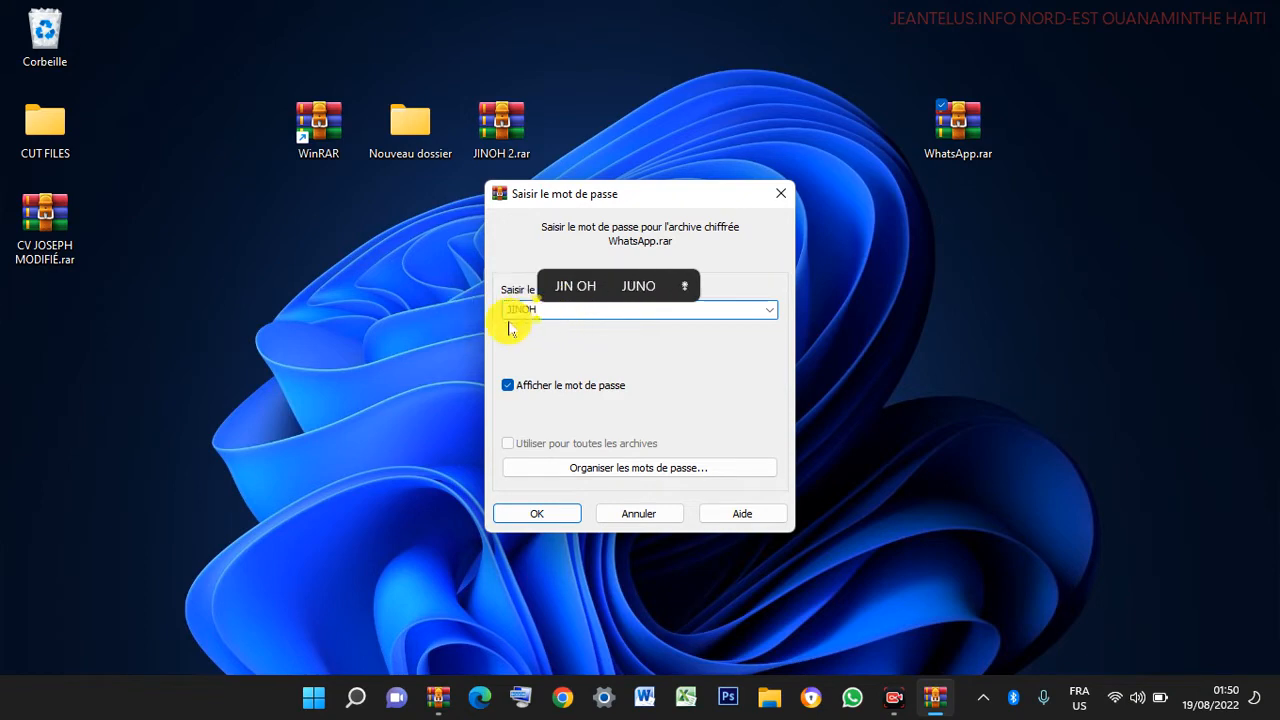
left_click(545, 511)
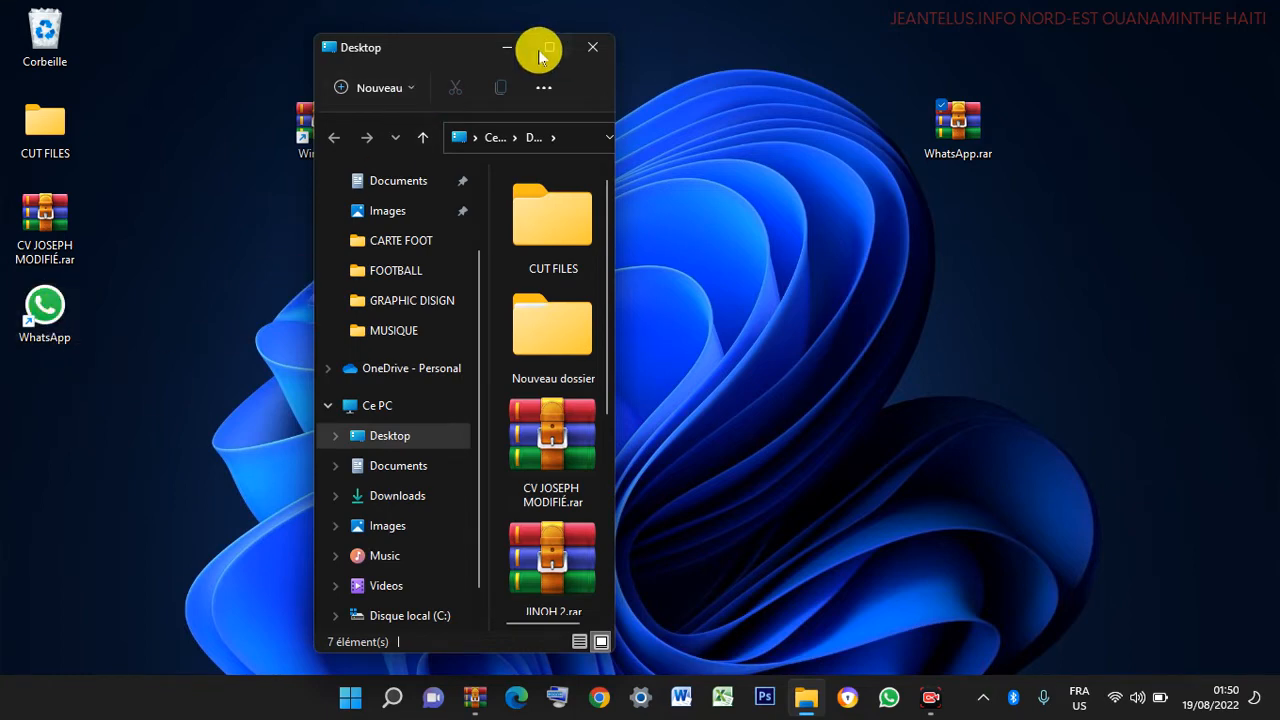
left_click(593, 47)
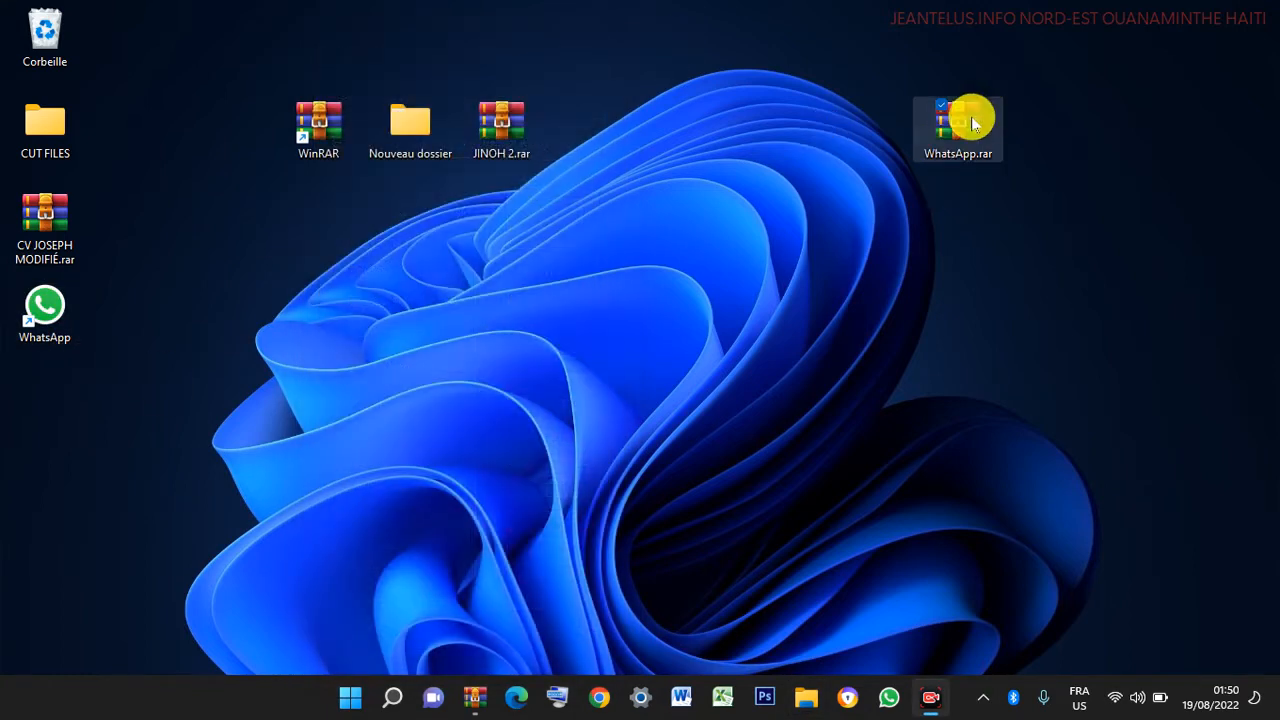
- Drag WhatsApp.rar into the Recycle Bin and refresh the desktop
left_click_drag(1196, 132, 868, 141)
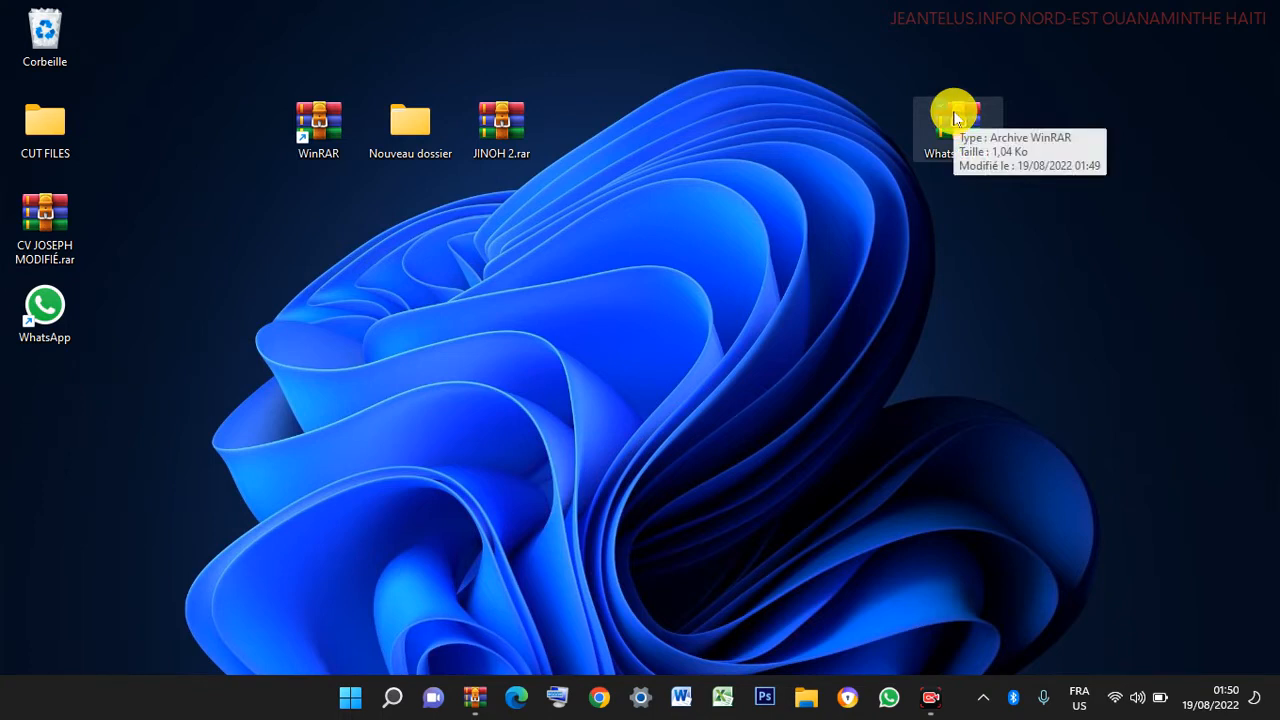
left_click_drag(955, 118, 40, 30)
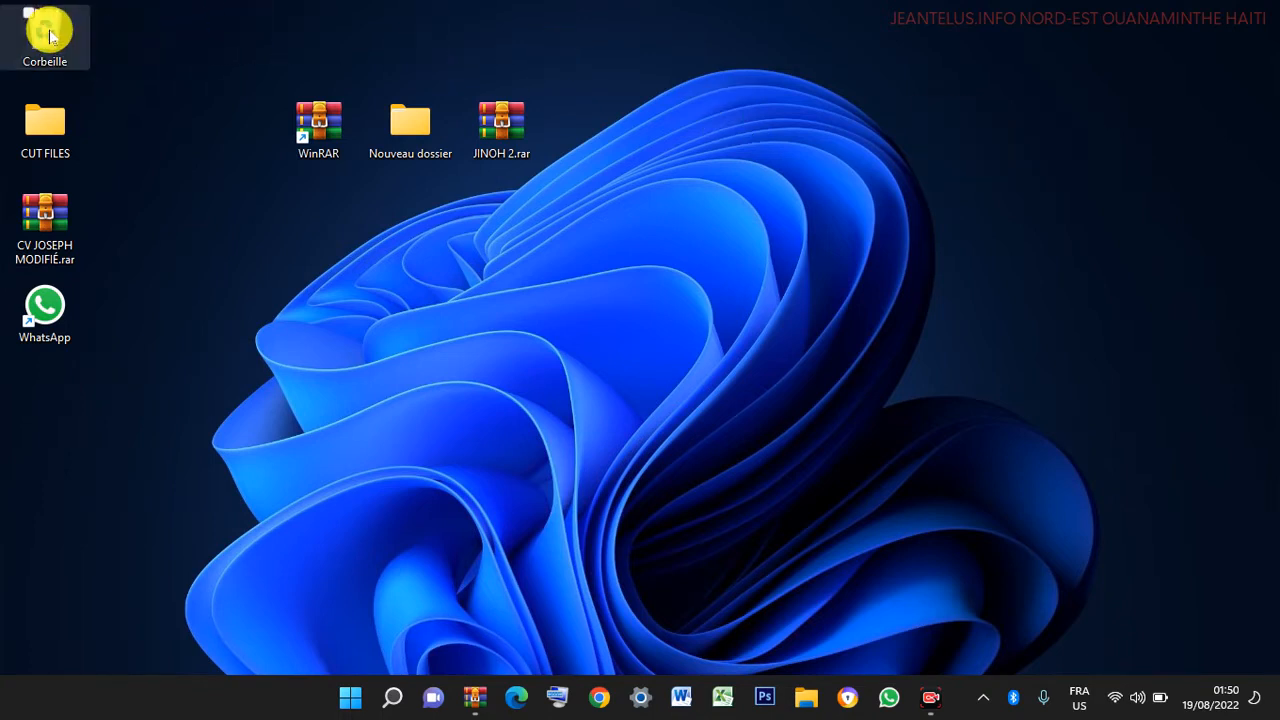
right_click(707, 20)
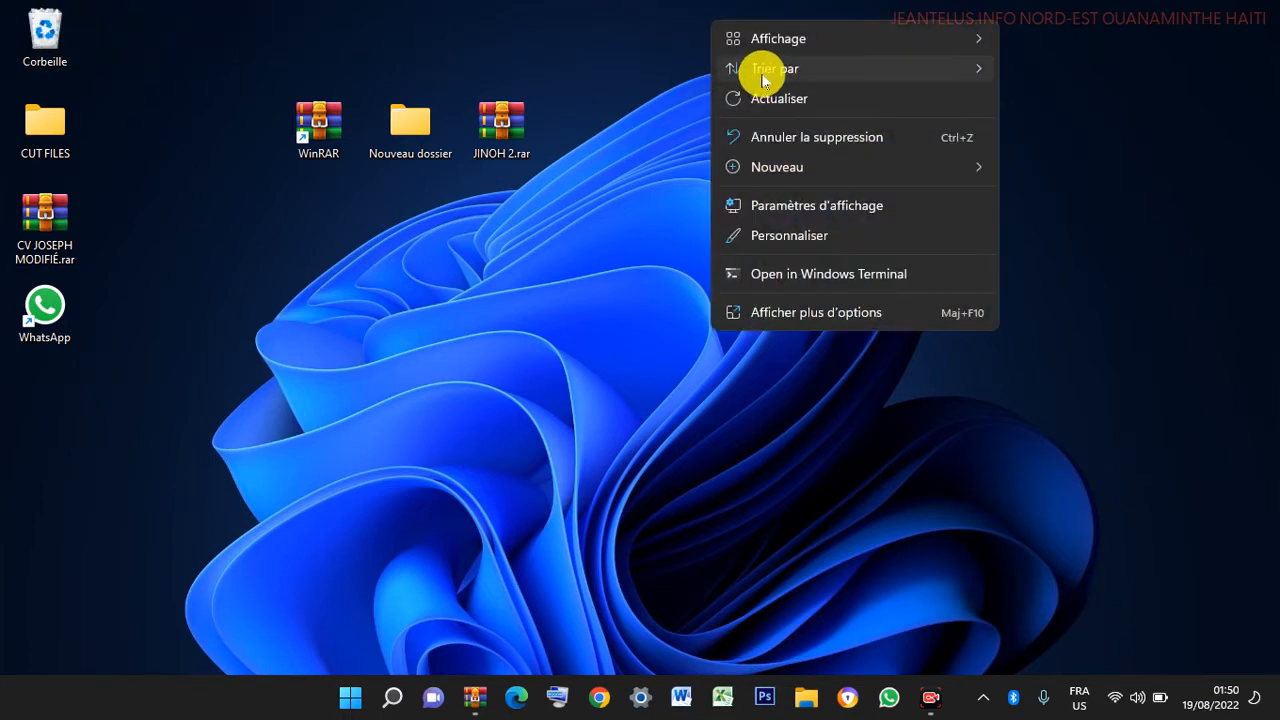
left_click(750, 100)
- Empty the Recycle Bin with Vider la Corbeille, permanently deleting its 2 items
left_click(57, 35)
right_click(57, 35)
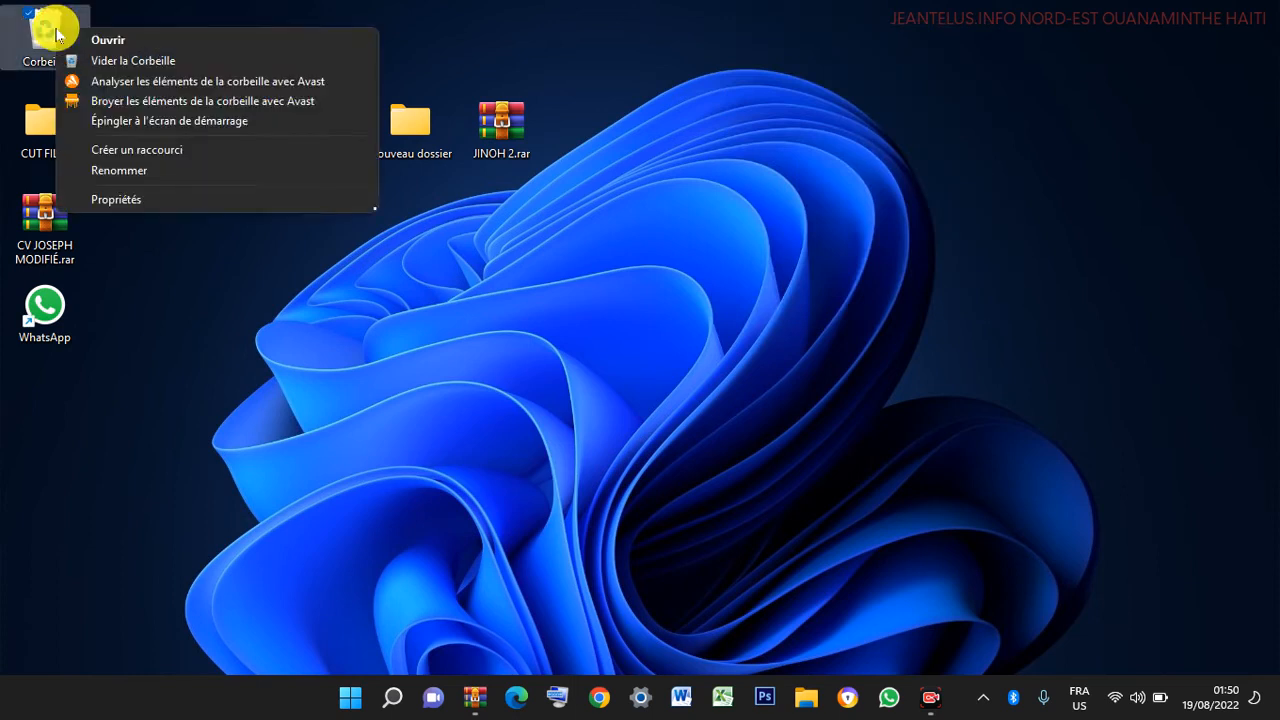
left_click(114, 60)
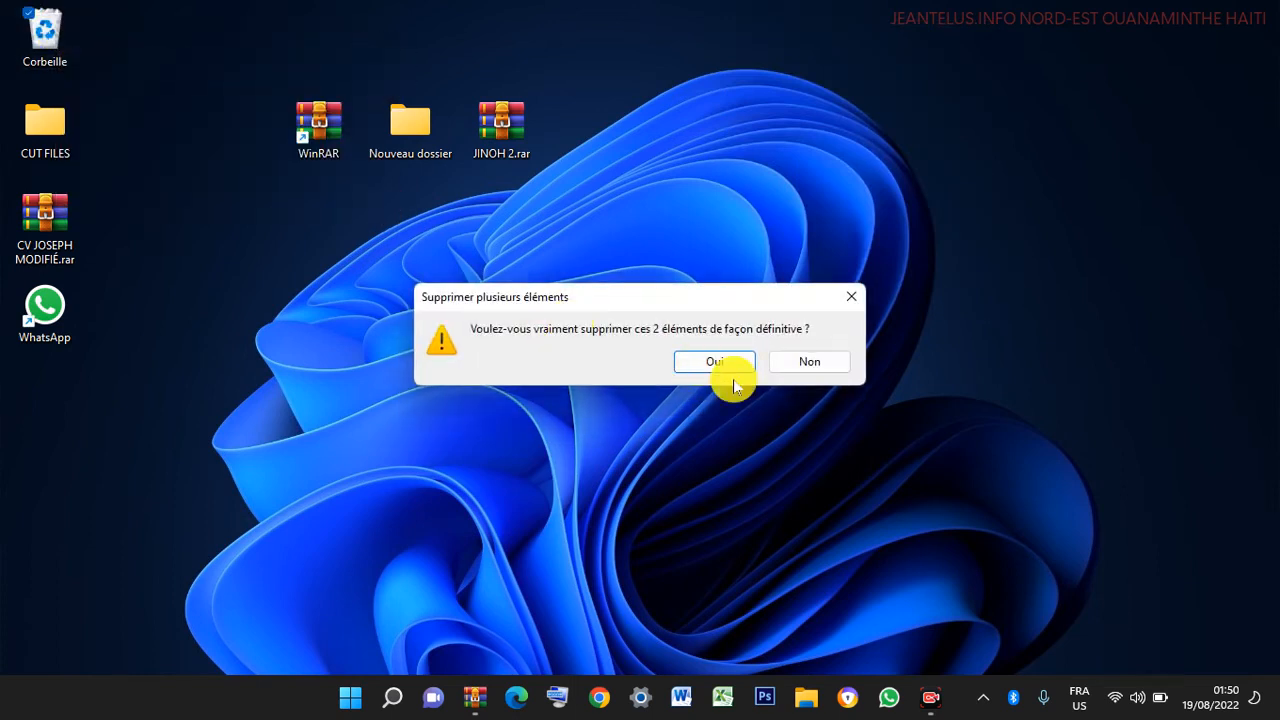
left_click(712, 364)
left_click_drag(100, 168, 252, 8)
left_click_drag(869, 359, 834, 327)
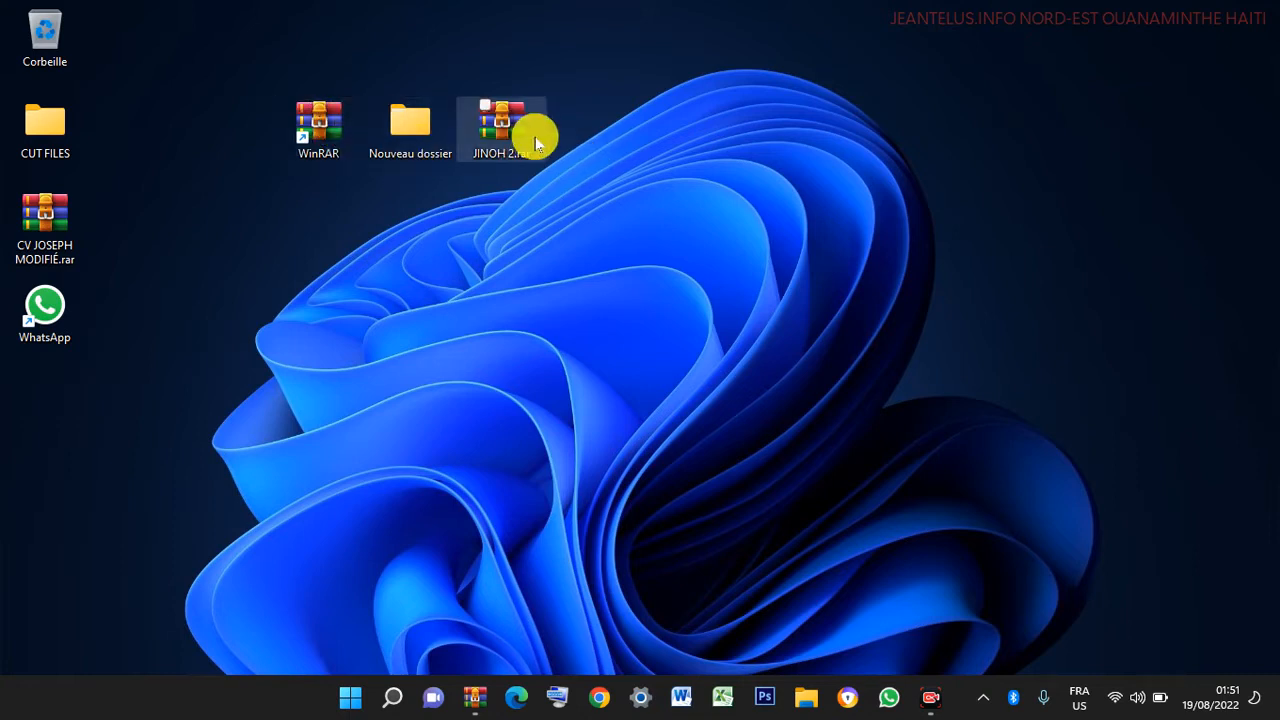
- Move JINOH 2.rar and Nouveau dossier together to the desktop's top right
mouse_move(537, 137)
left_mouse_down()
mouse_move(363, 120)
mouse_move(545, 144)
left_mouse_up()
left_click(414, 118, "ctrl")
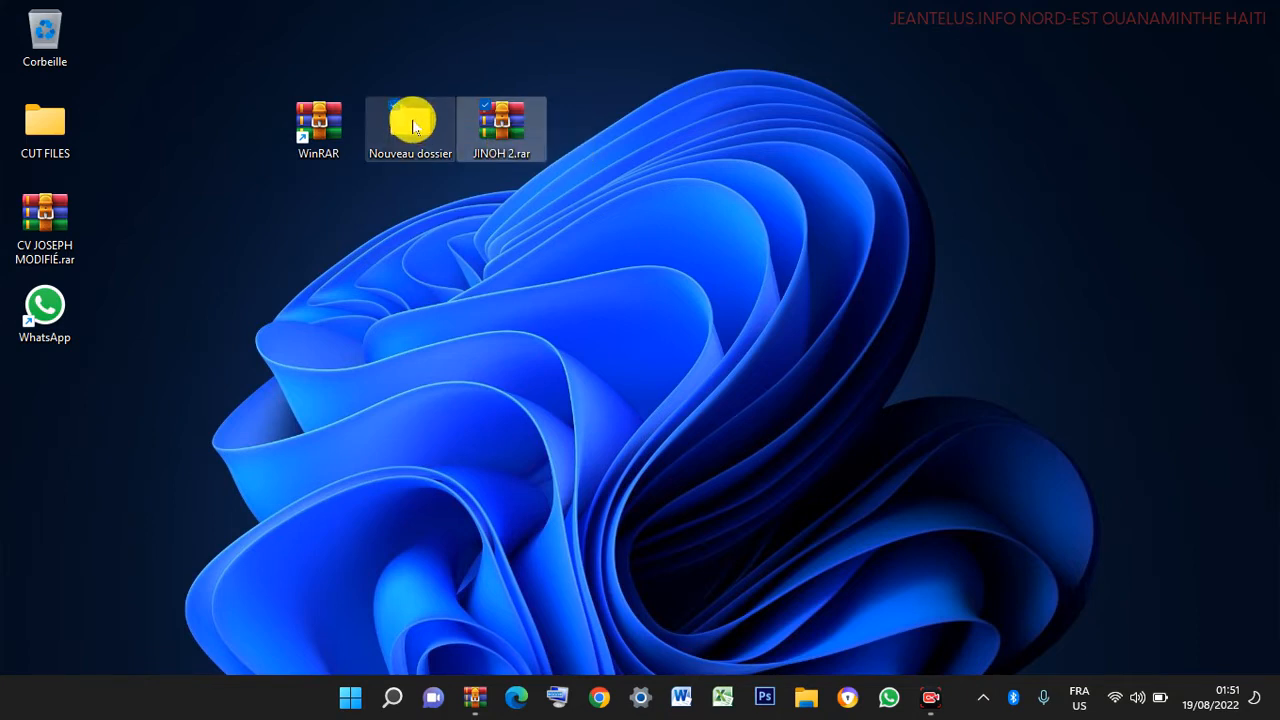
left_click_drag(414, 118, 870, 40)
left_click_drag(264, 64, 370, 198)
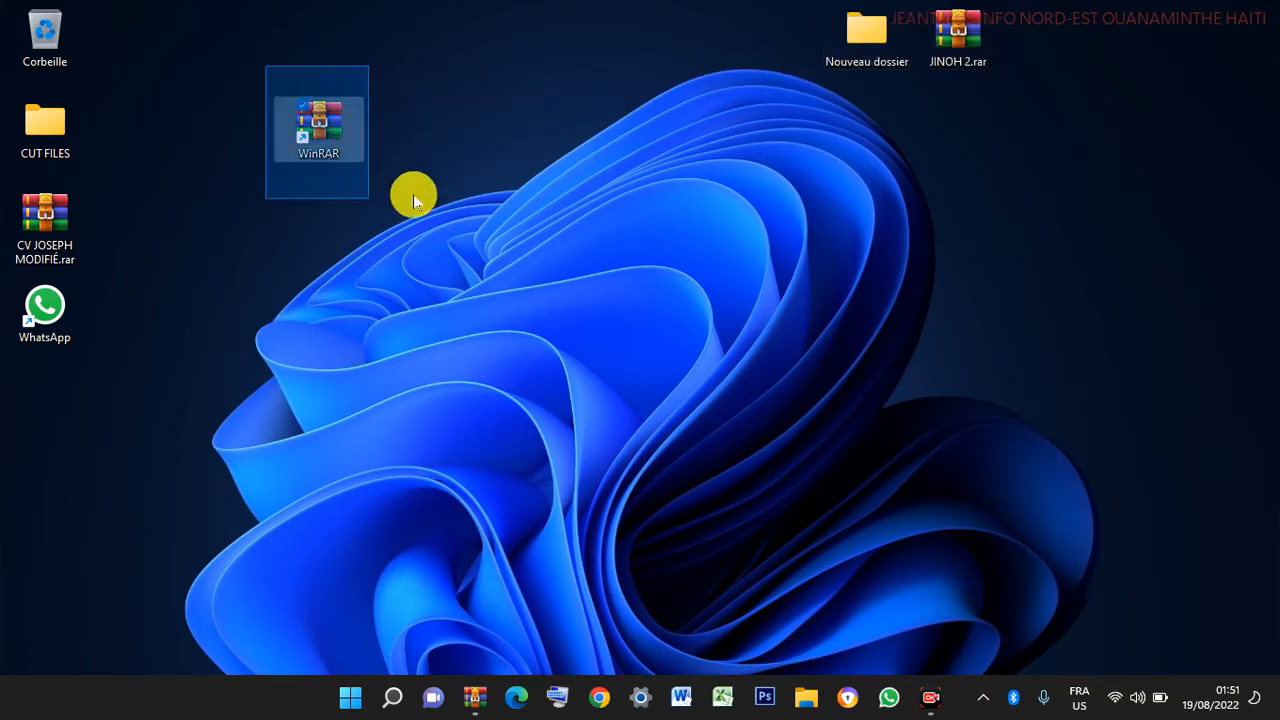
left_click_drag(273, 67, 334, 12)
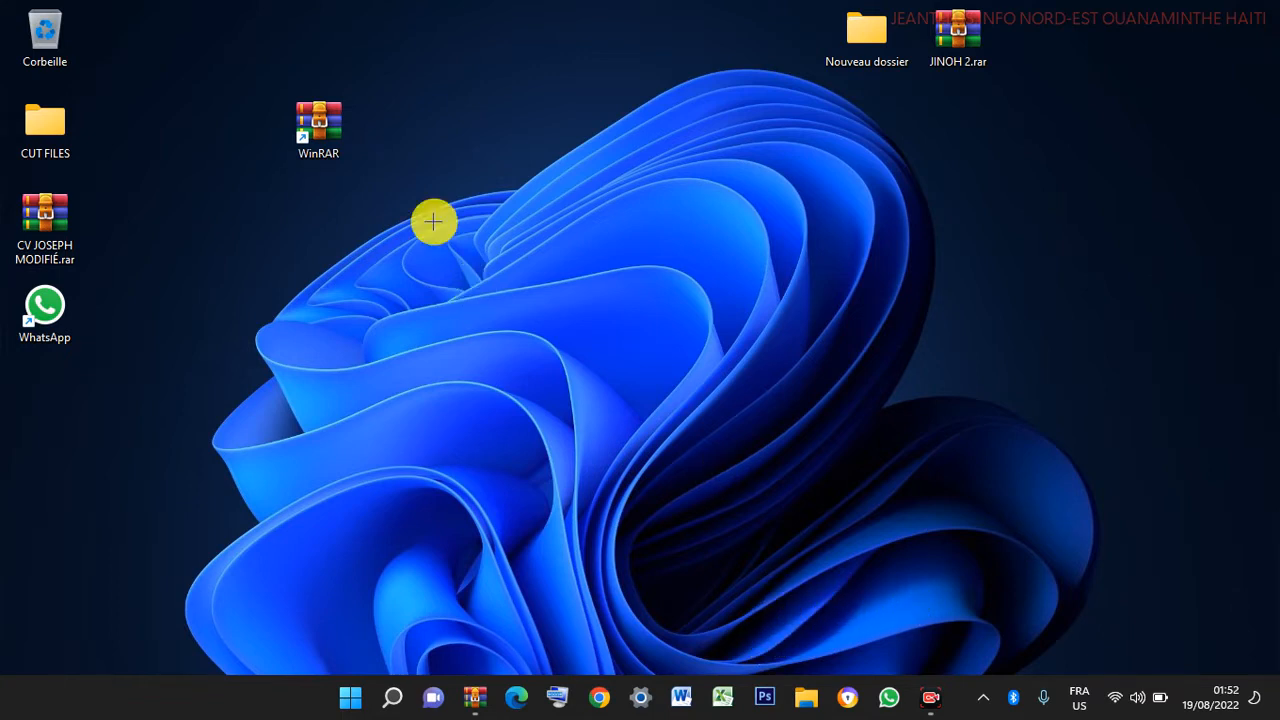
- Move JINOH 2.rar on its own back to the top centre of the desktop
mouse_move(270, 58)
left_mouse_down()
mouse_move(380, 194)
mouse_move(370, 182)
left_mouse_up()
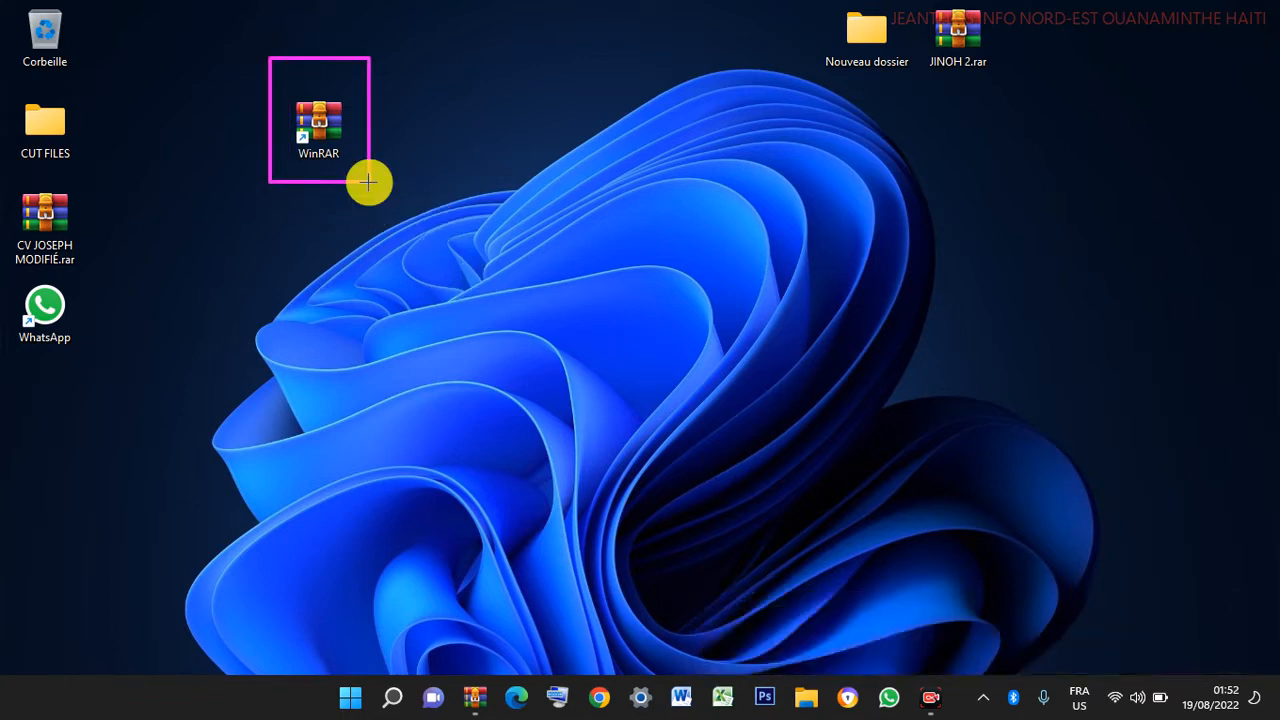
left_click(706, 653)
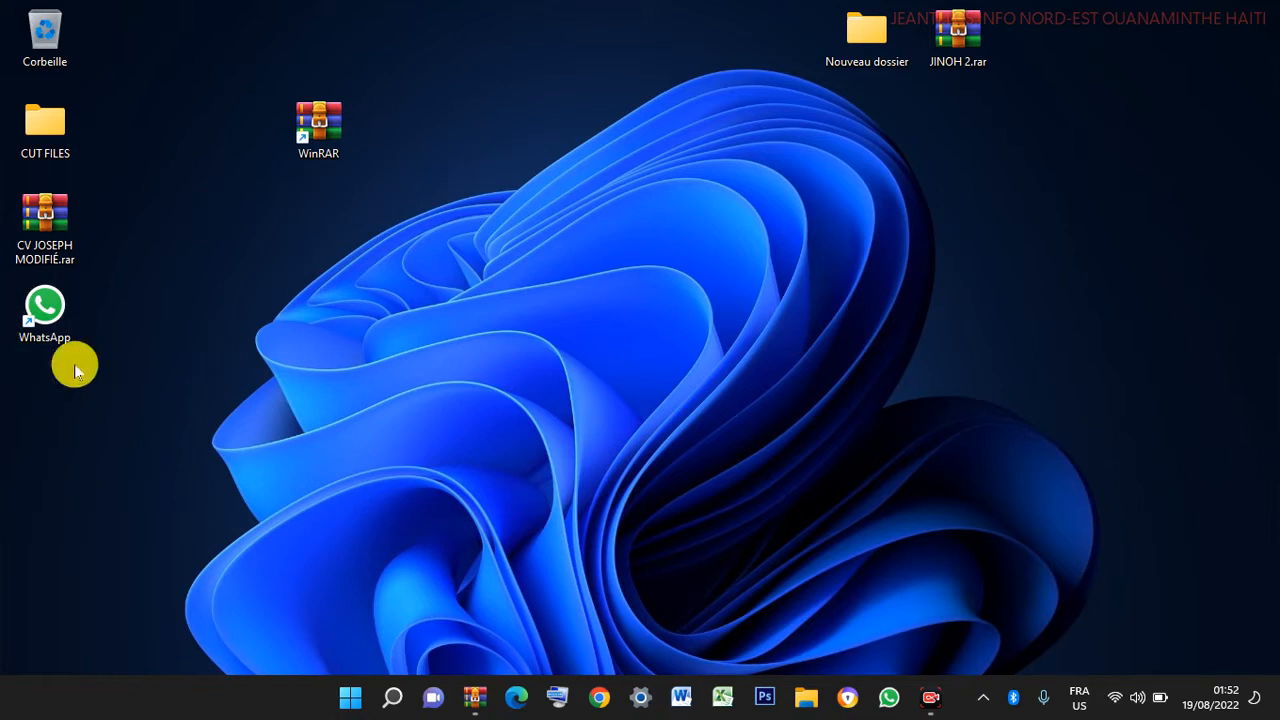
double_click(57, 316)
left_click_drag(978, 30, 503, 62)
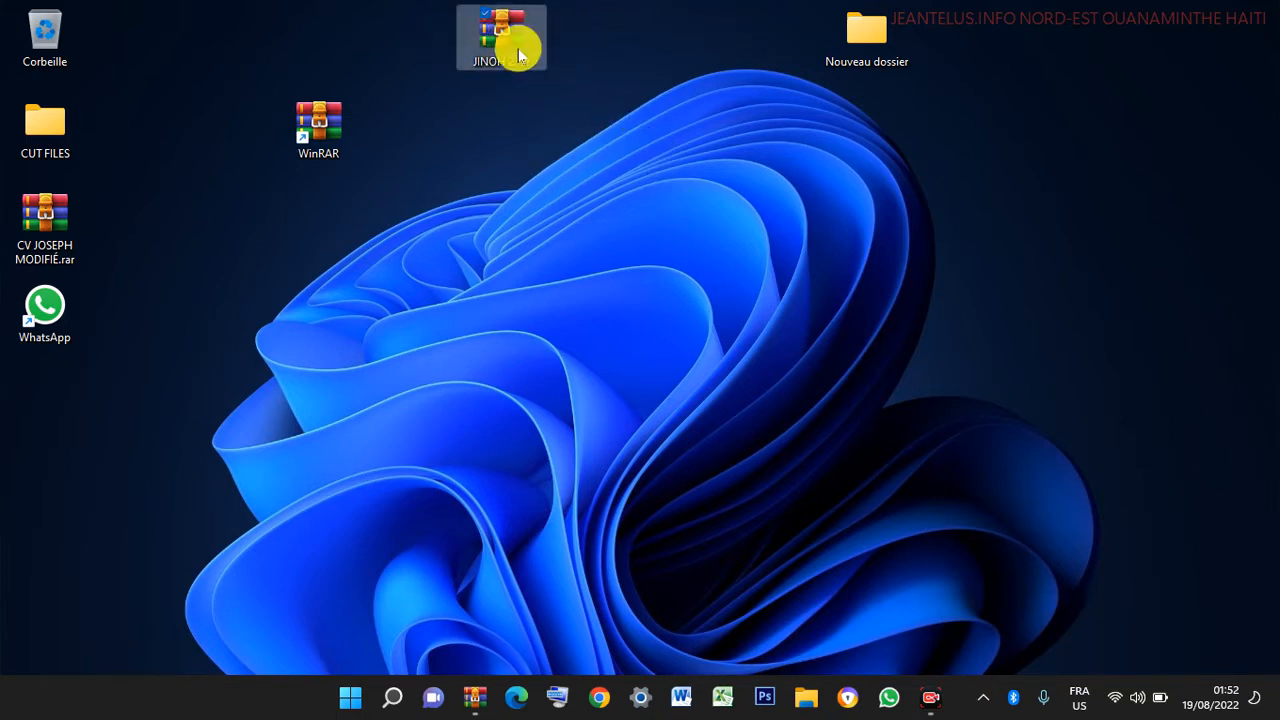
- Open CUT FILES maximized, switch its view to Grandes icônes, and close it
left_click(45, 113)
left_click(449, 245)
double_click(48, 120)
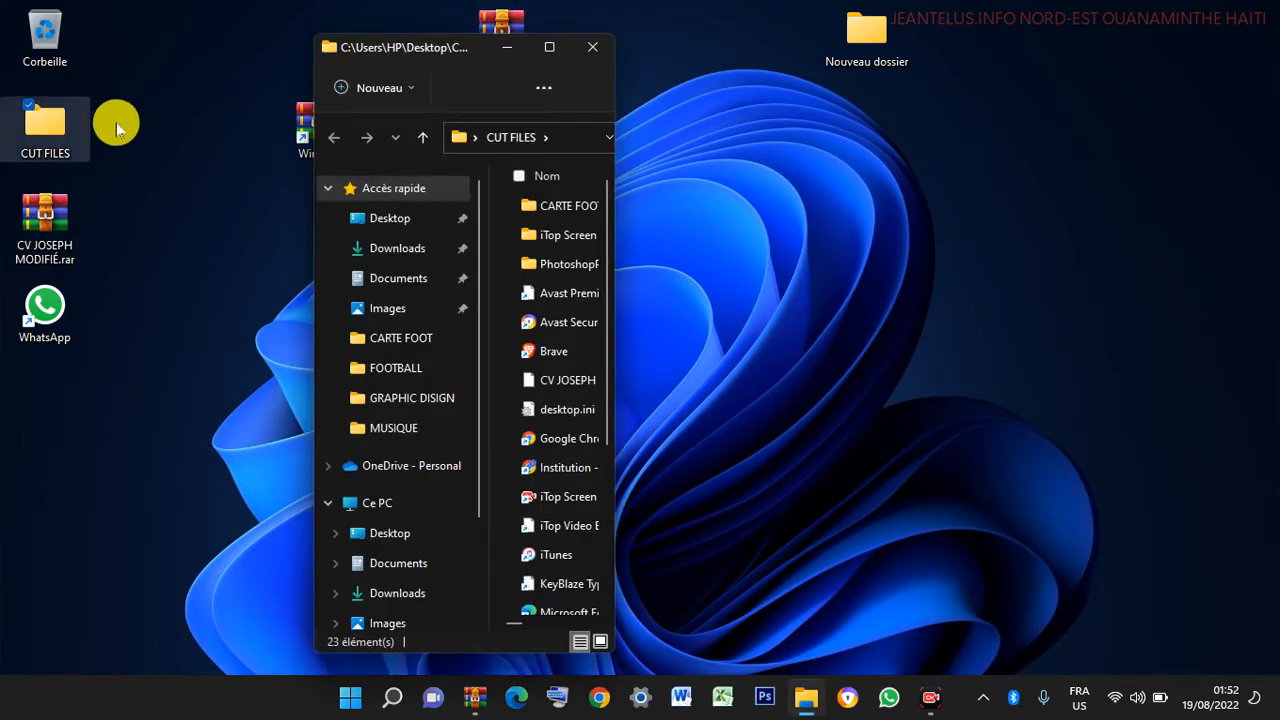
left_click(550, 48)
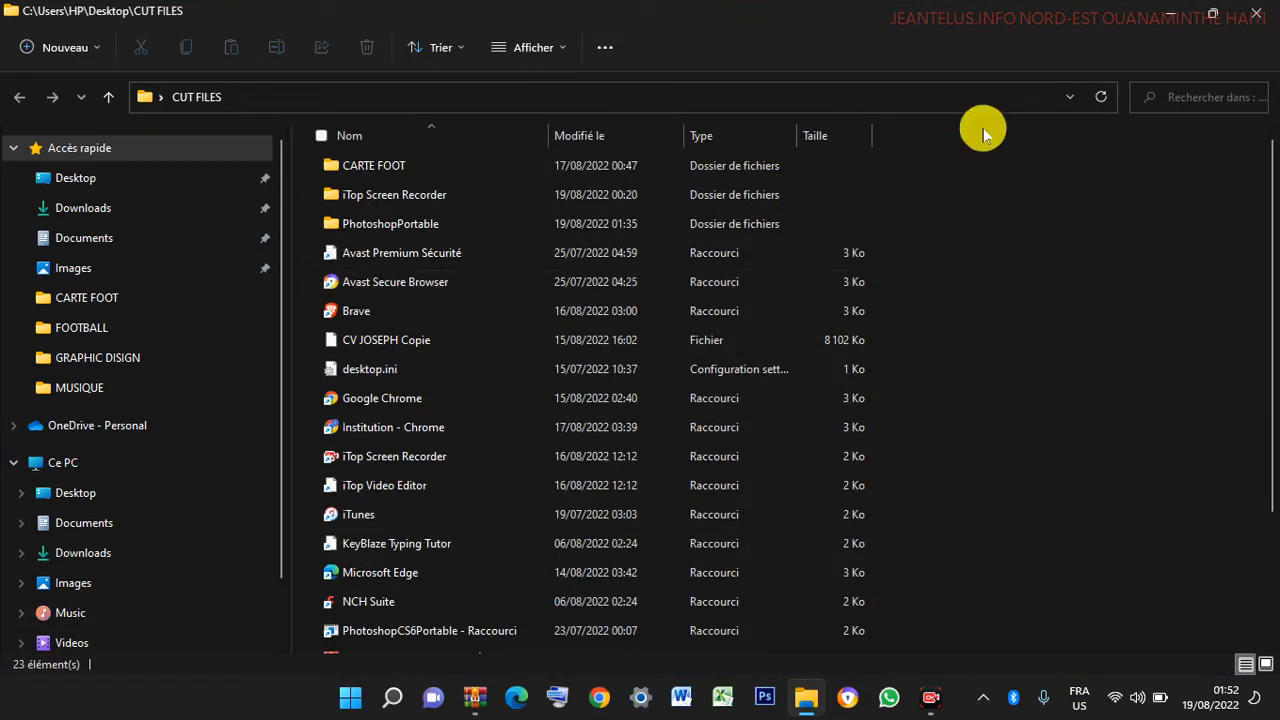
left_click(502, 50)
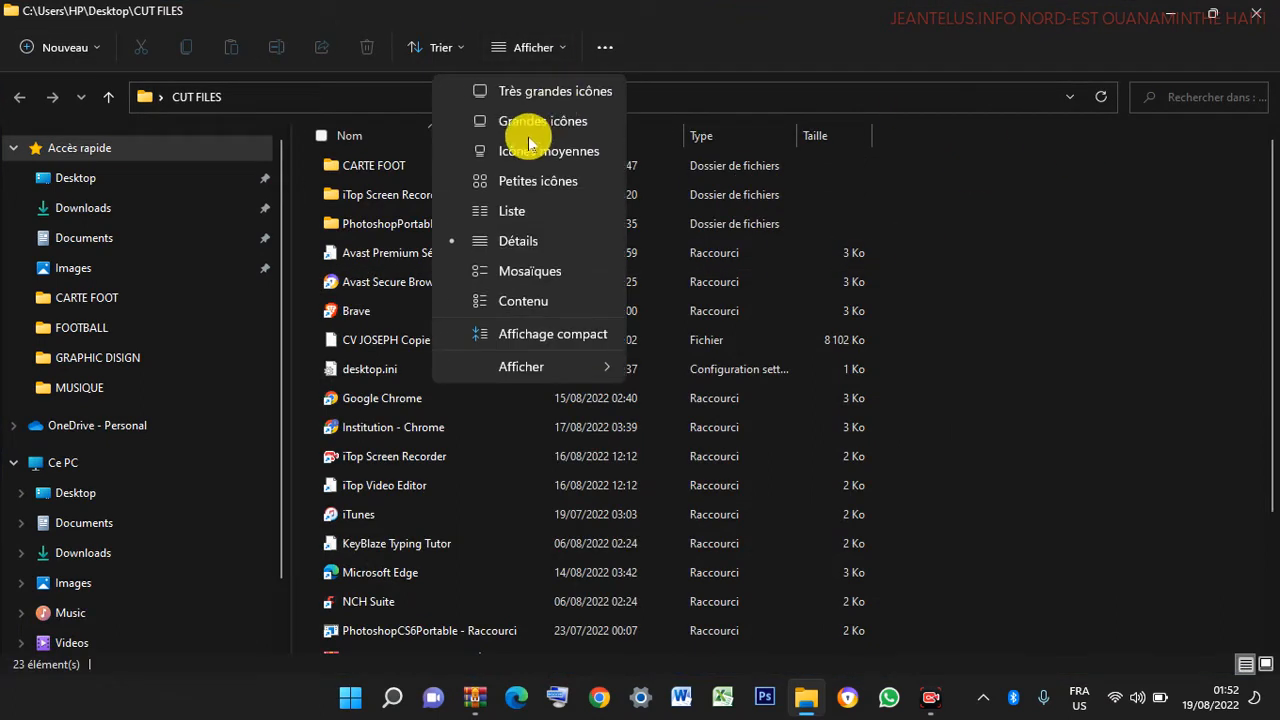
left_click(525, 124)
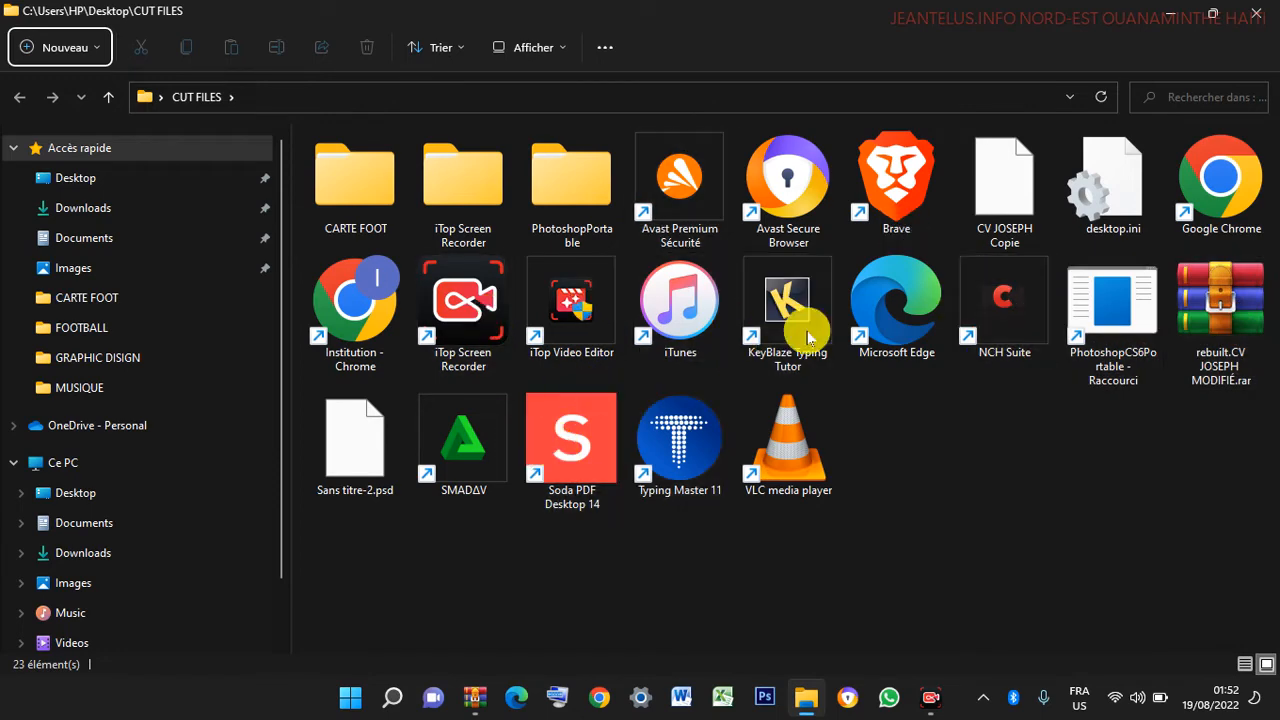
left_click(1260, 12)
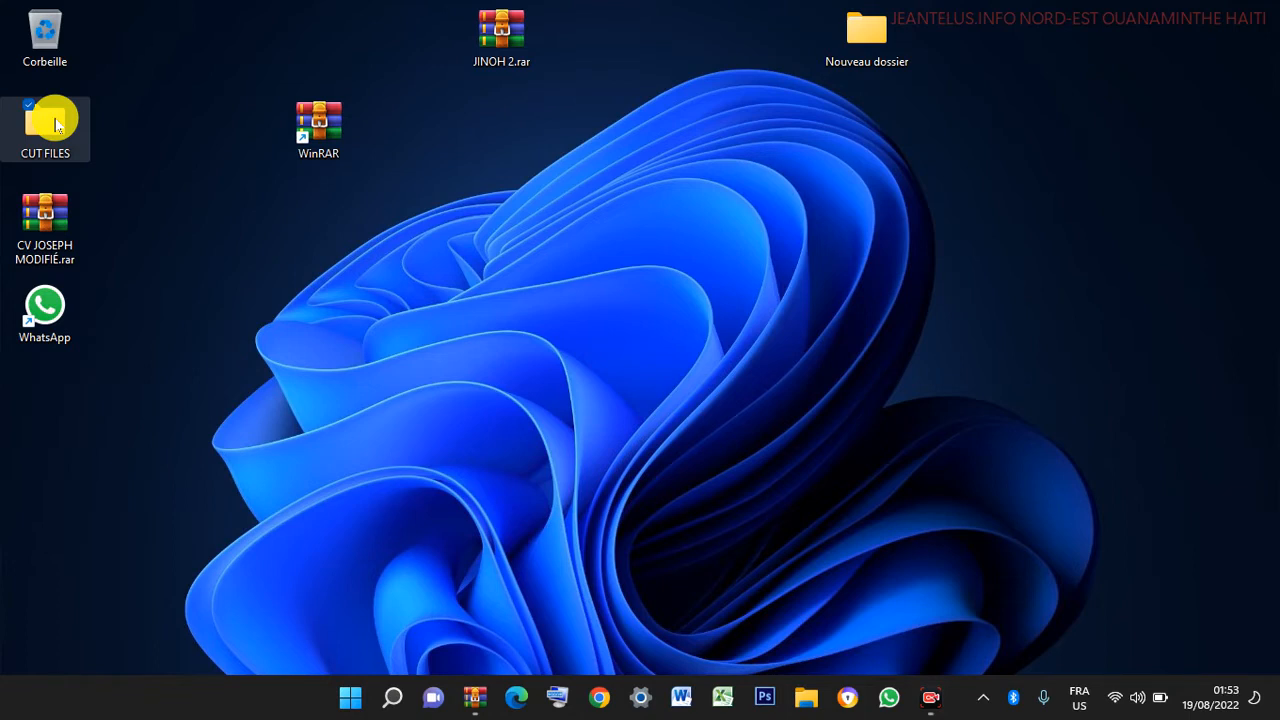
- Move CUT FILES to the desktop's top right, open it, and resize its window
left_click_drag(56, 122, 1066, 90)
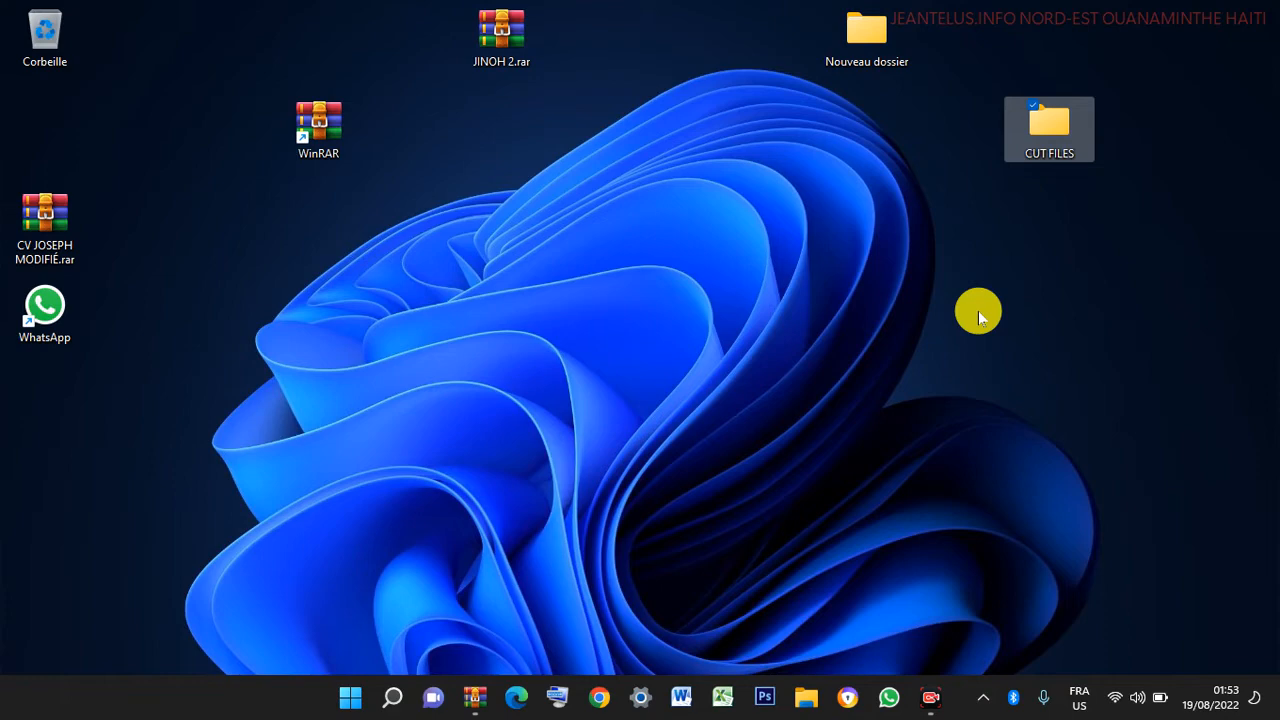
double_click(1015, 150)
left_click_drag(594, 9, 730, 14)
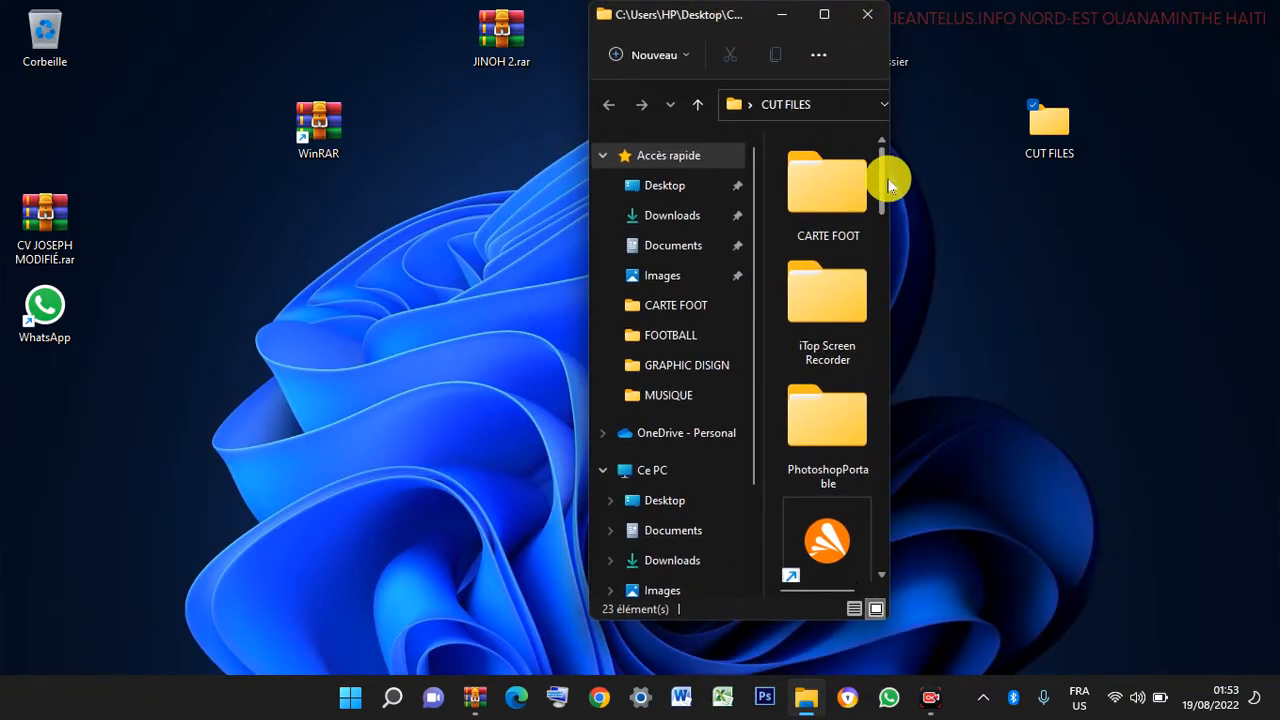
left_click_drag(892, 180, 1270, 215)
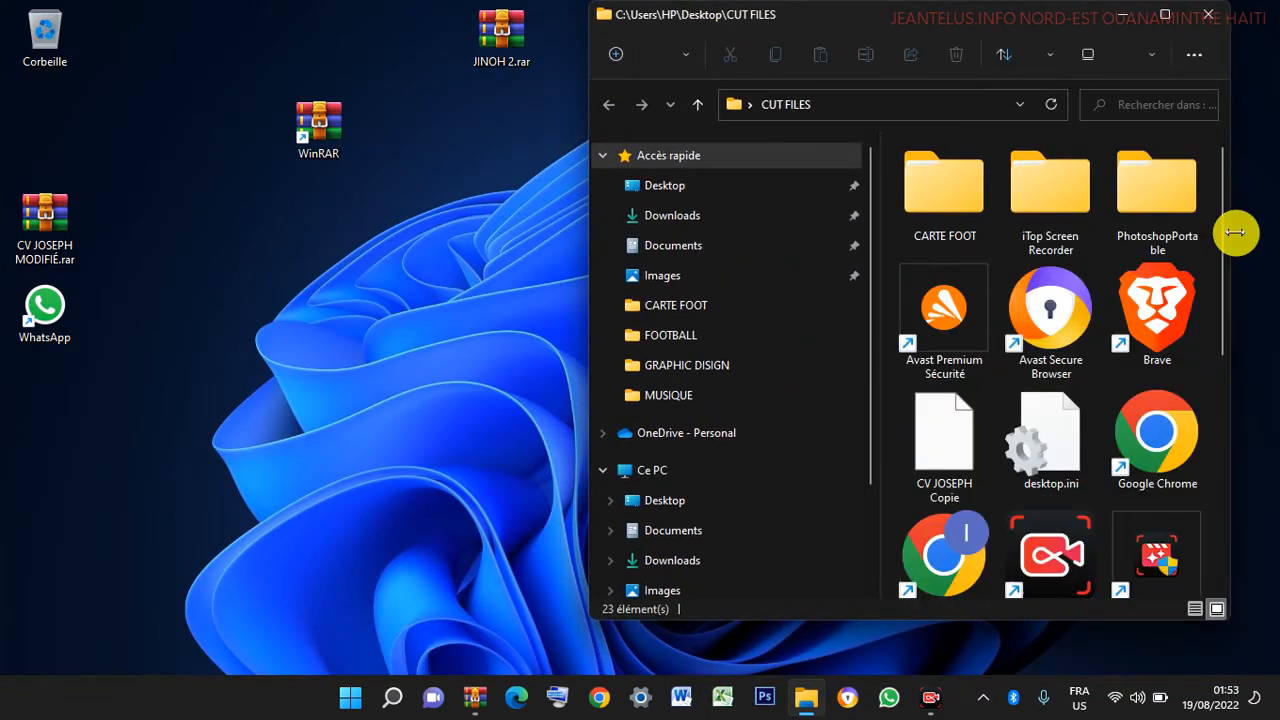
- Move all 23 items from CUT FILES onto the desktop, then close the empty folder
left_click(930, 220)
key("ctrl+a")
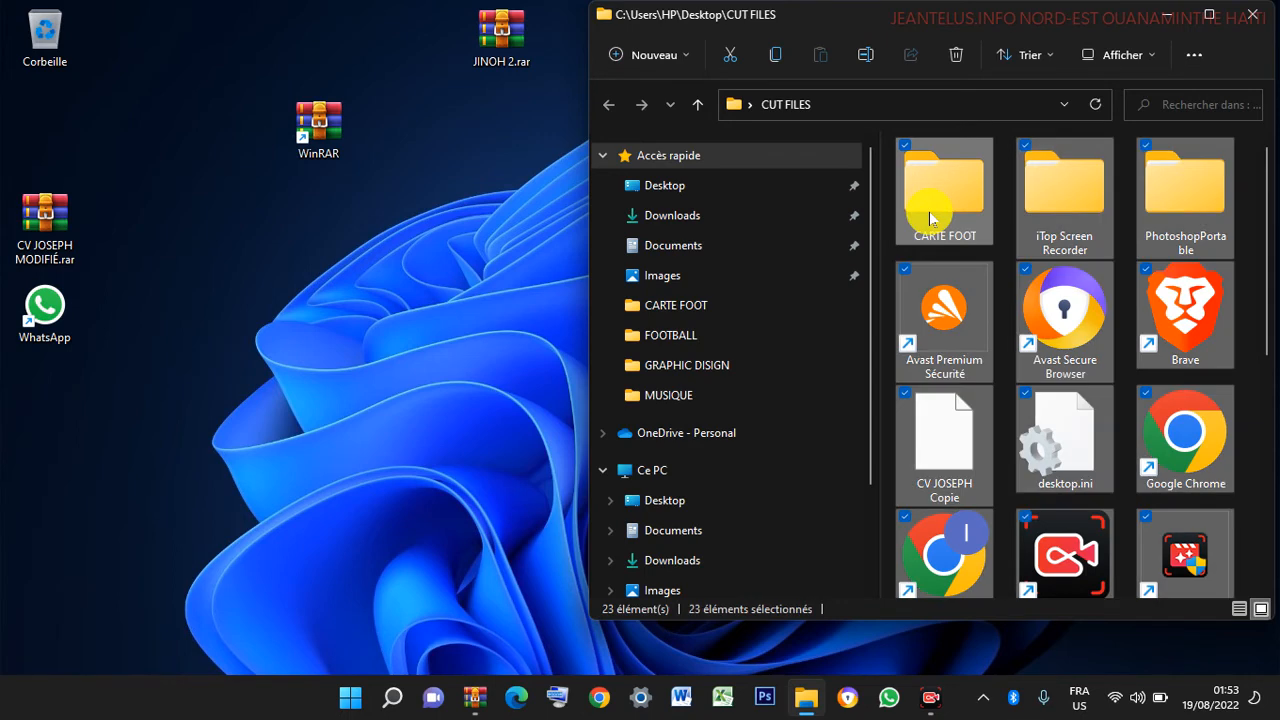
left_click_drag(945, 203, 225, 347)
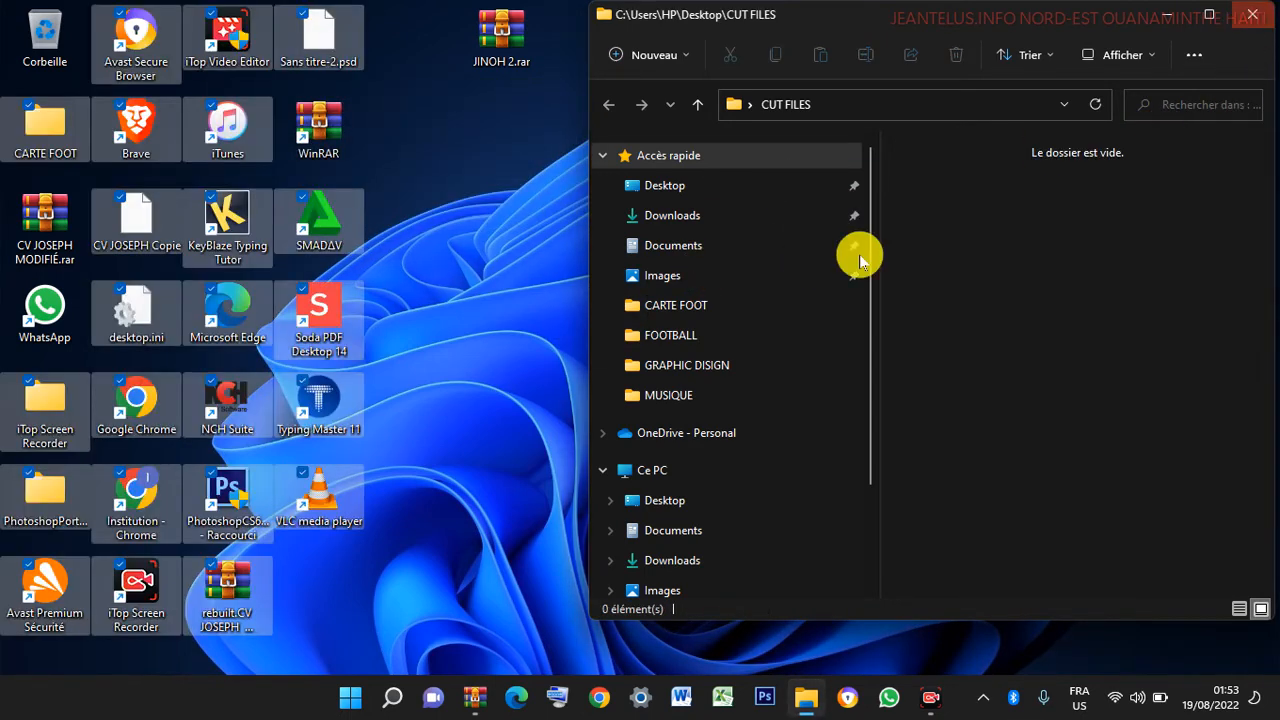
left_click(1258, 16)
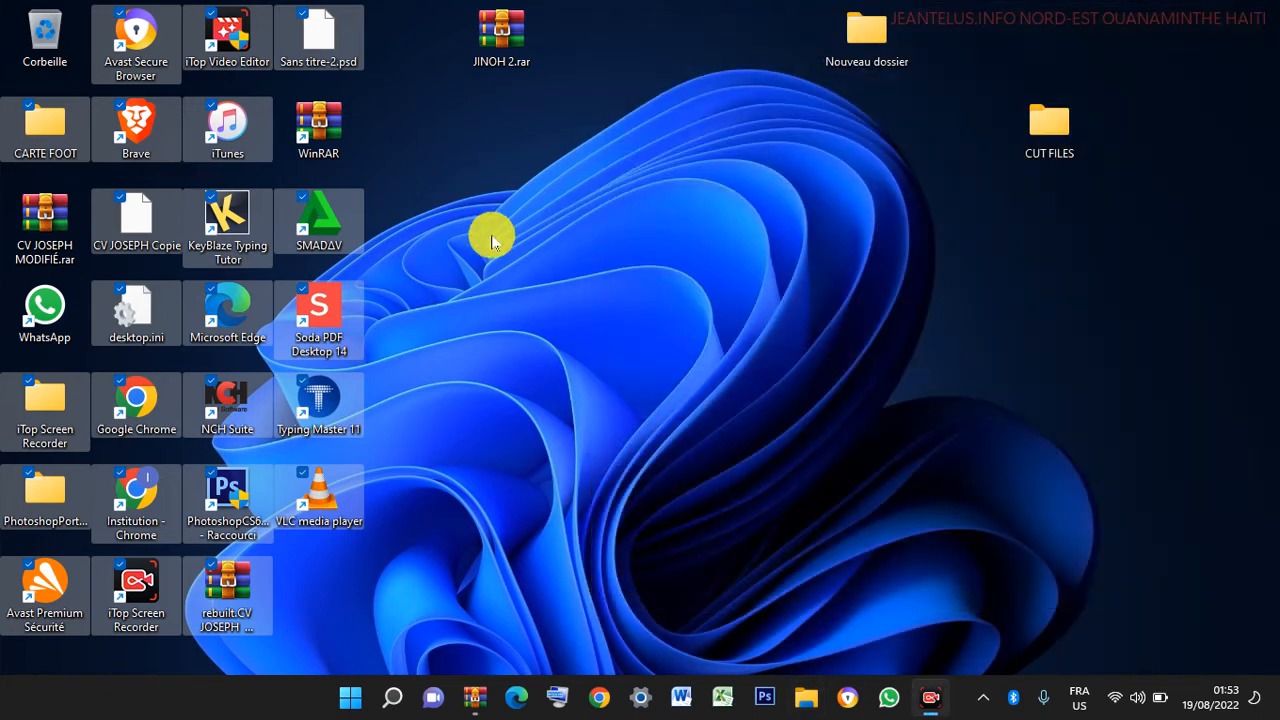
left_click(489, 237)
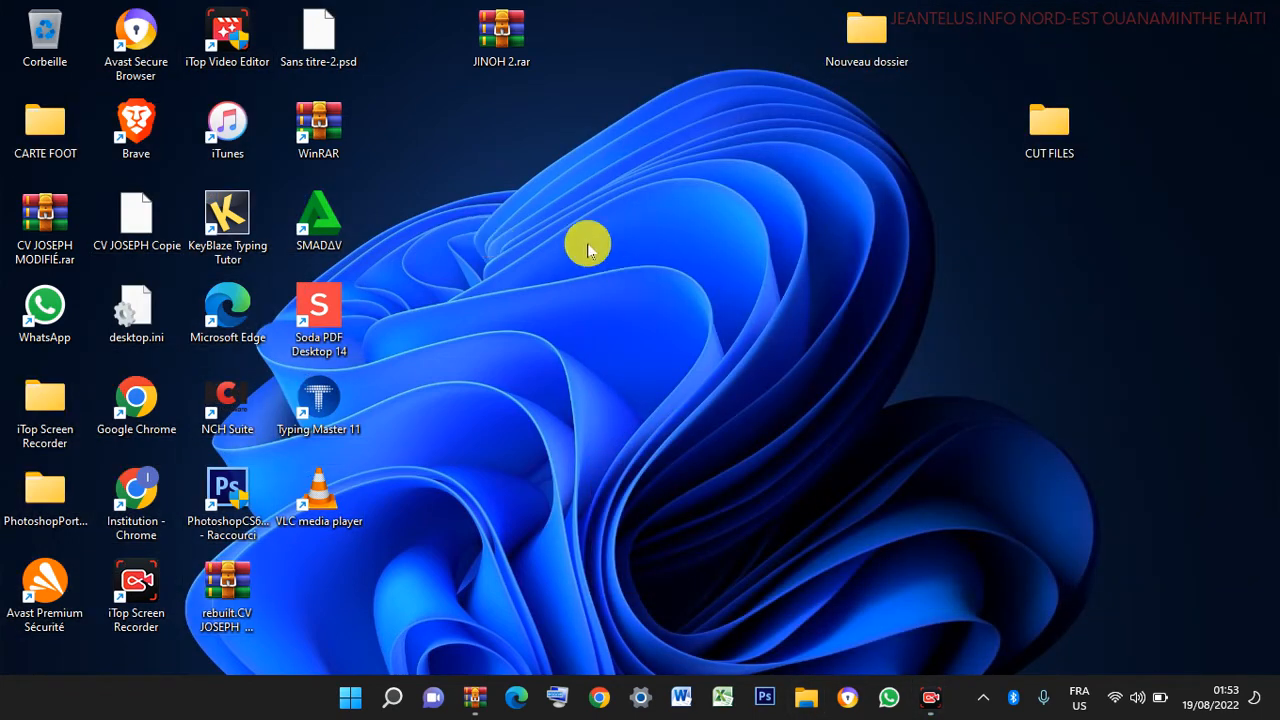
left_click(1041, 147)
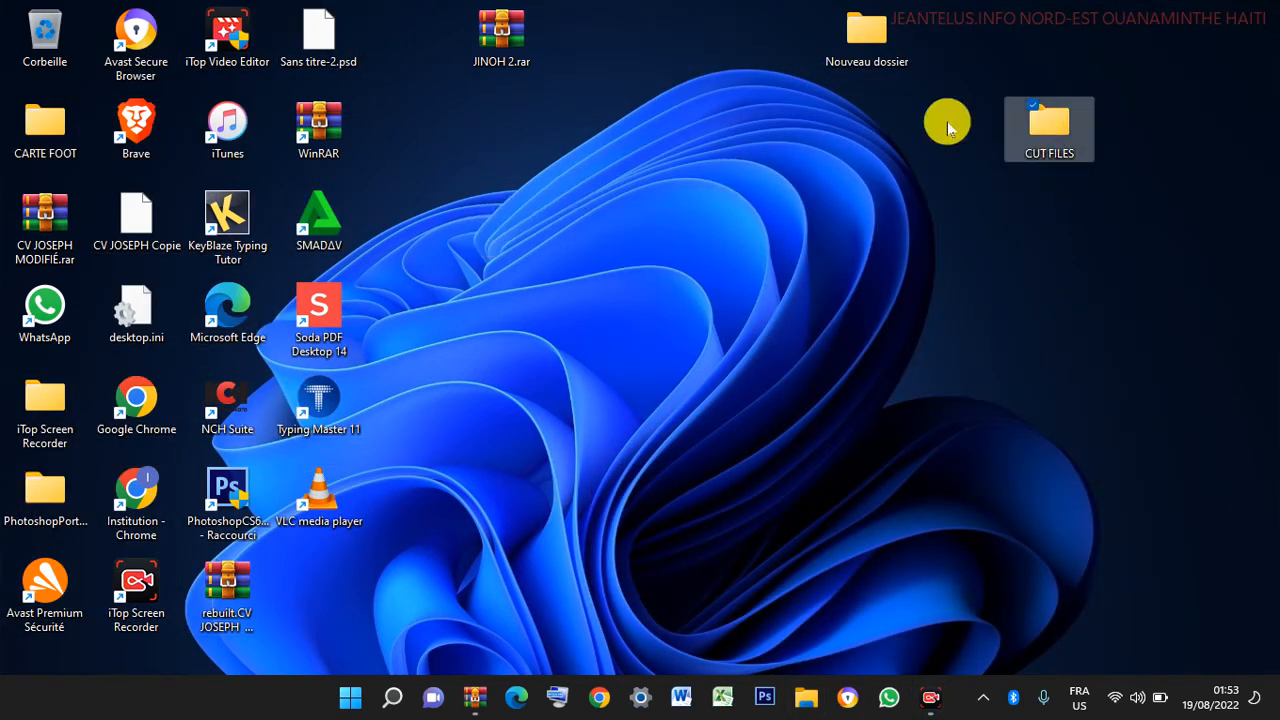
- Place CUT FILES beside JINOH 2.rar and move the 25 other desktop items, except WhatsApp, into it
left_click_drag(1051, 124, 605, 82)
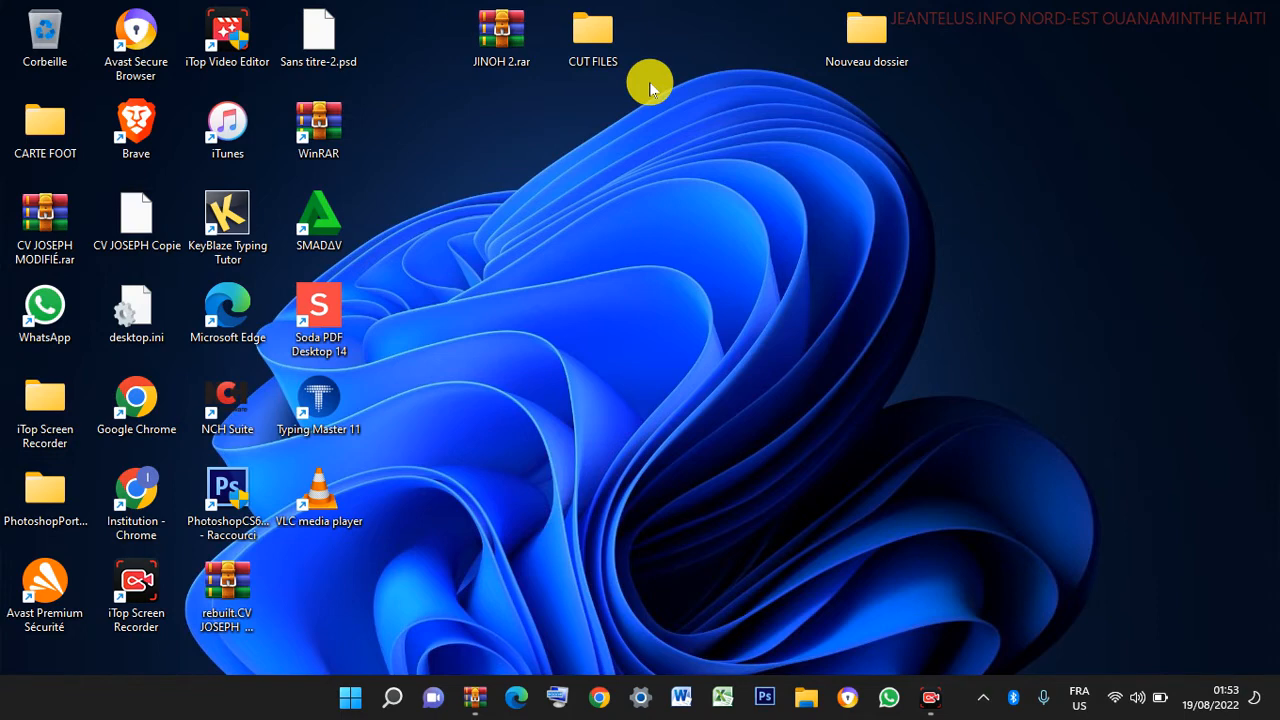
left_click_drag(392, 30, 8, 710)
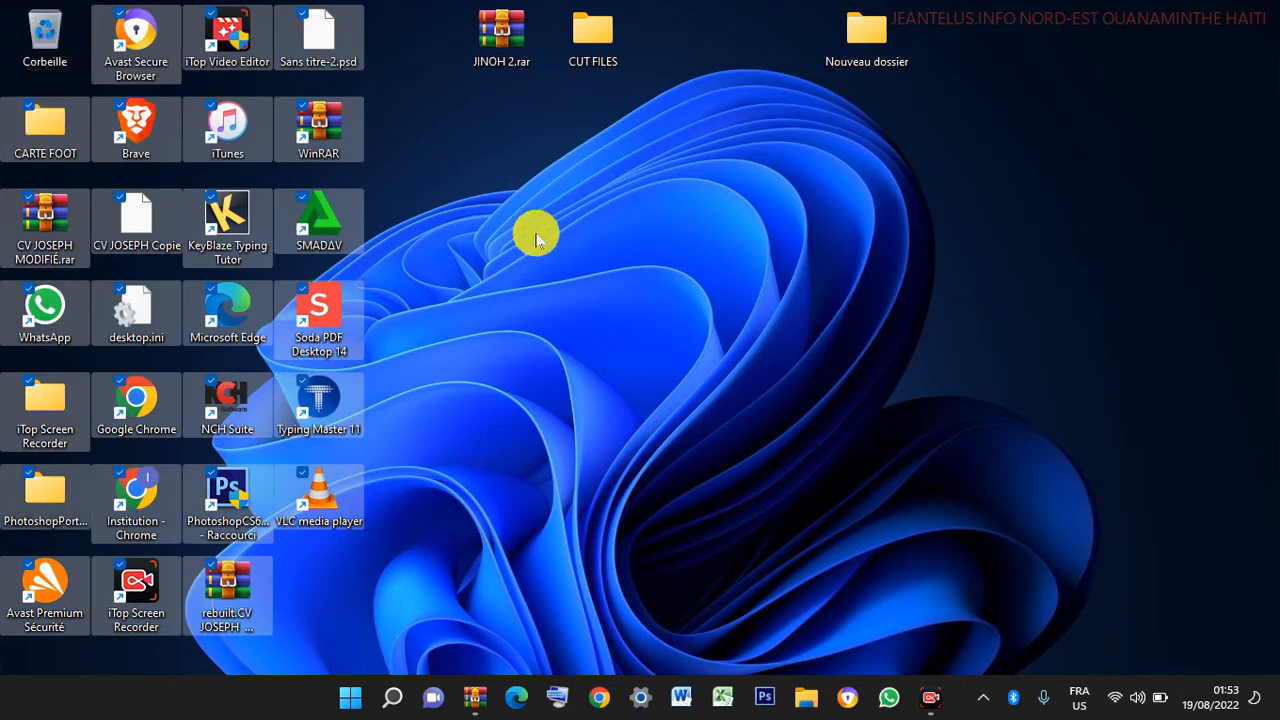
left_click(32, 288)
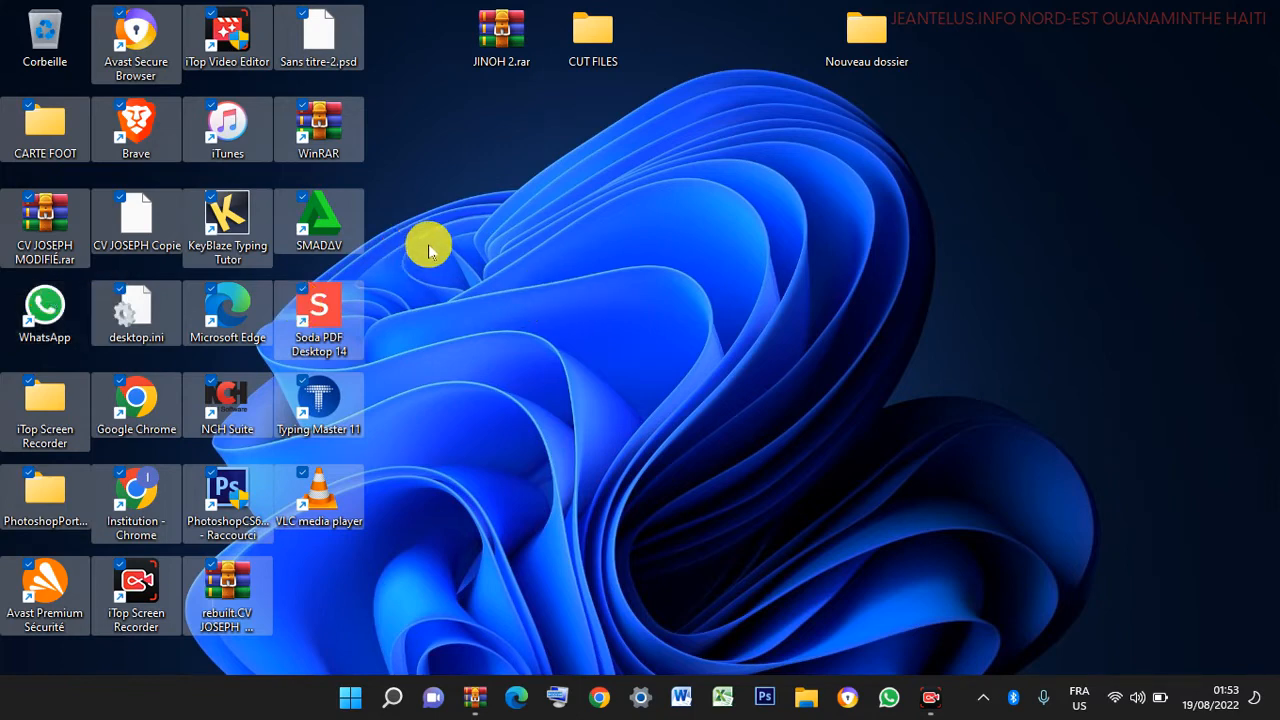
left_click_drag(305, 35, 260, 109)
left_click(373, 145)
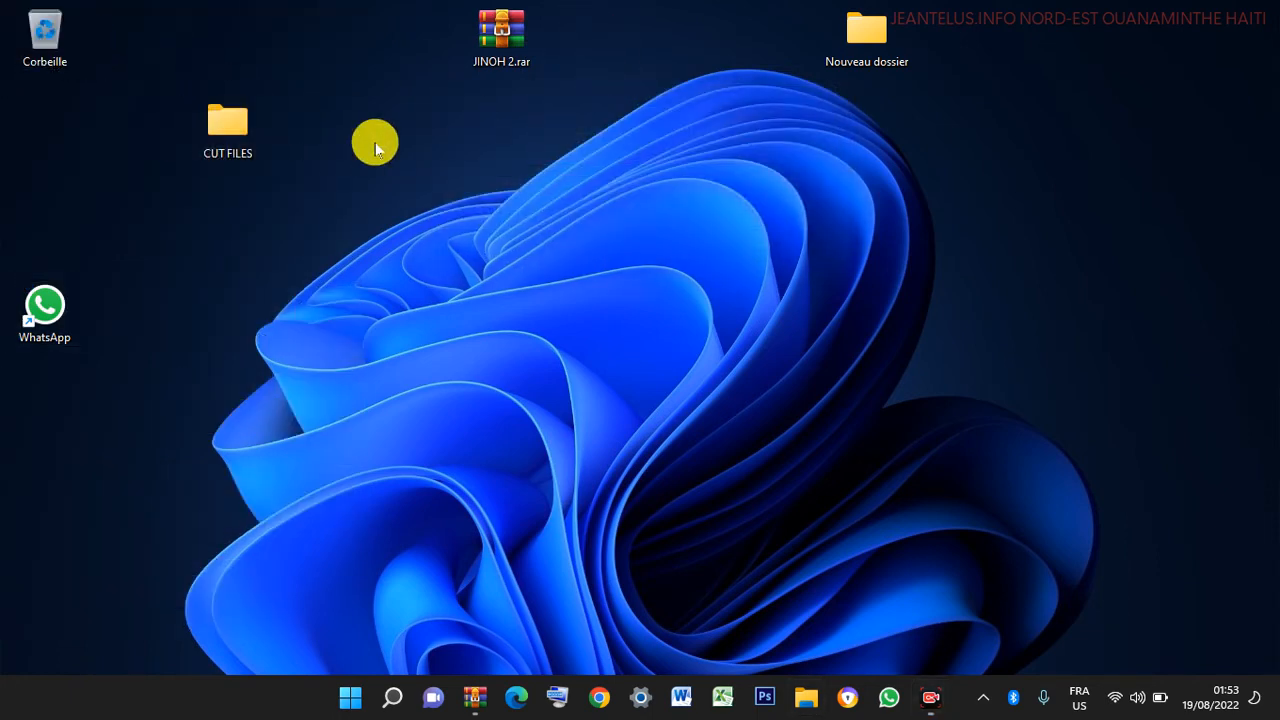
- Refresh the desktop, open CUT FILES, drag the WinRAR shortcut out onto the desktop, and close the folder
right_click(372, 142)
left_click(430, 223)
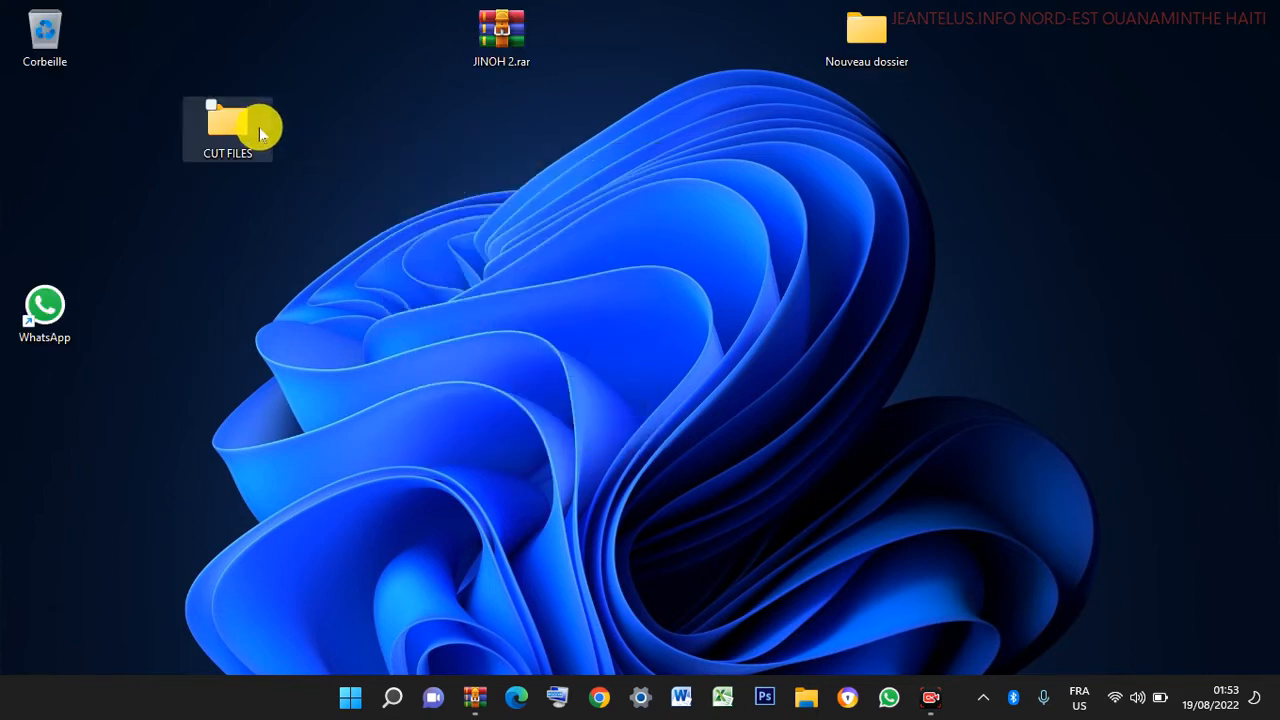
left_click(232, 128)
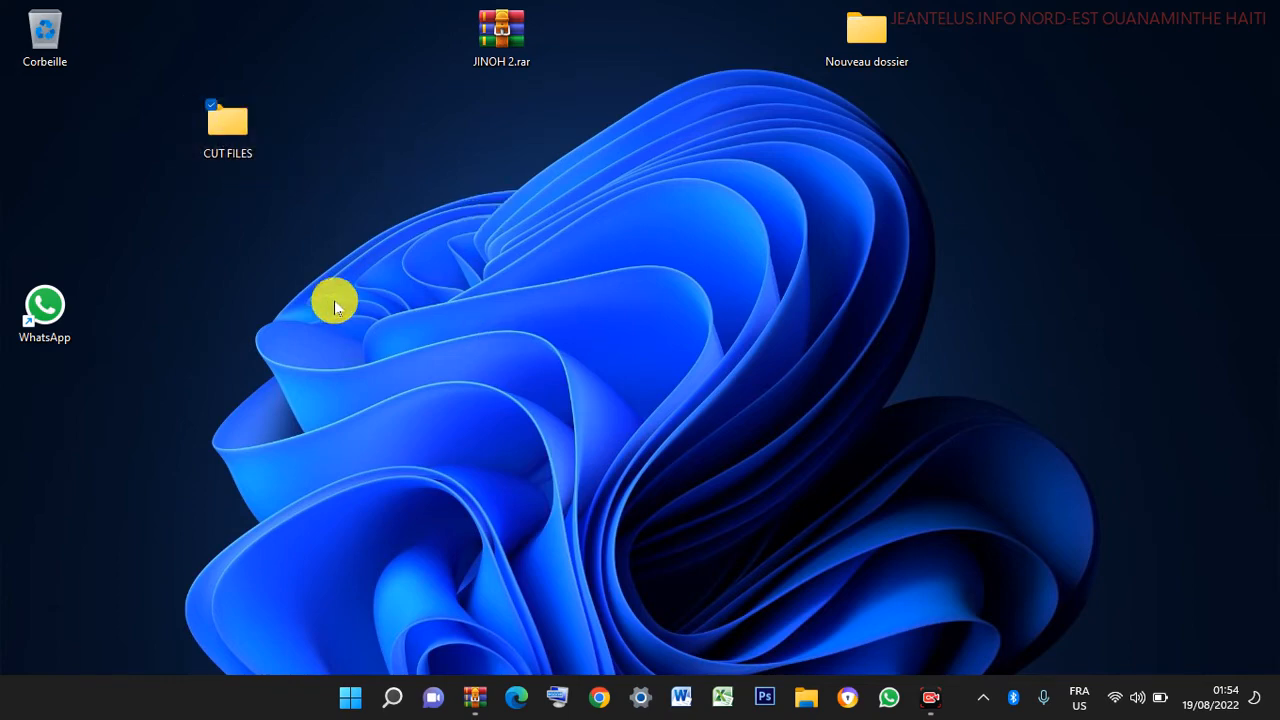
double_click(235, 129)
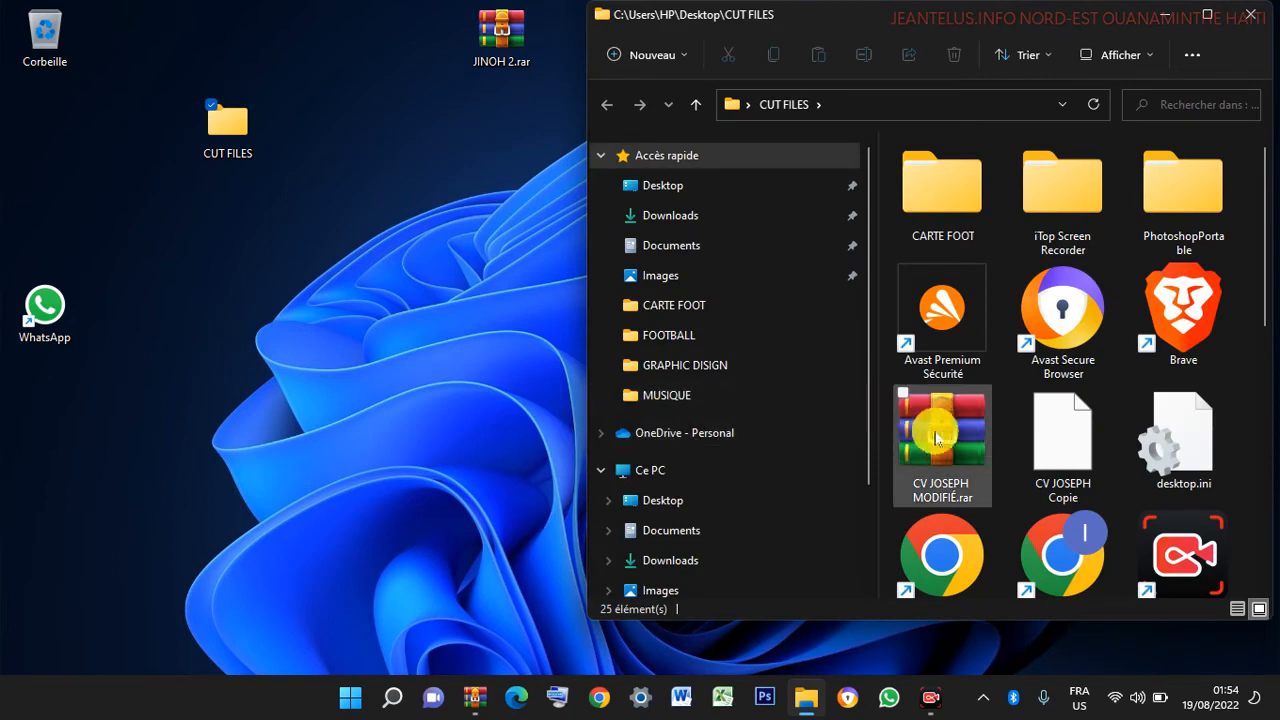
left_click_drag(1262, 230, 1264, 505)
left_click_drag(957, 520, 395, 145)
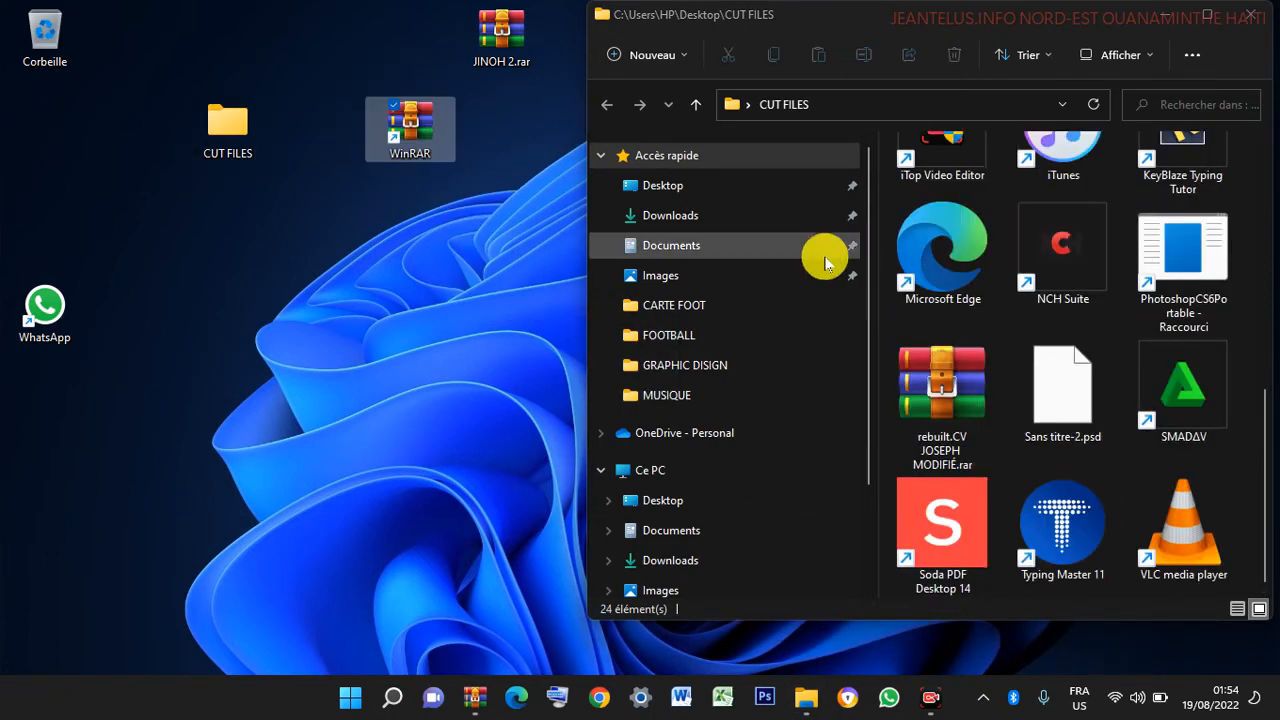
left_click(1255, 15)
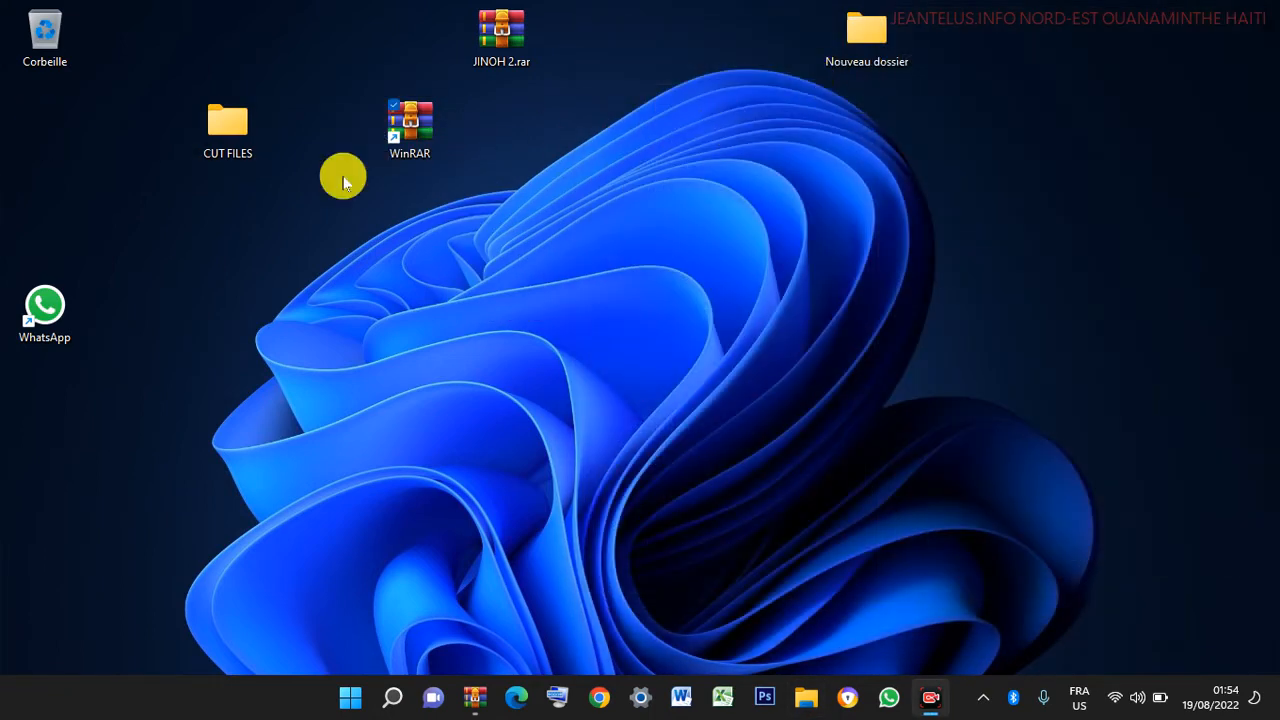
- Recycle Nouveau dossier and line up WinRAR, JINOH 2.rar and CUT FILES beside the Recycle Bin
left_click(243, 128)
left_click_drag(243, 128, 1045, 205)
left_click_drag(866, 40, 45, 35)
left_click_drag(400, 120, 205, 45)
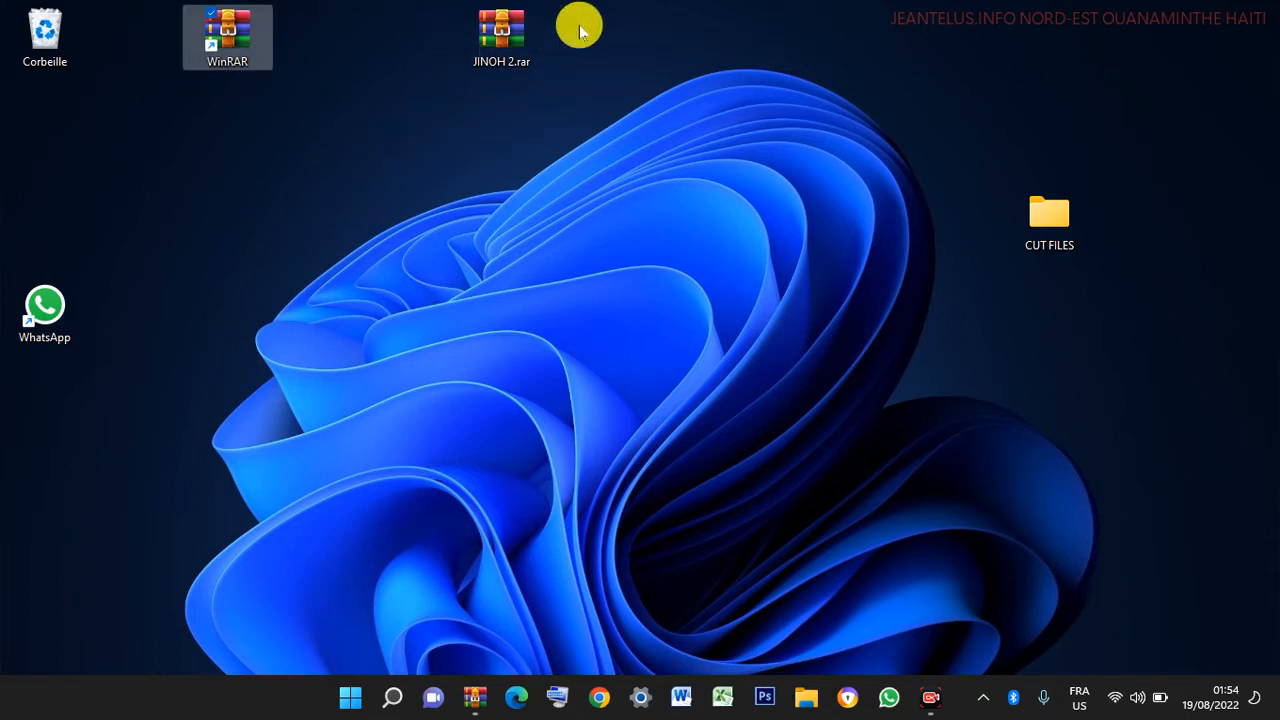
left_click_drag(460, 40, 396, 60)
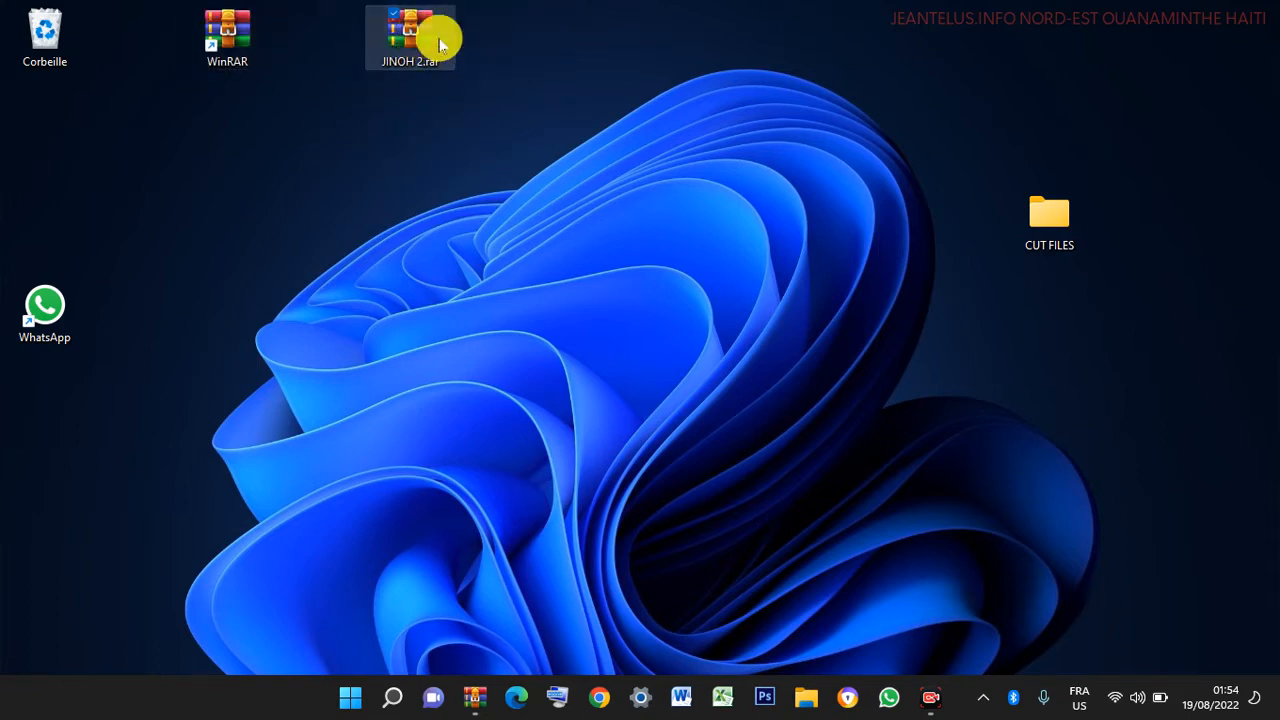
left_click_drag(1023, 200, 513, 45)
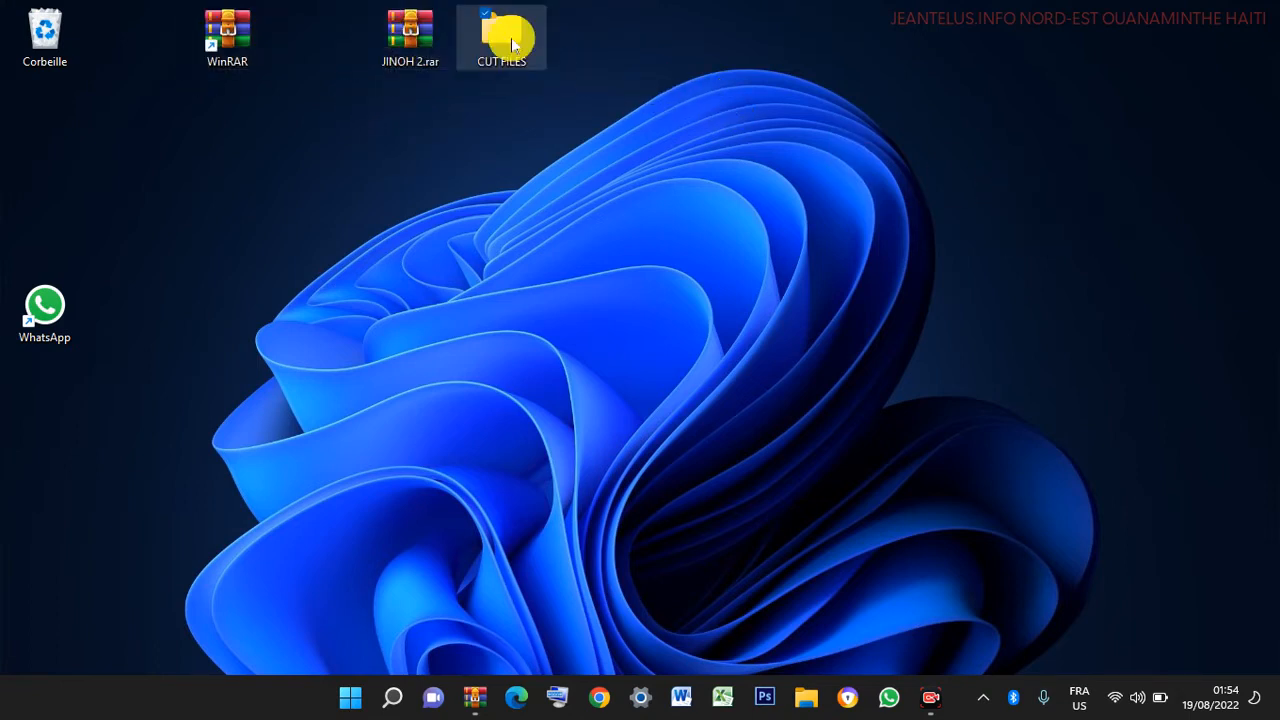
left_click(582, 39)
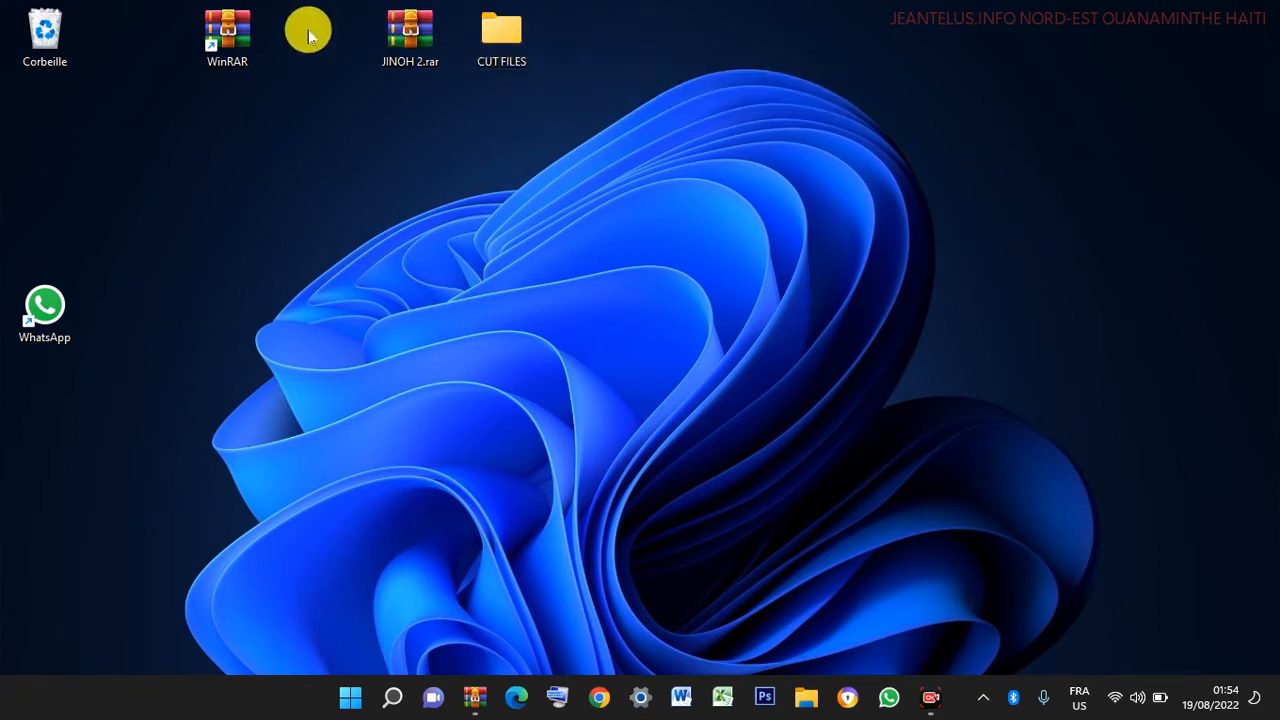
- Launch WinRAR from the desktop shortcut, select CUT FILES, and choose Ajouter
double_click(242, 32)
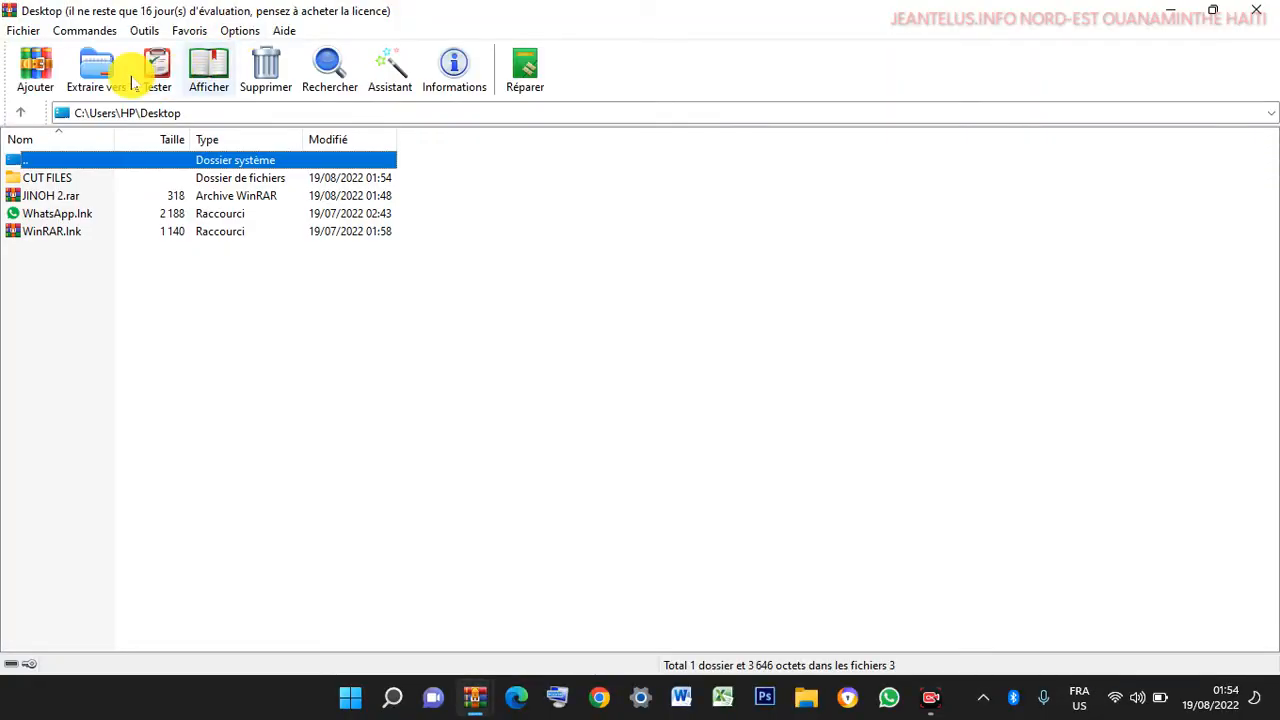
left_click(50, 178)
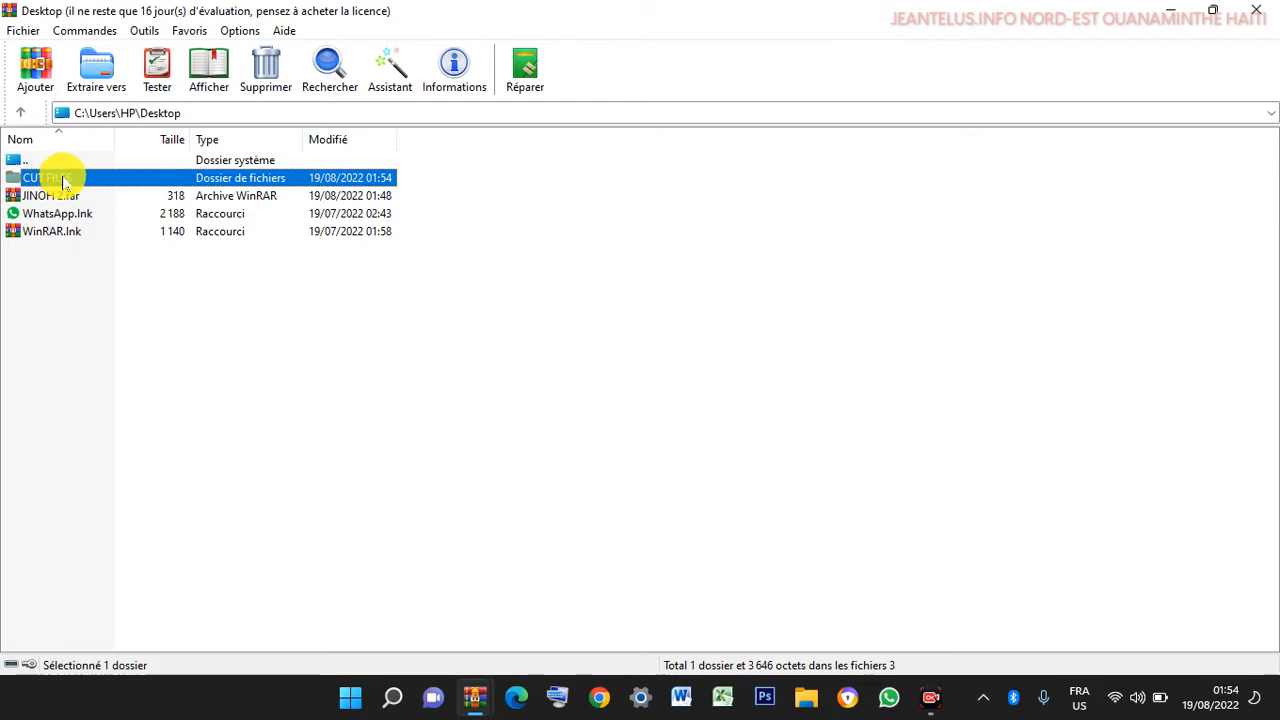
left_click(31, 70)
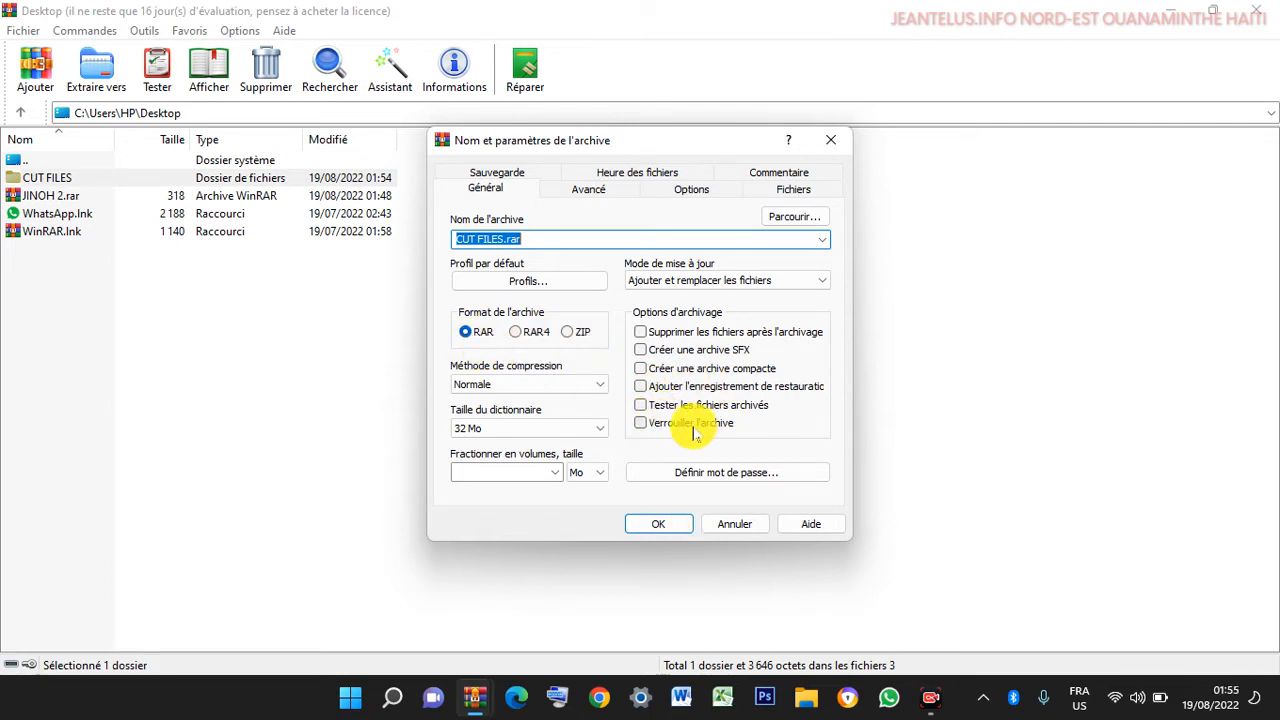
- Enable Verrouiller l'archive, leave Supprimer les fichiers après l'archivage off, and open Définir mot de passe
left_click(662, 428)
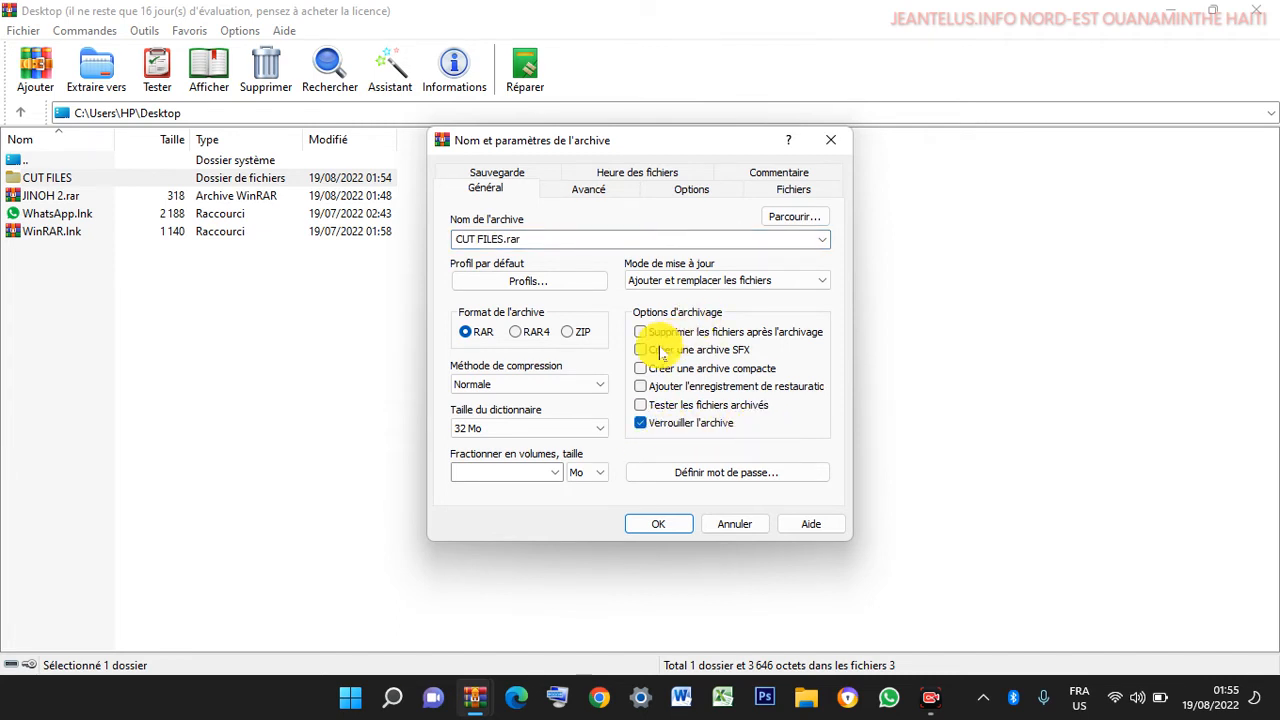
left_click(657, 336)
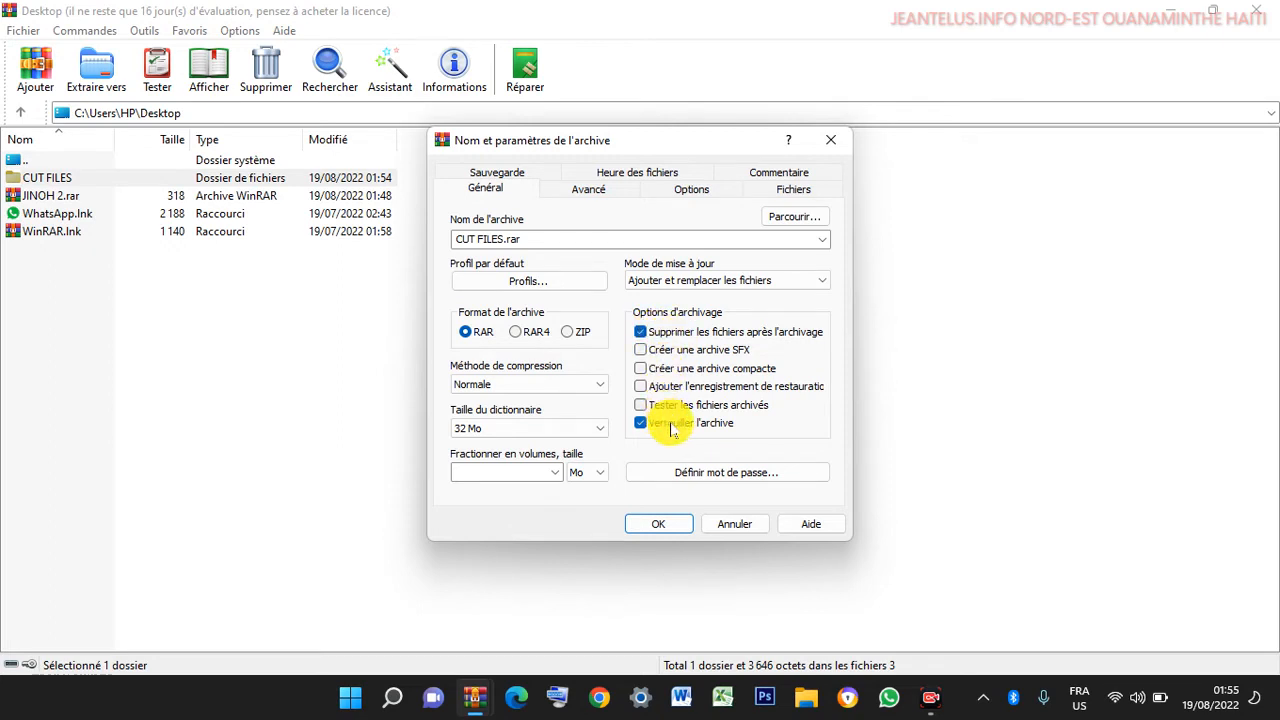
left_click(656, 334)
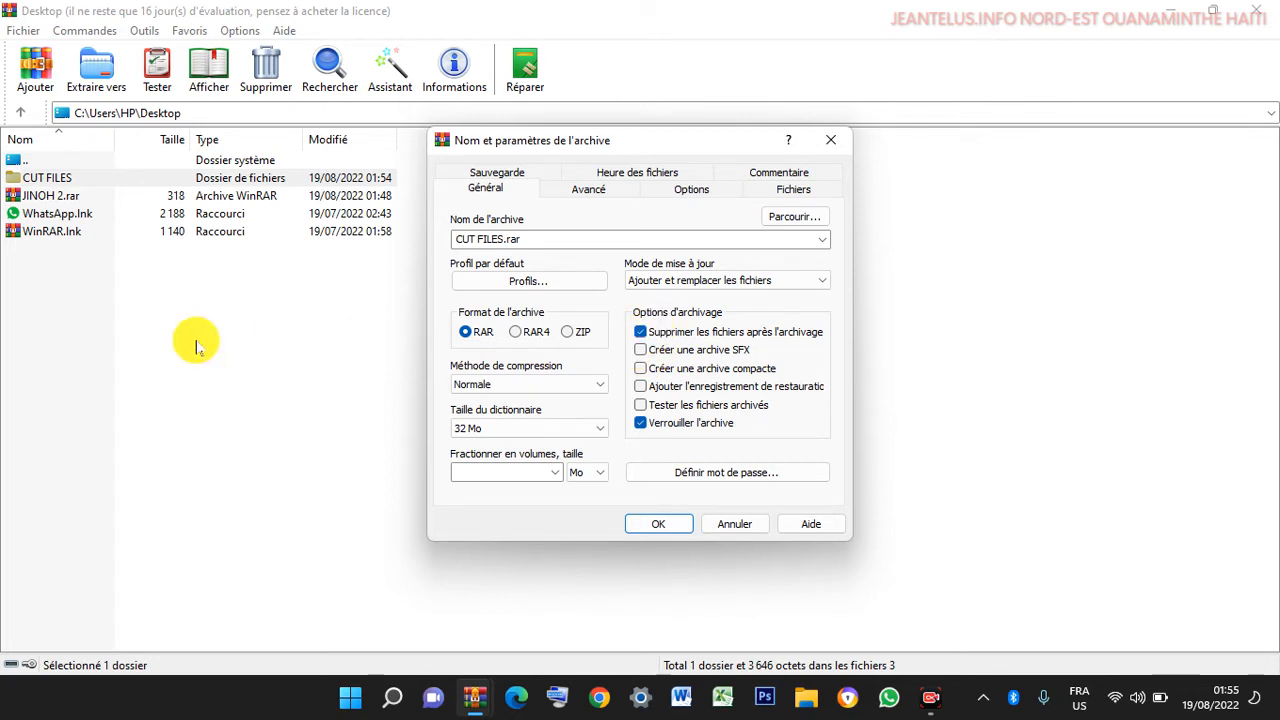
left_click(640, 334)
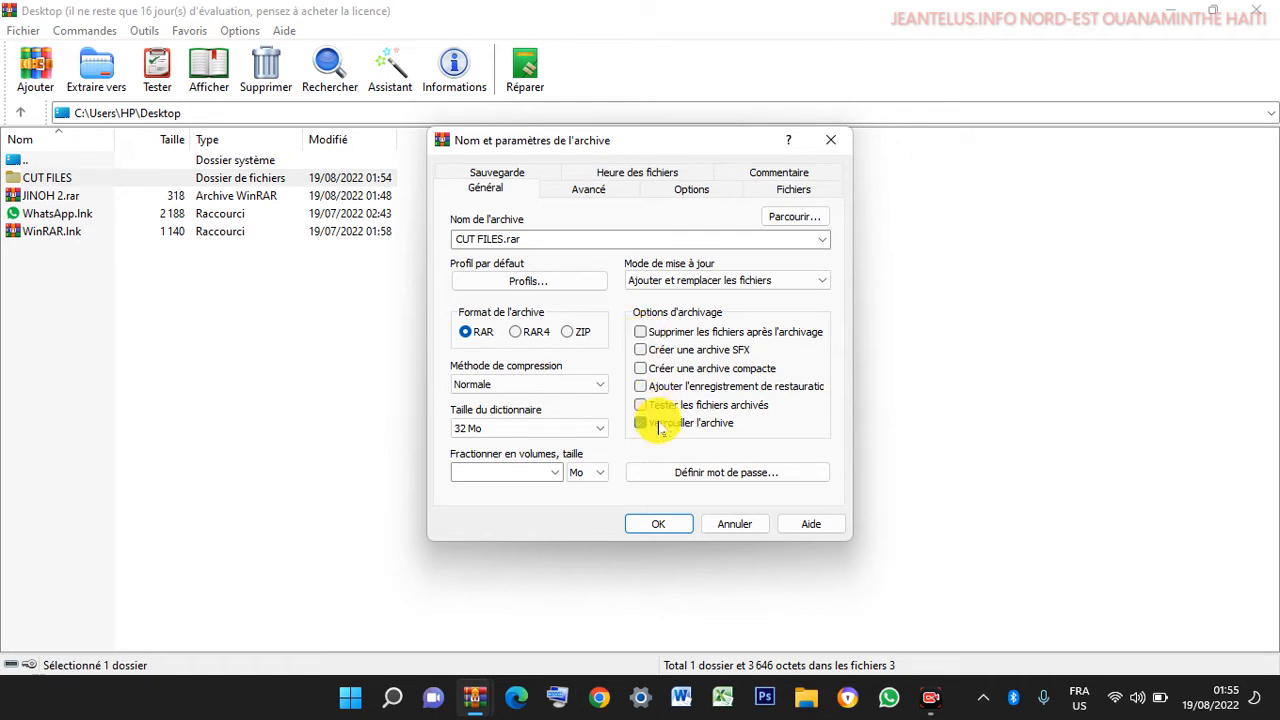
left_click(762, 478)
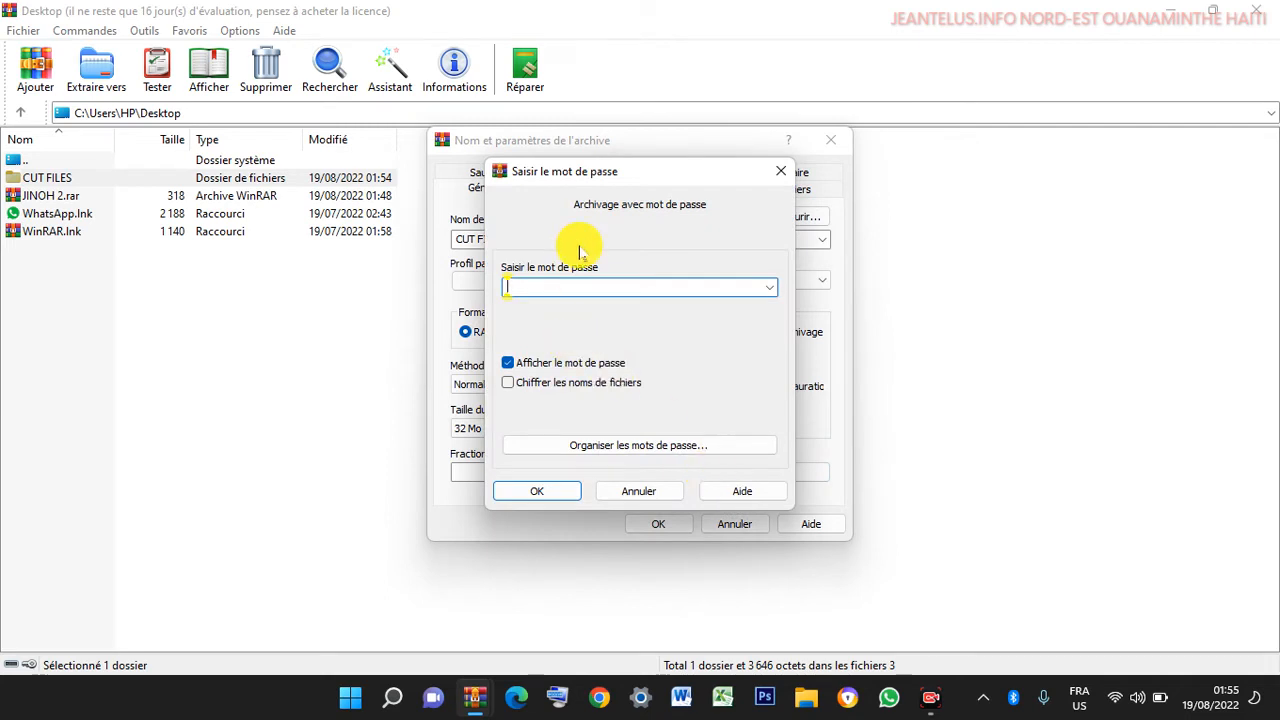
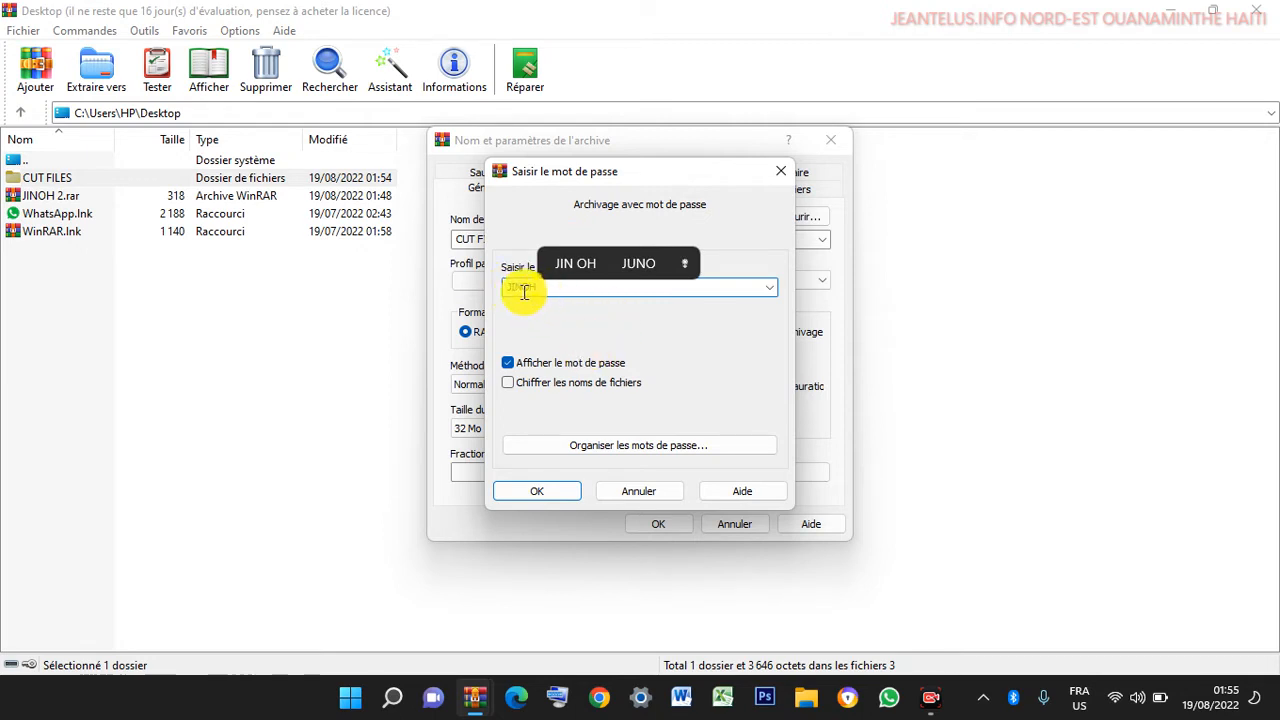
- Enter the archive password, enable Chiffrer les noms de fichiers, and confirm
left_click(508, 363)
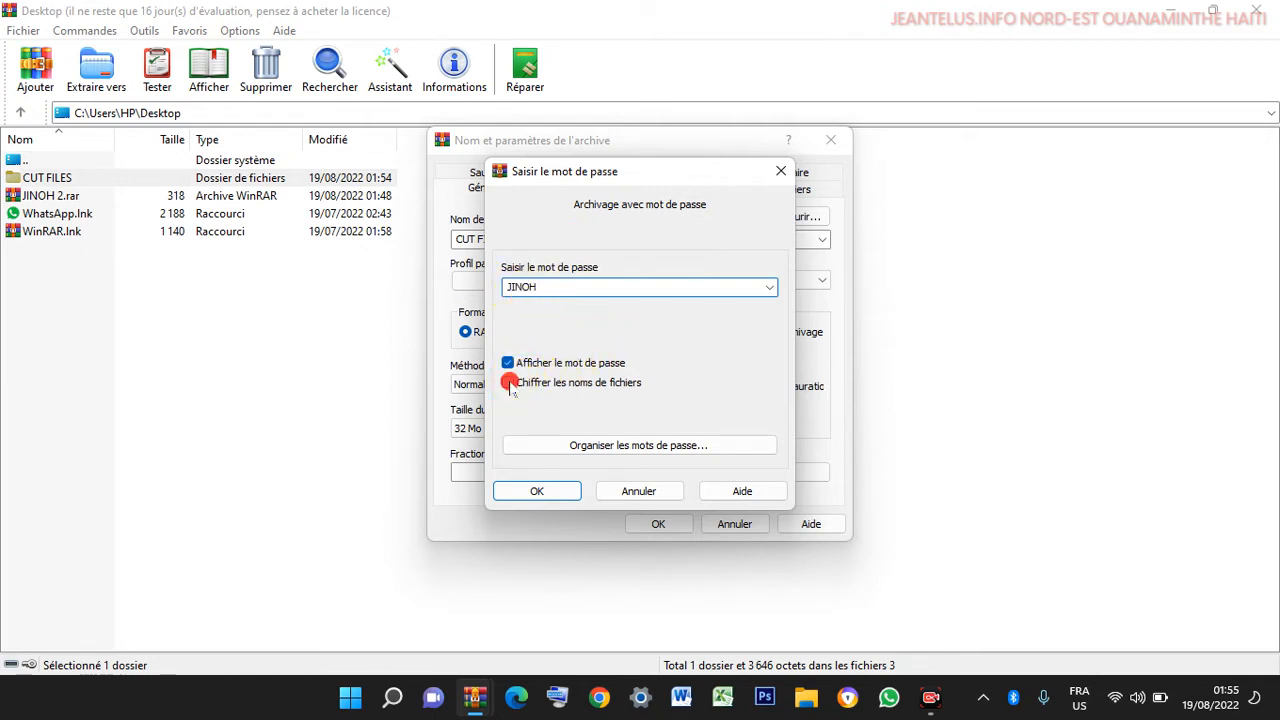
left_click(508, 382)
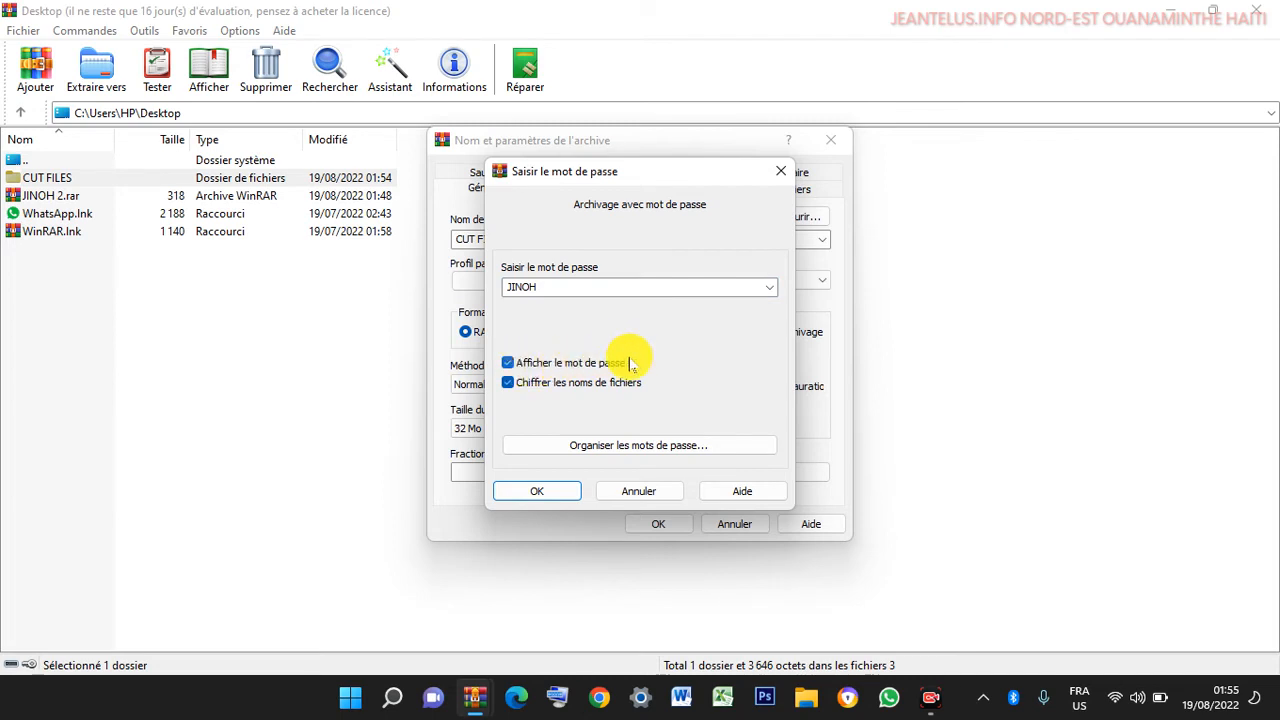
left_click(537, 491)
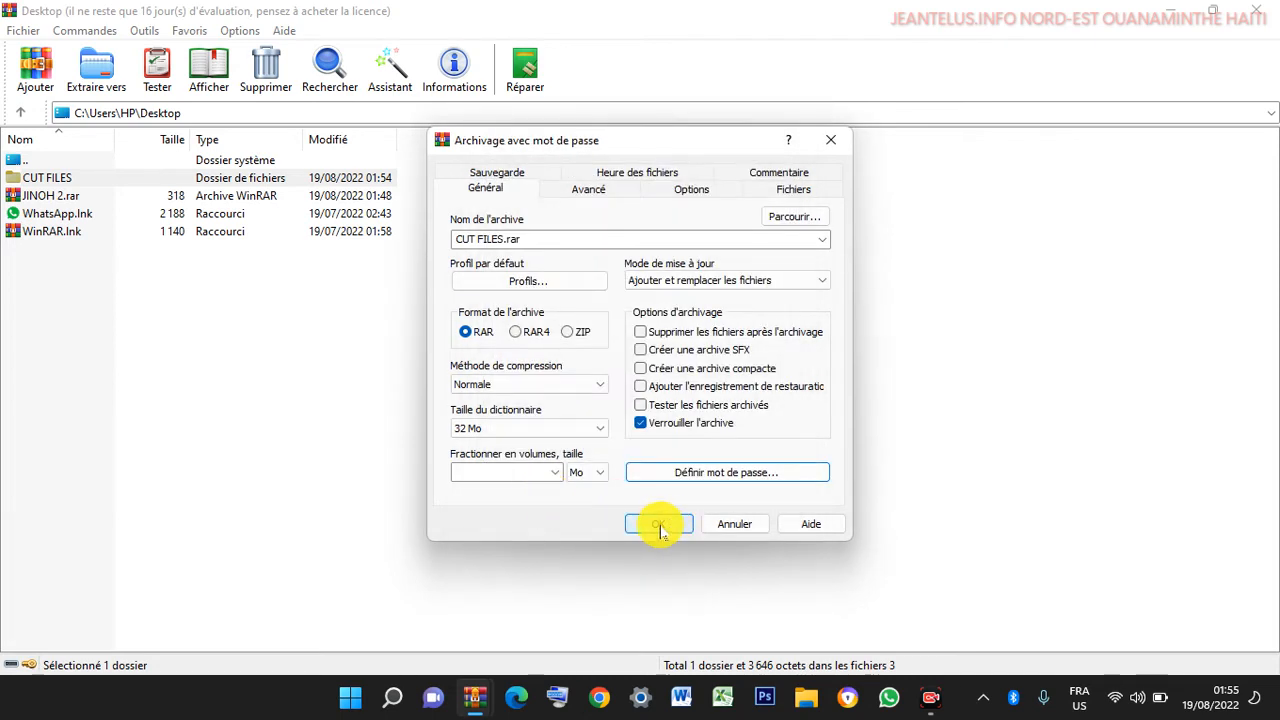
- Start building CUT FILES.rar on the desktop and wait for archiving to finish
left_click(659, 526)
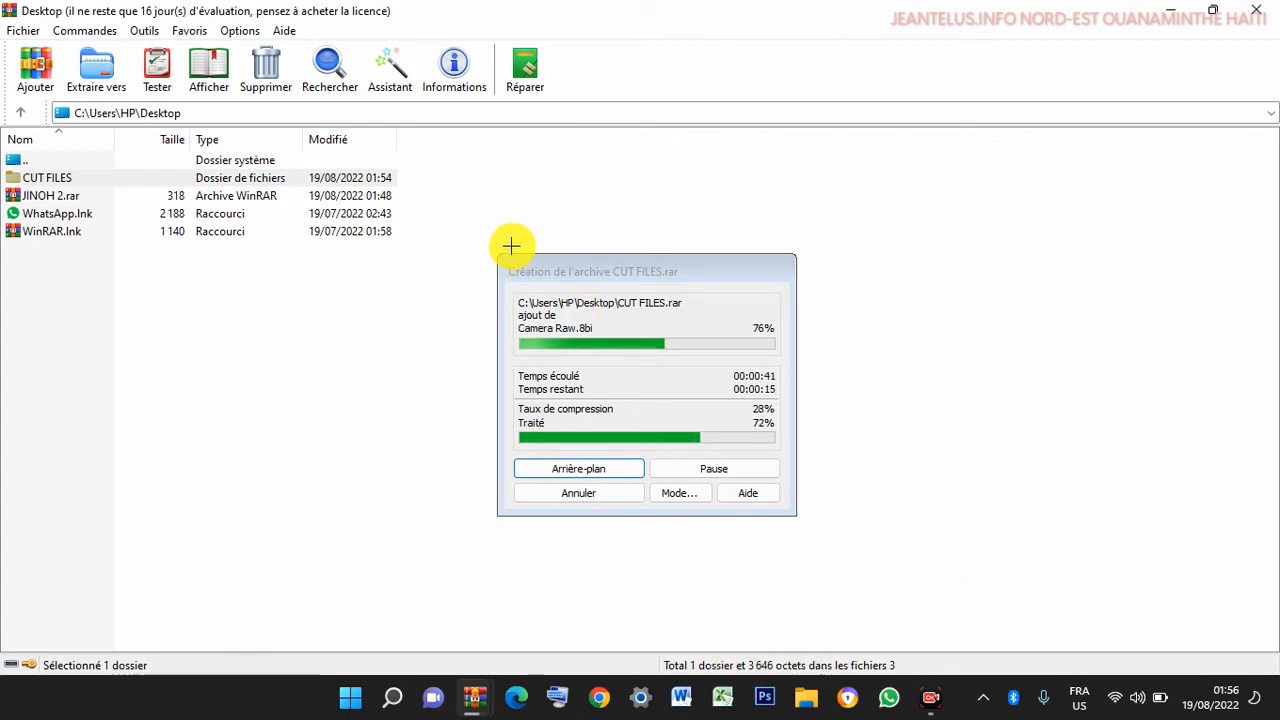
mouse_move(467, 222)
left_mouse_down()
mouse_move(711, 568)
mouse_move(837, 534)
mouse_move(822, 535)
left_mouse_up()
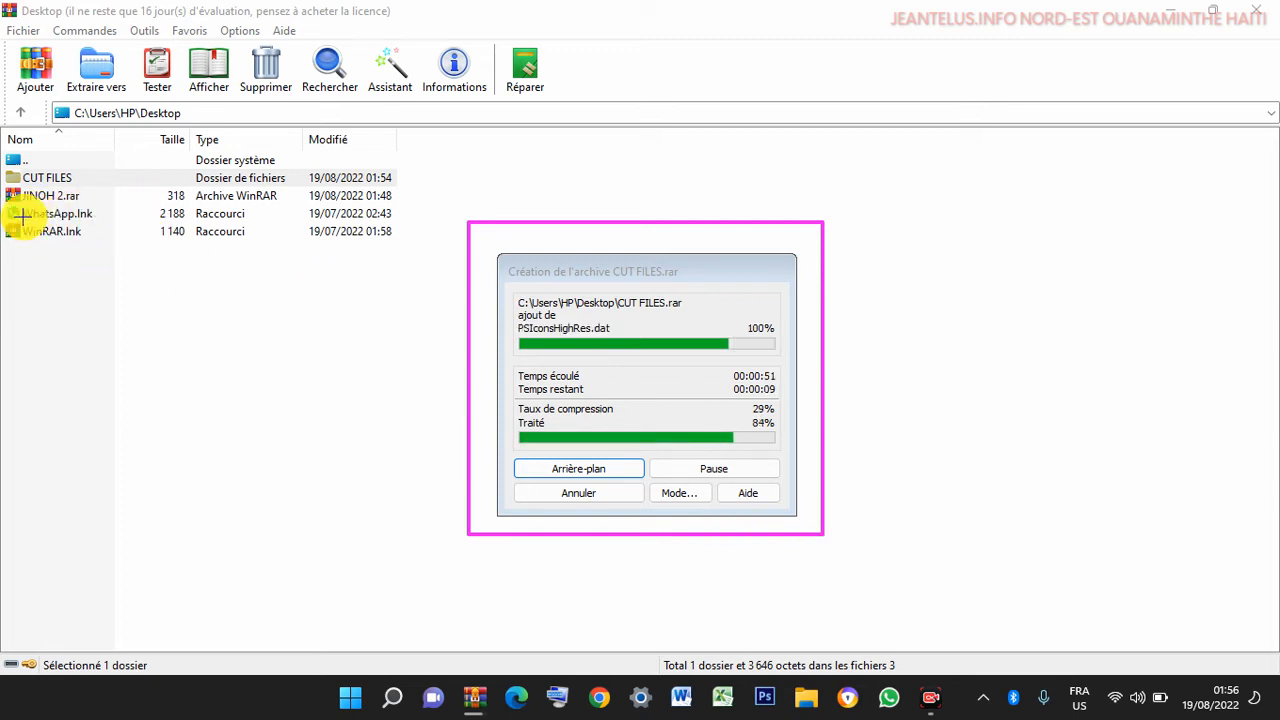
key("Escape")
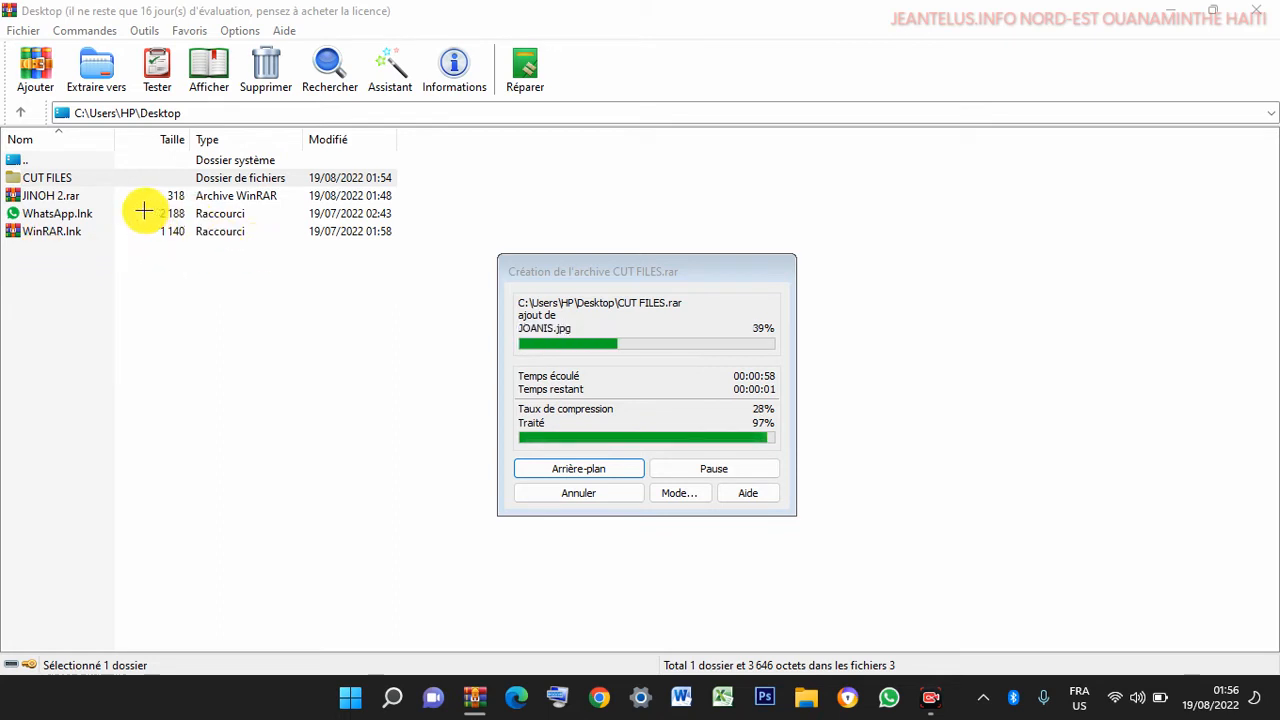
left_click_drag(144, 211, 30, 215)
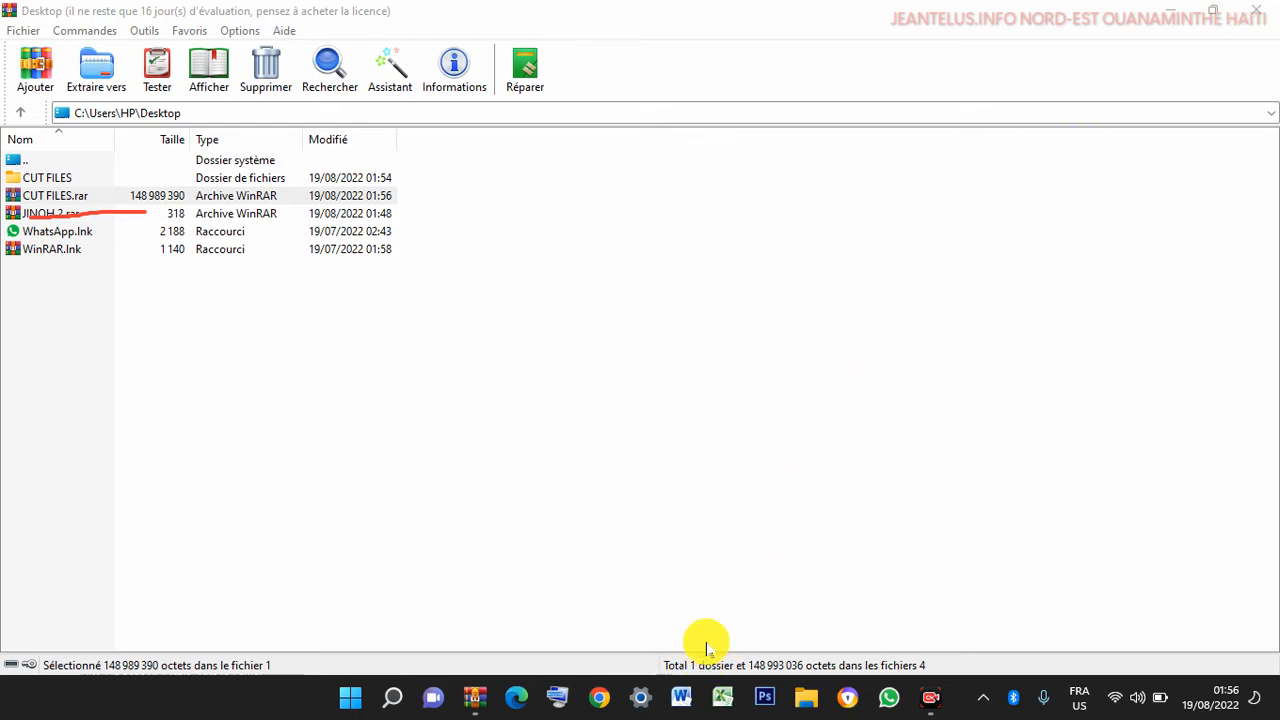
- Close WinRAR, refresh the desktop, and look inside the CUT FILES folder
left_click(1257, 18)
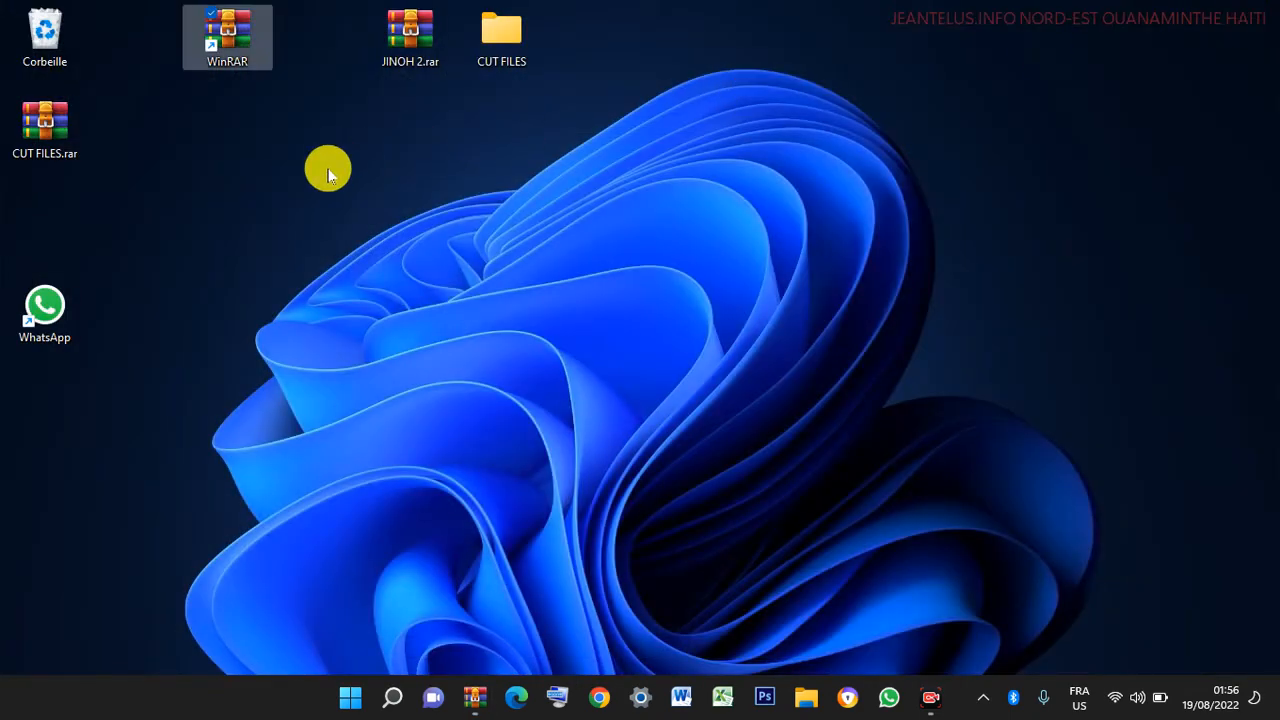
right_click(332, 170)
left_click(371, 249)
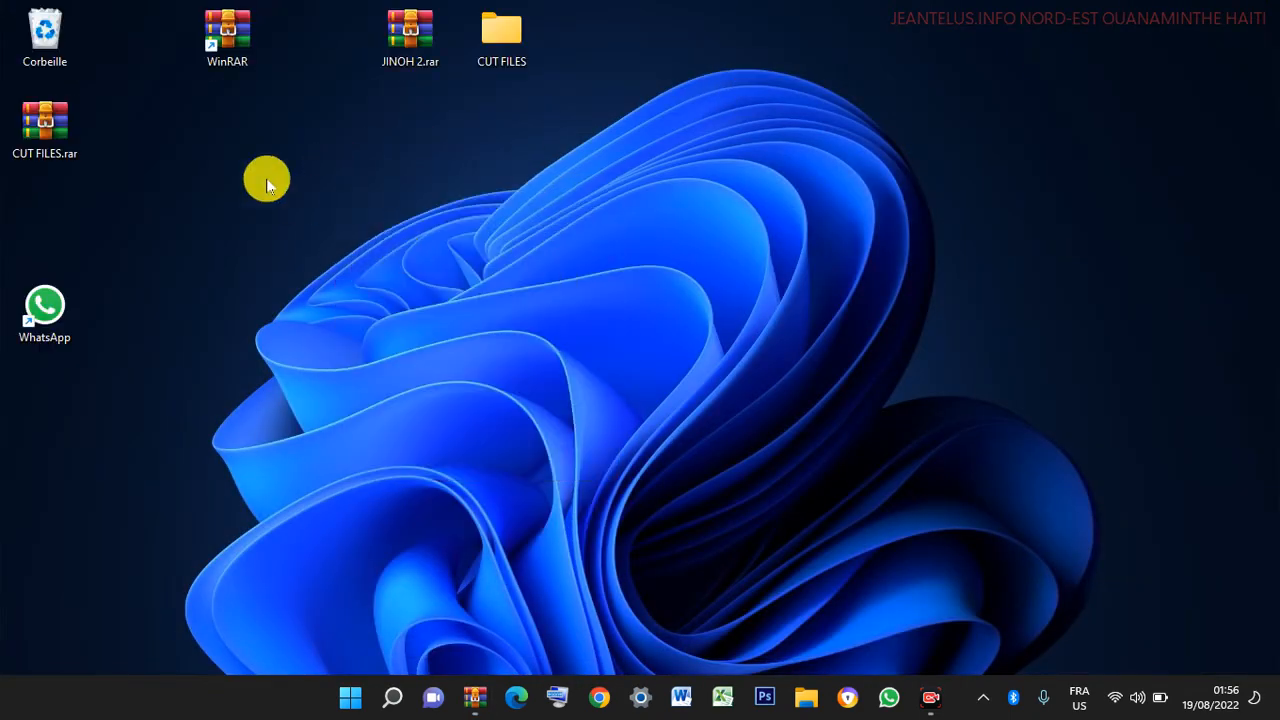
left_click_drag(501, 40, 162, 152)
right_click(147, 118)
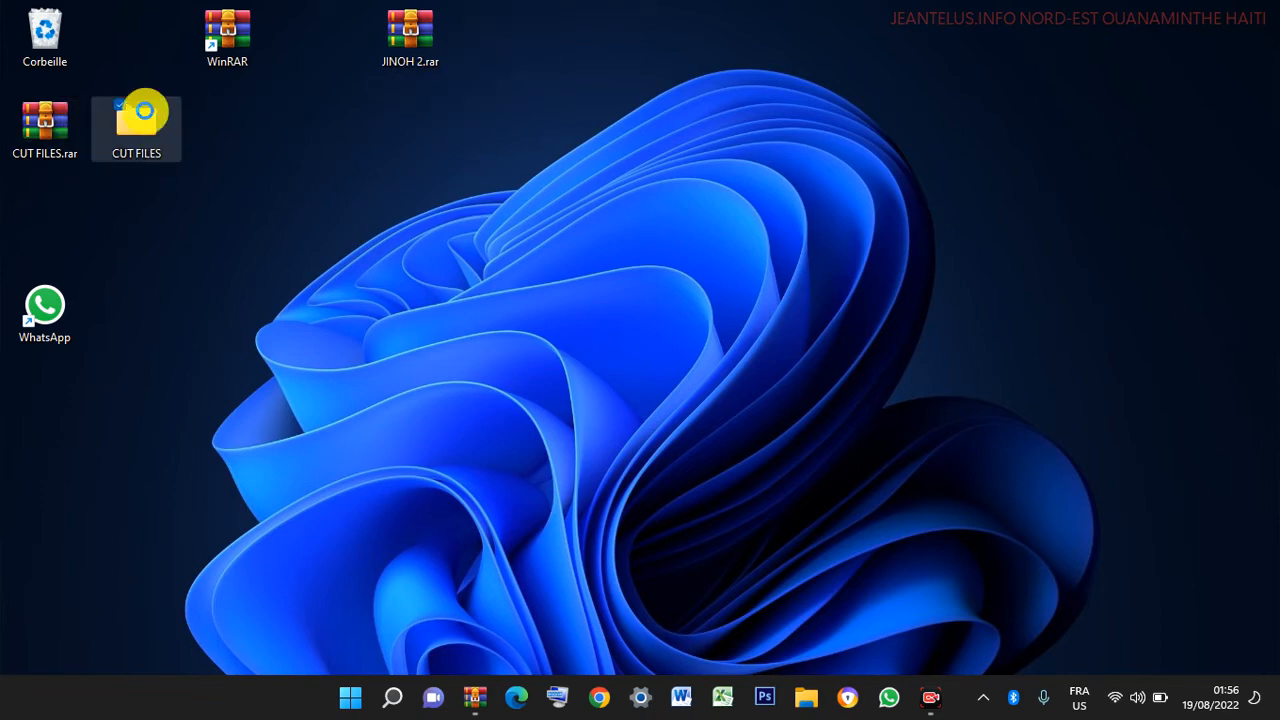
double_click(145, 118)
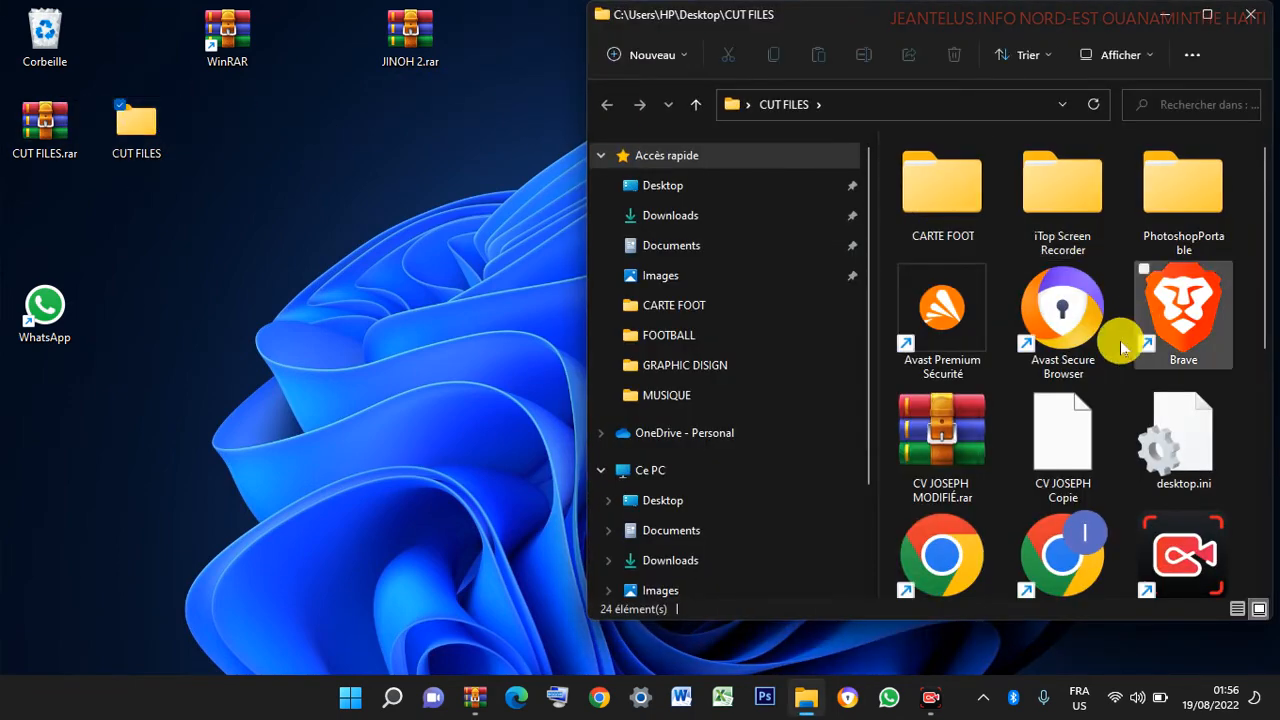
left_click(1250, 14)
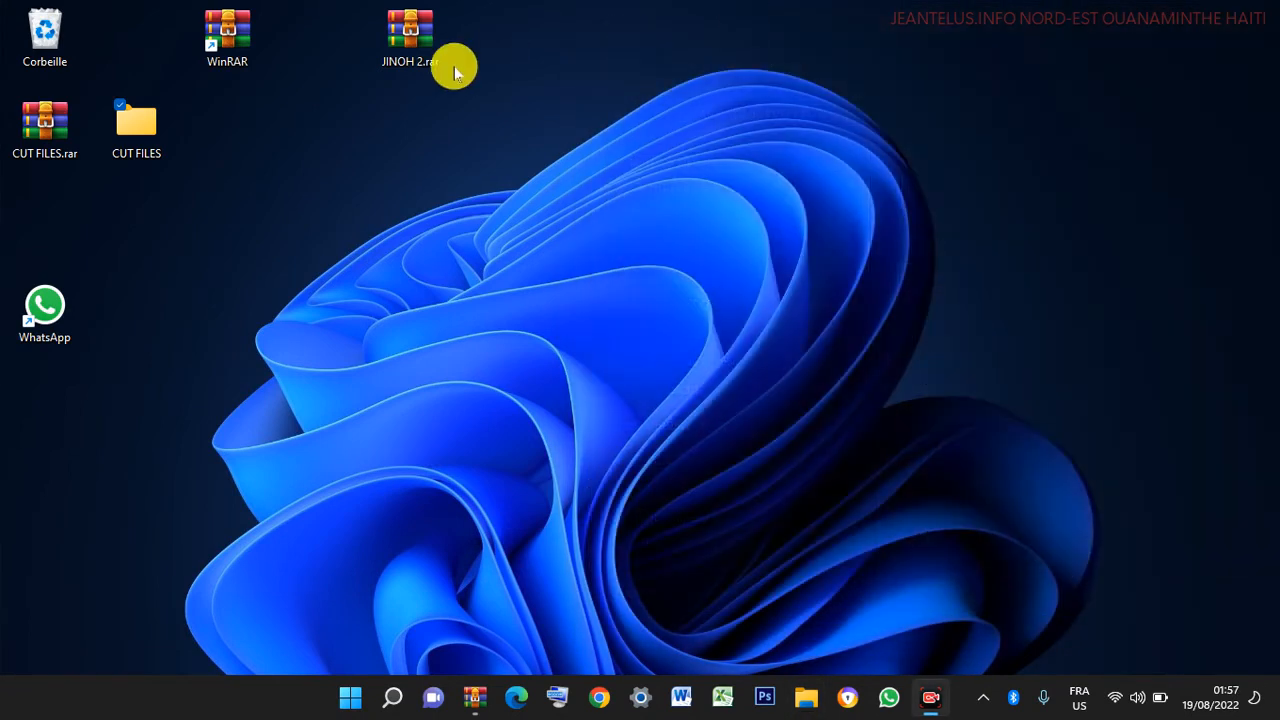
- Rearrange CUT FILES and CUT FILES.rar on the desktop, then delete the CUT FILES folder
left_click_drag(150, 120, 769, 55)
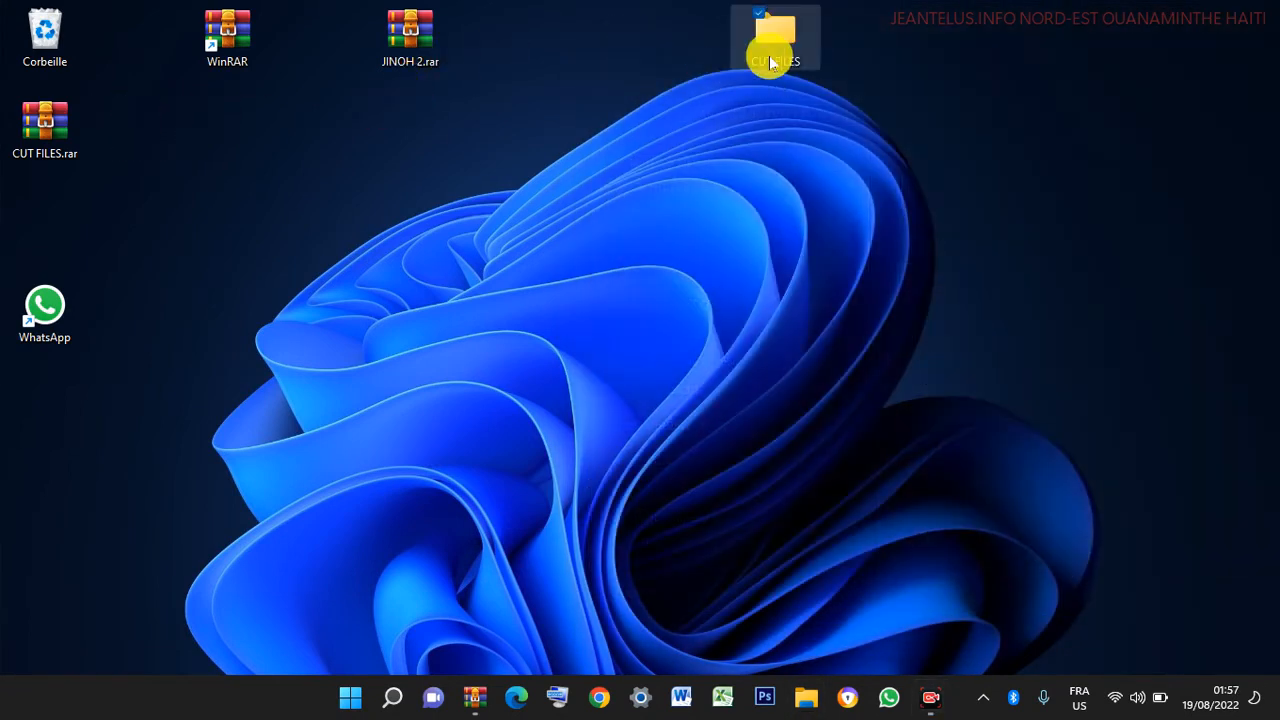
left_click_drag(50, 123, 598, 125)
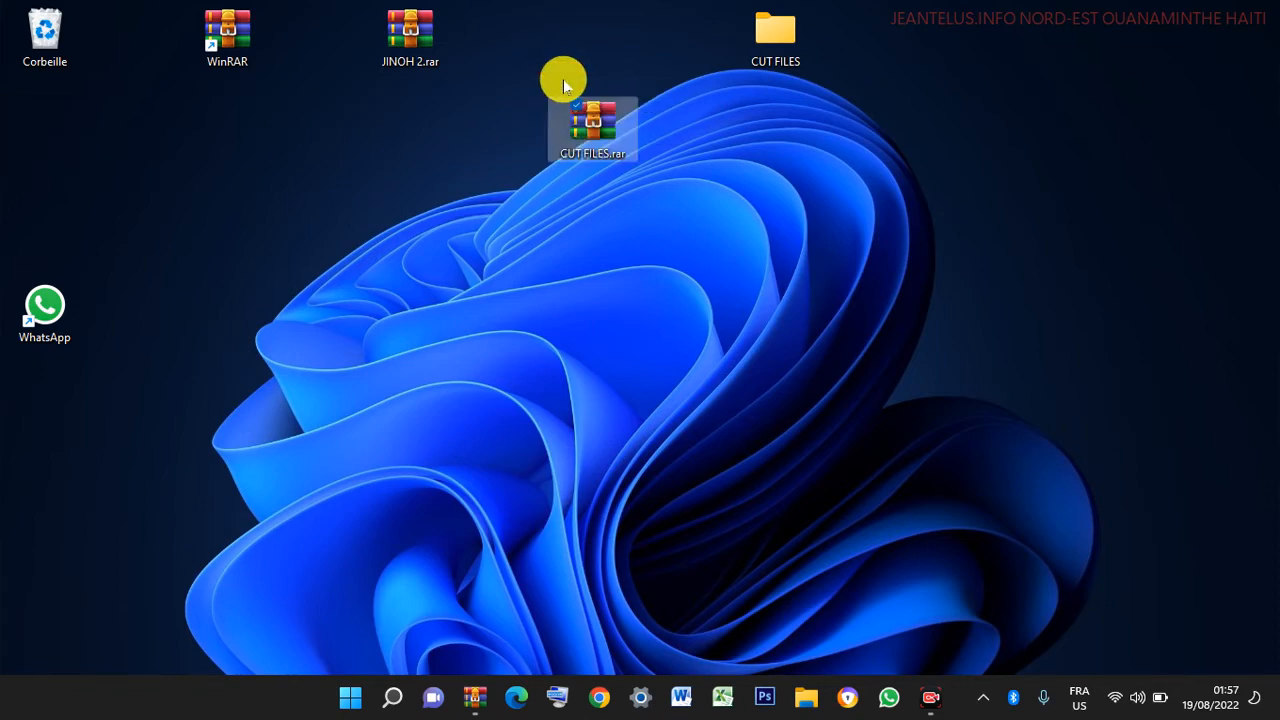
left_click_drag(781, 33, 423, 185)
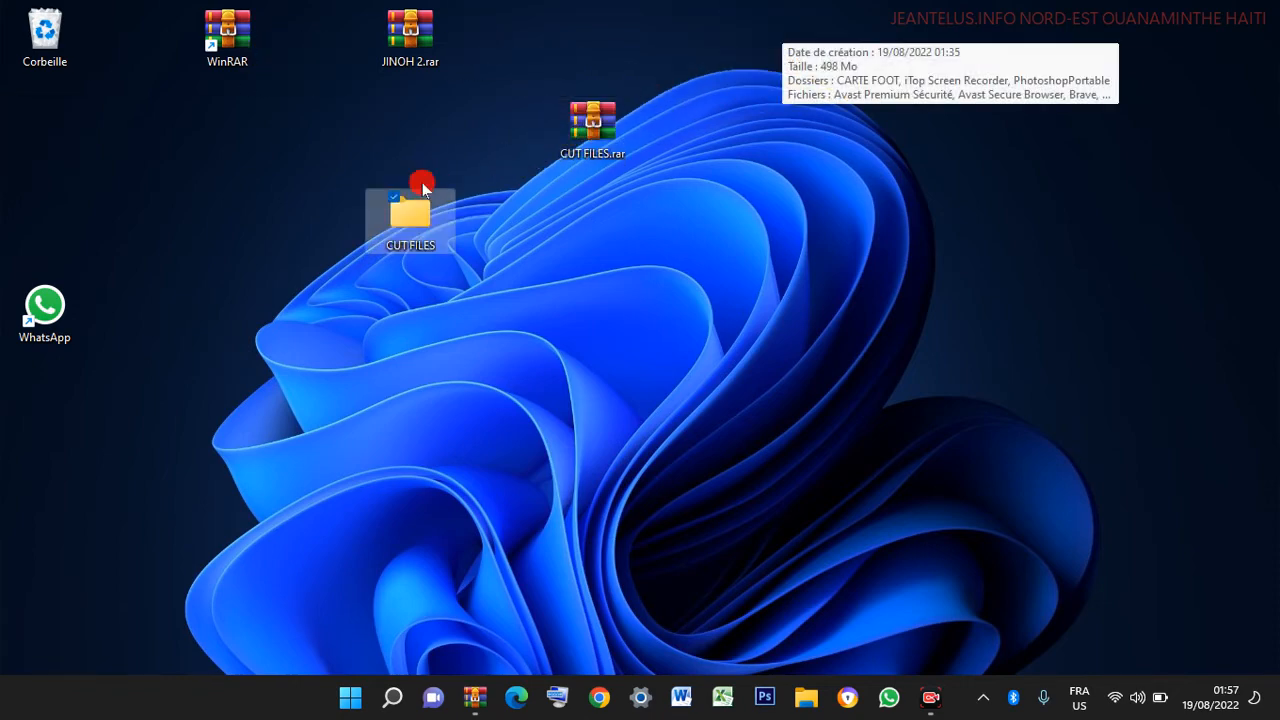
right_click(424, 184)
left_click(408, 225)
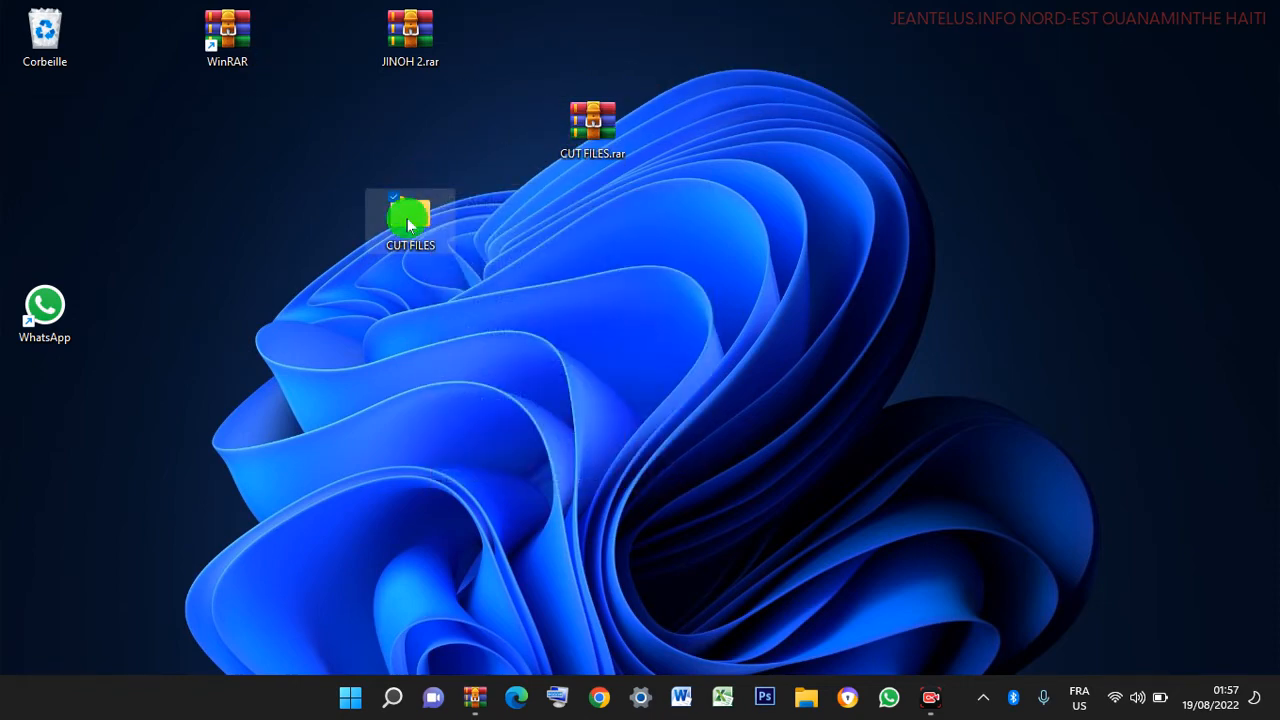
right_click(408, 225)
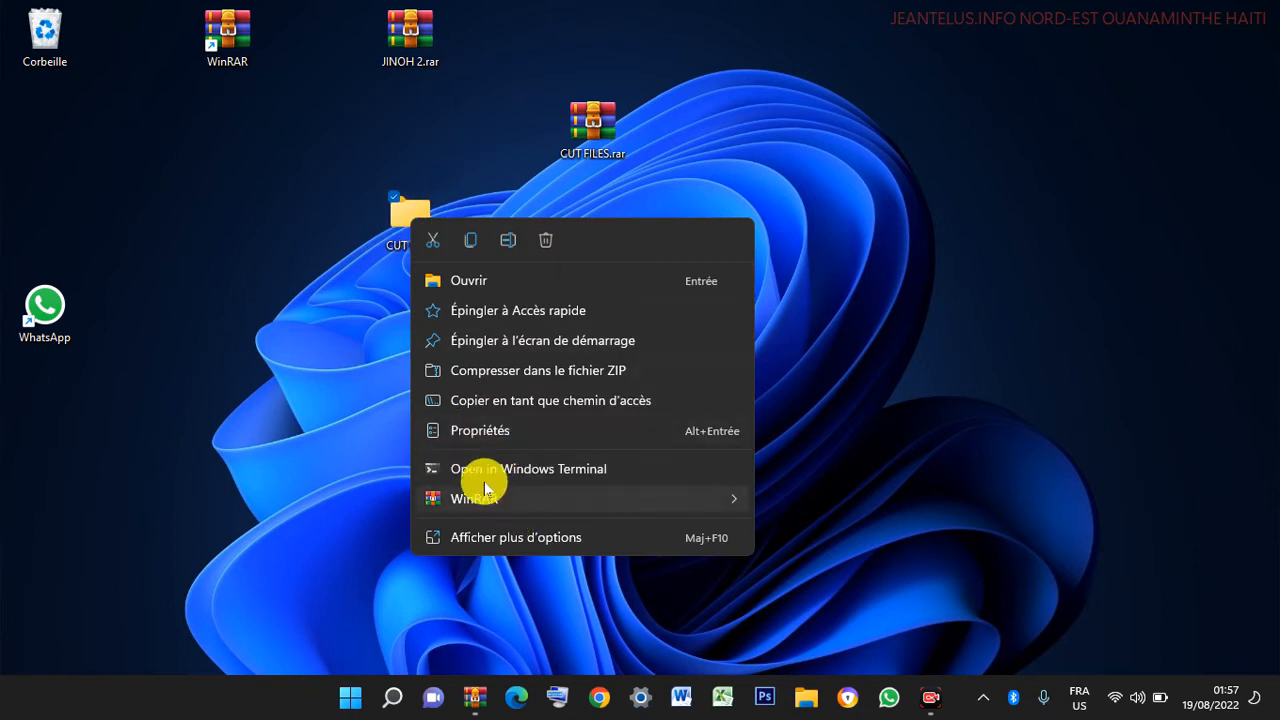
left_click(547, 240)
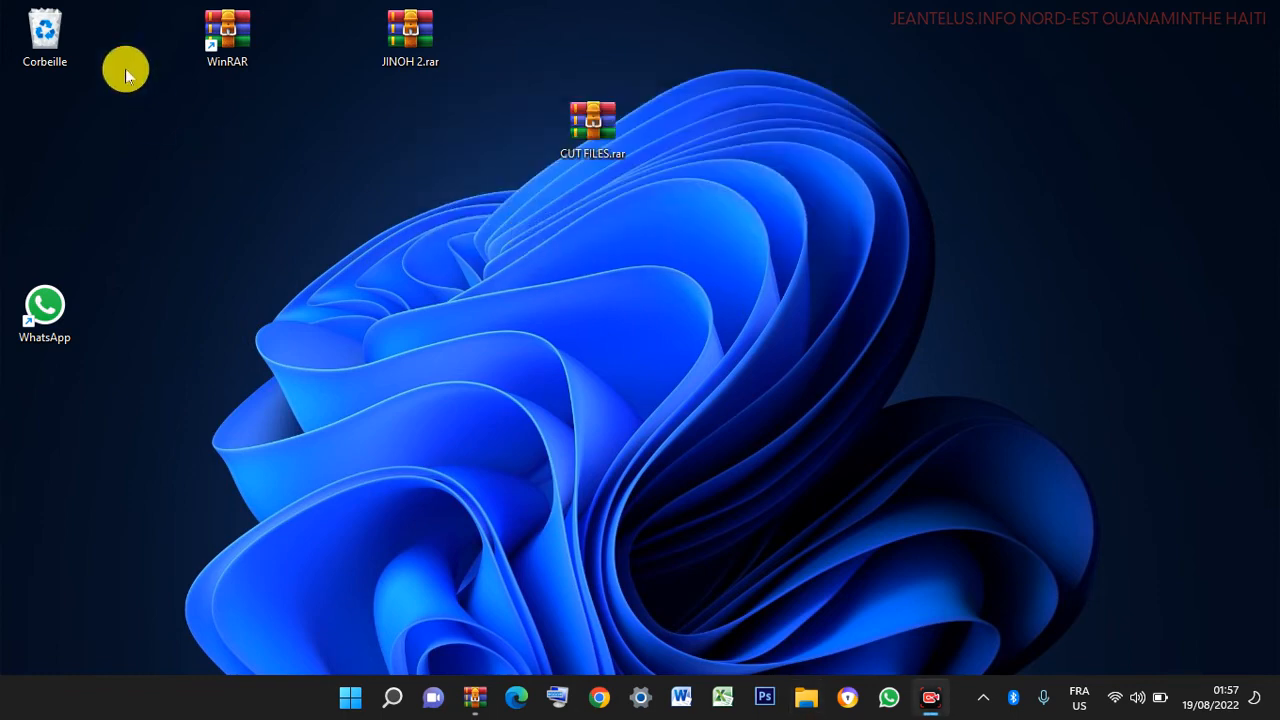
- Permanently empty the Corbeille and put CUT FILES.rar back below the WinRAR shortcut
right_click(51, 36)
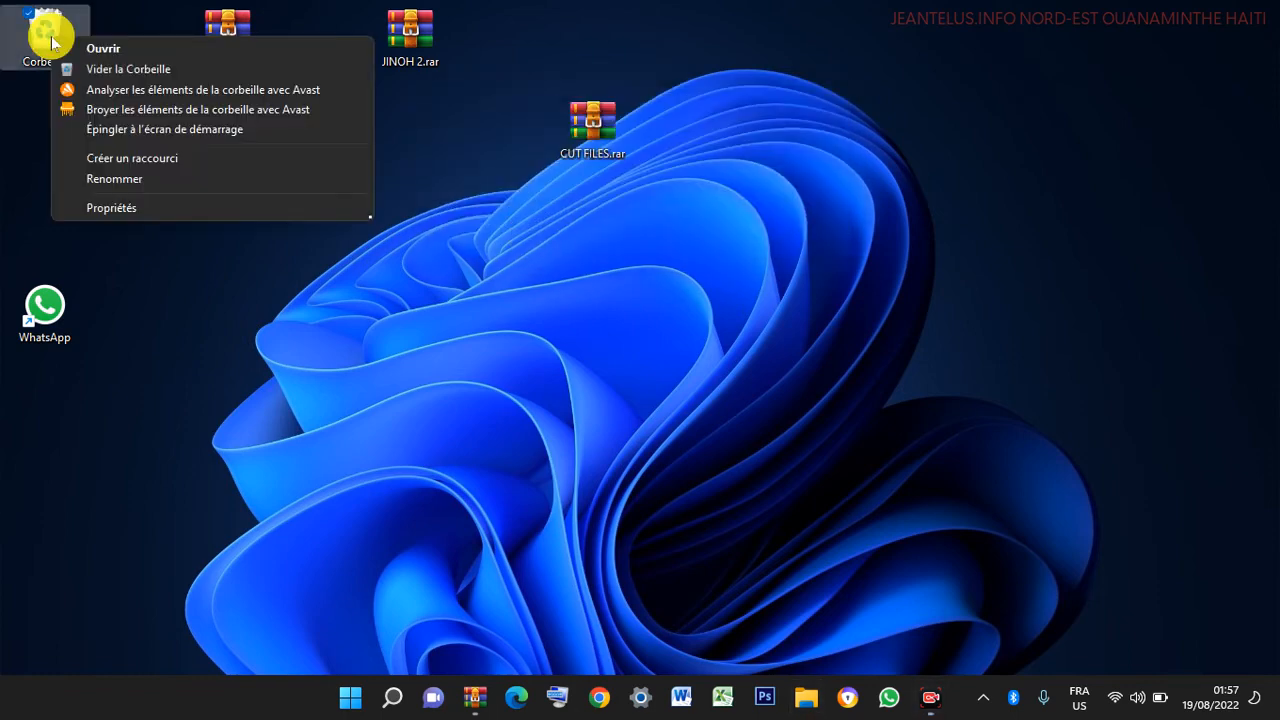
left_click(115, 65)
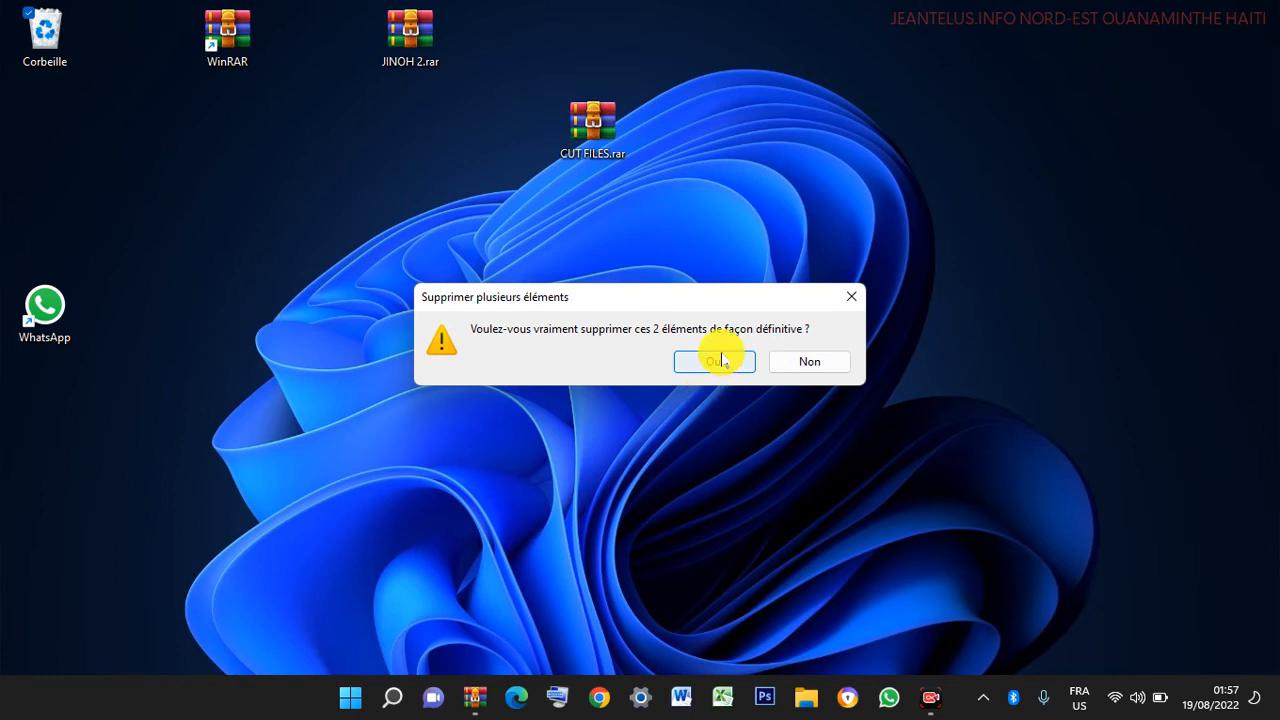
left_click(718, 361)
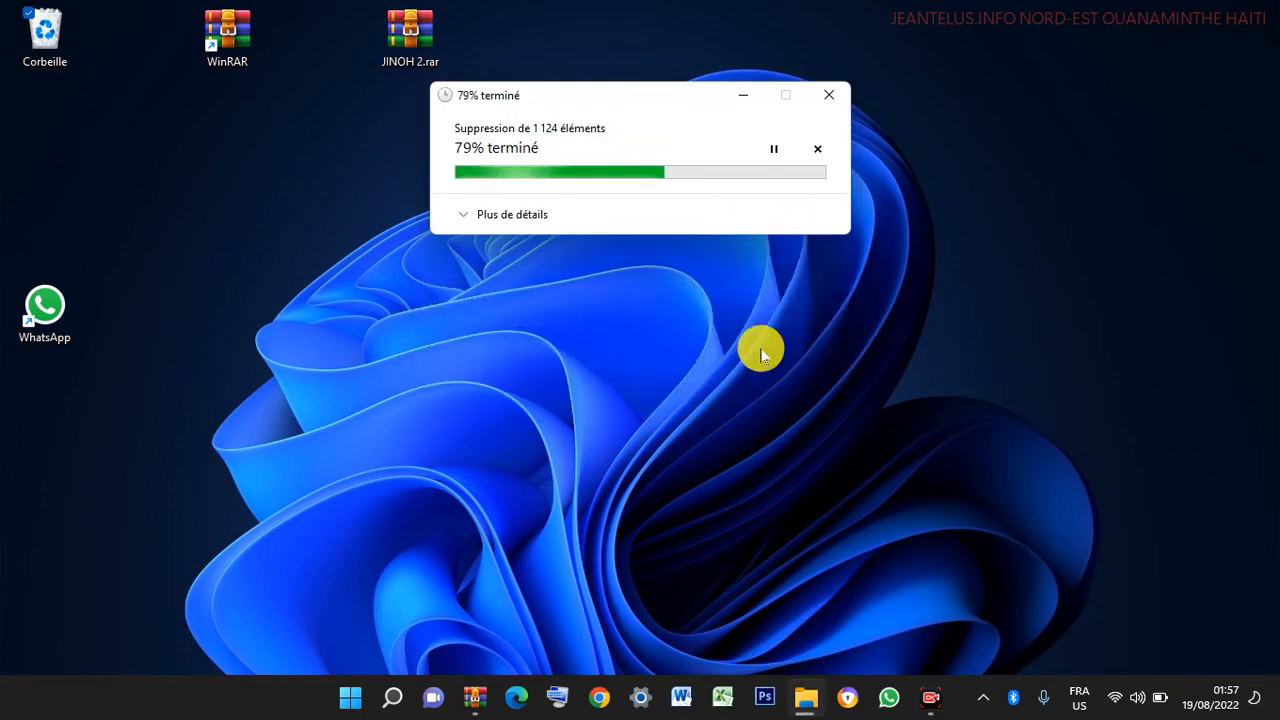
left_click_drag(606, 114, 116, 137)
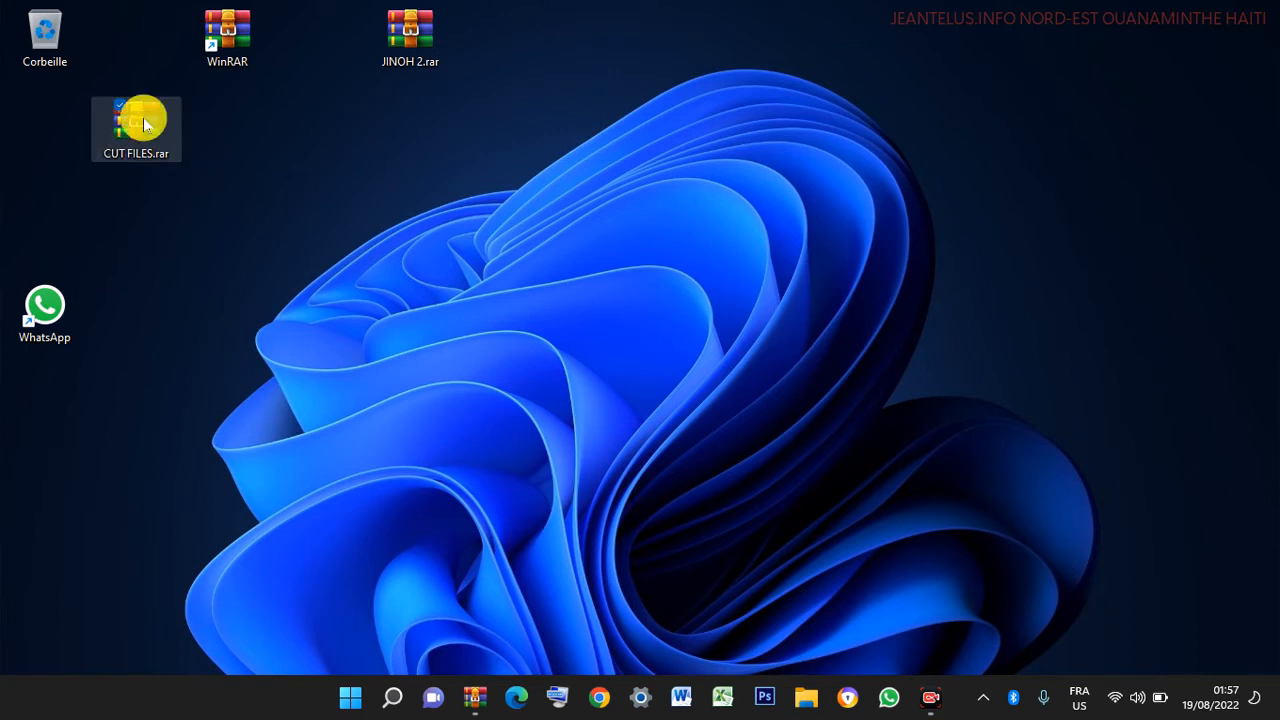
- Open CUT FILES.rar with its password and browse its CUT FILES folder (3 folders, 21 files)
double_click(144, 124)
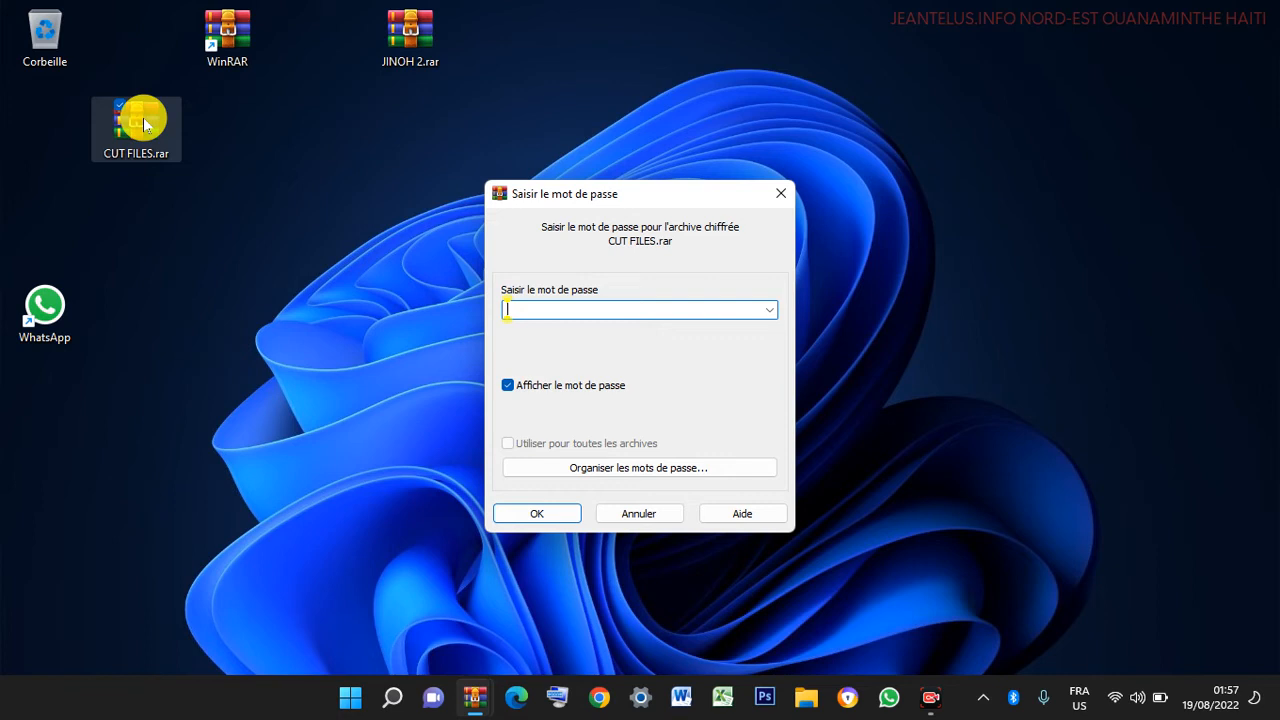
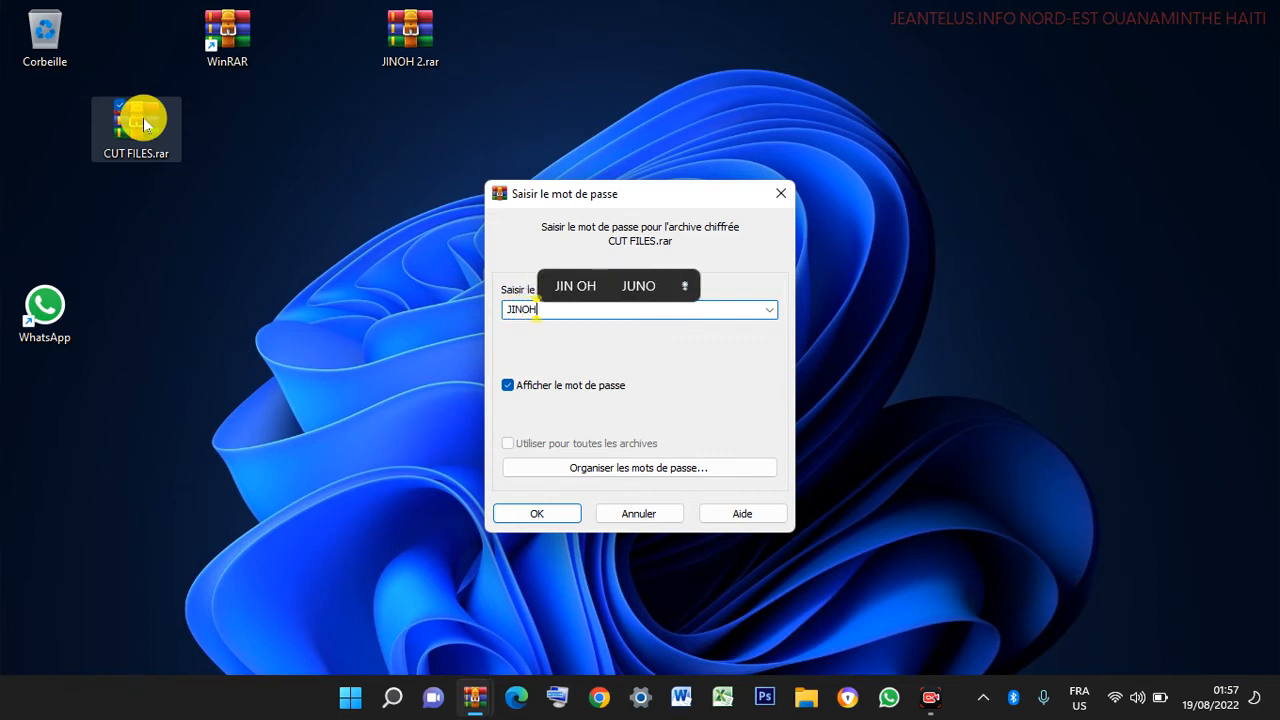
left_click(549, 515)
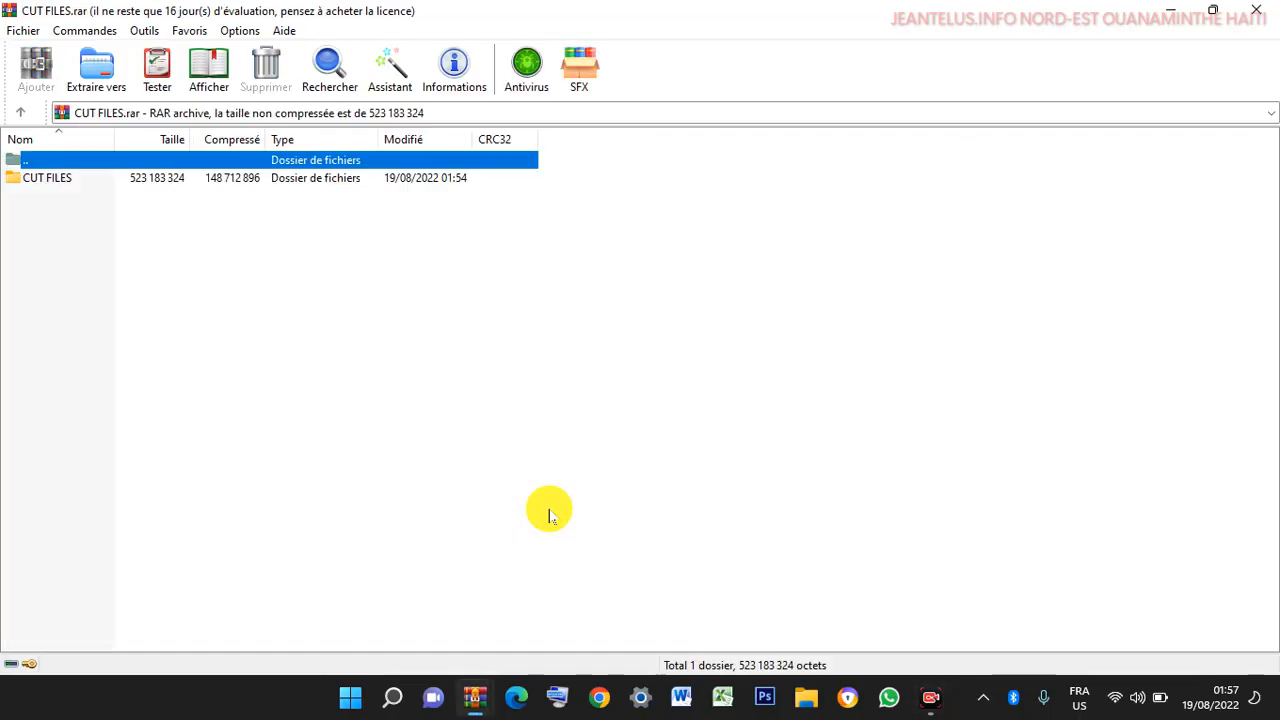
double_click(30, 180)
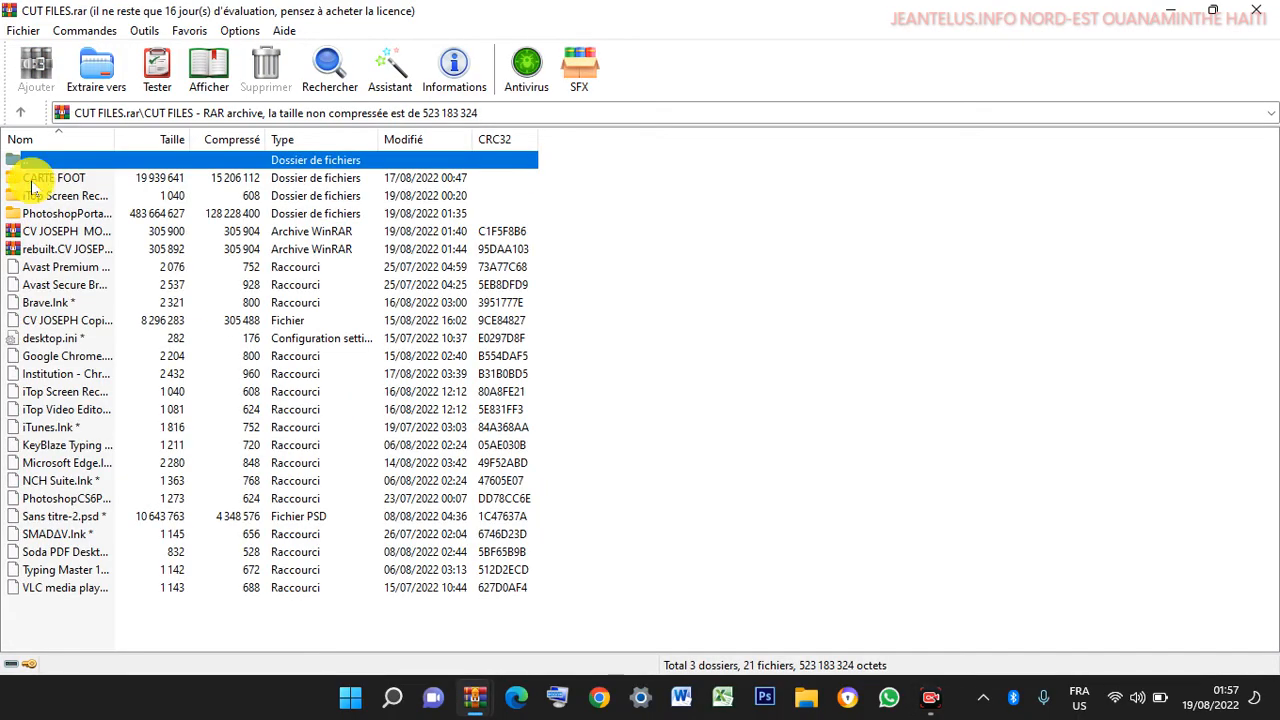
- Extract CUT FILES.rar in place with WinRAR > Extraire ici, supplying its password
left_click(1256, 10)
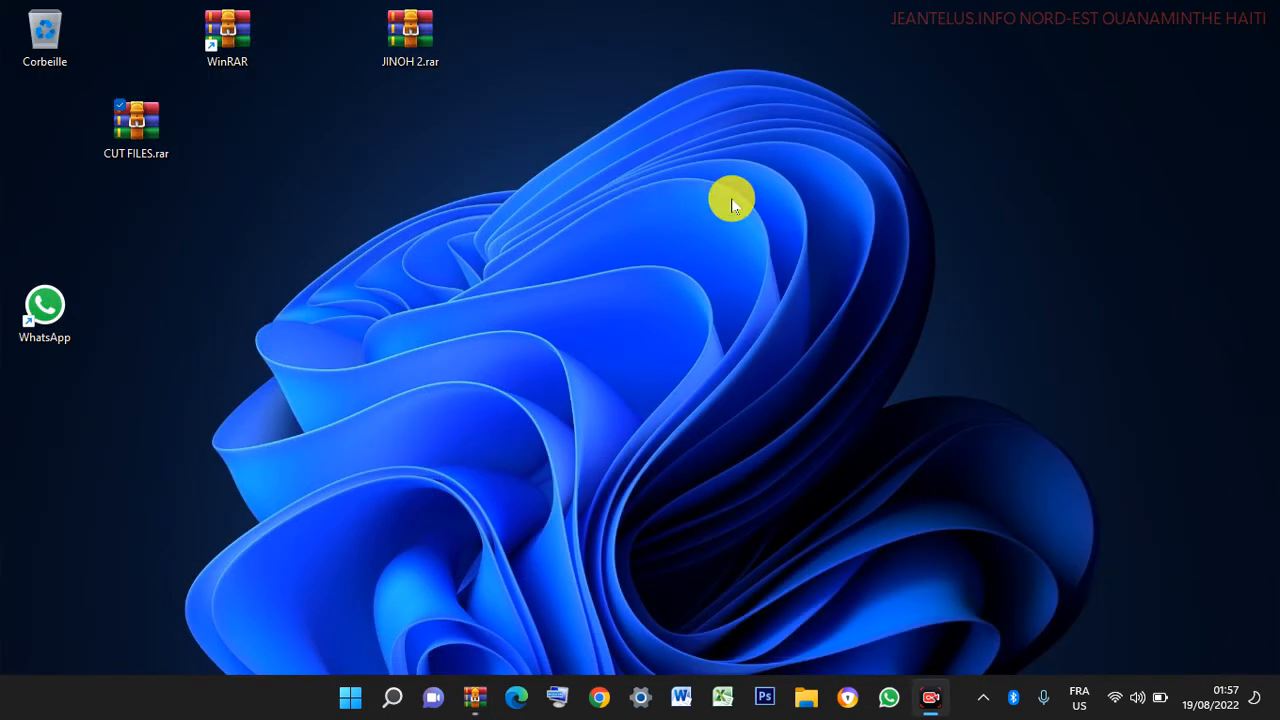
left_click_drag(138, 118, 597, 50)
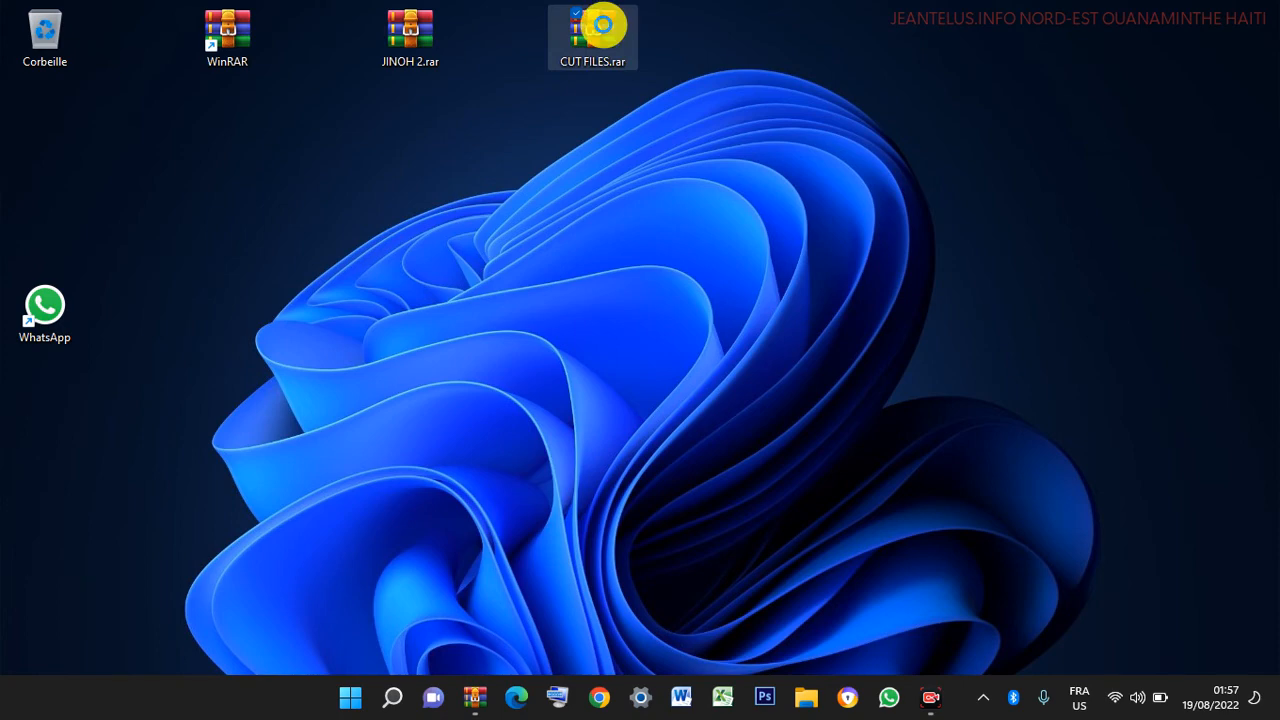
right_click(603, 25)
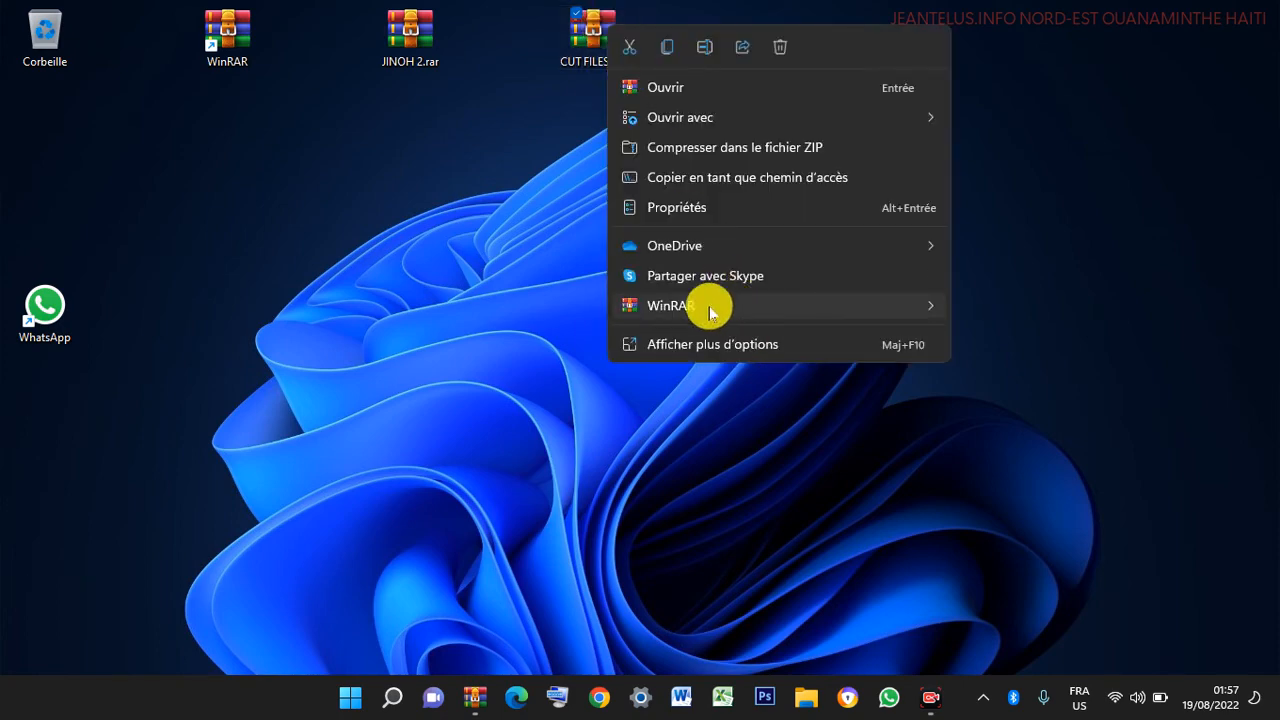
mouse_move(766, 305)
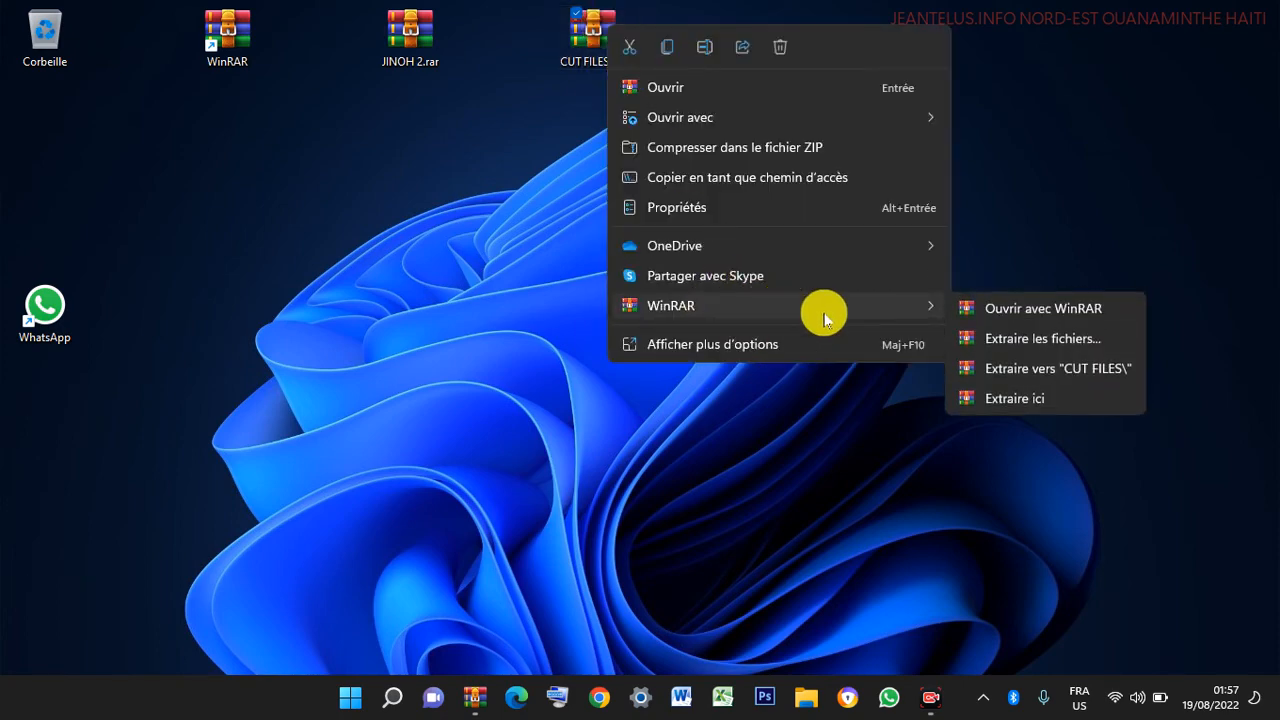
left_click(995, 399)
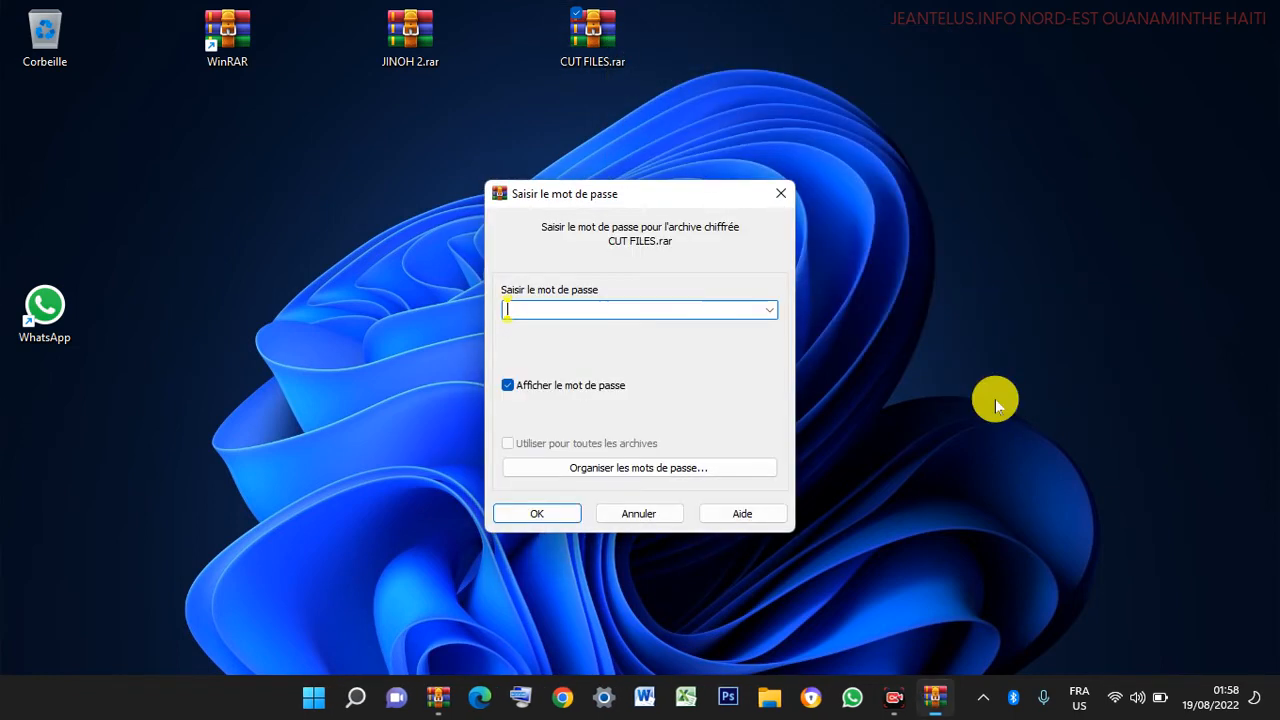
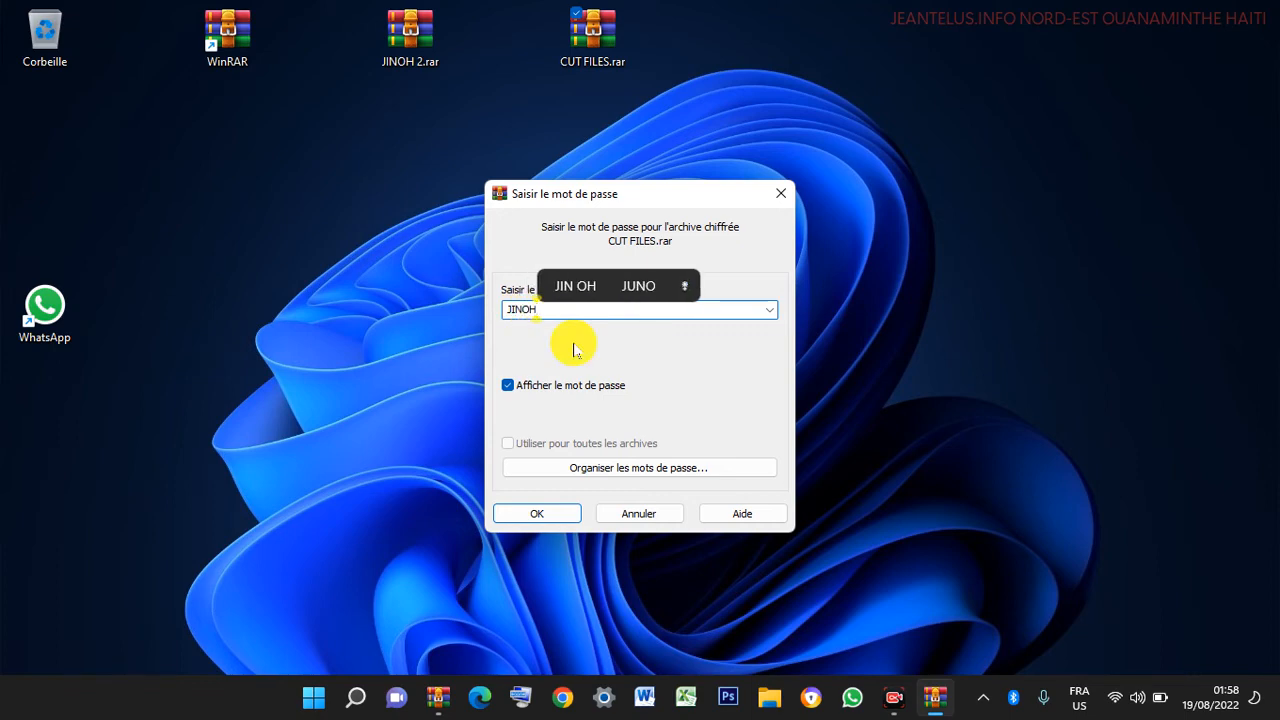
left_click(537, 514)
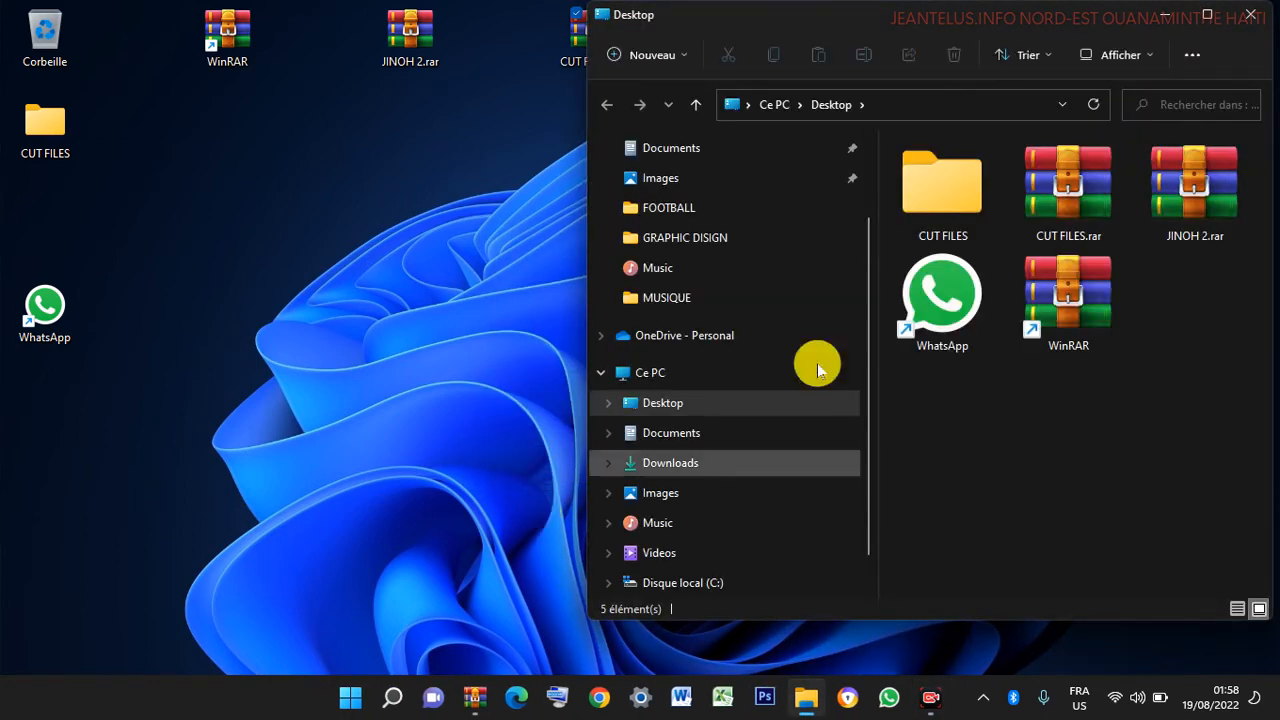
- Check the restored CUT FILES folder's 24 items and park the folder at the desktop's left
left_click(1208, 14)
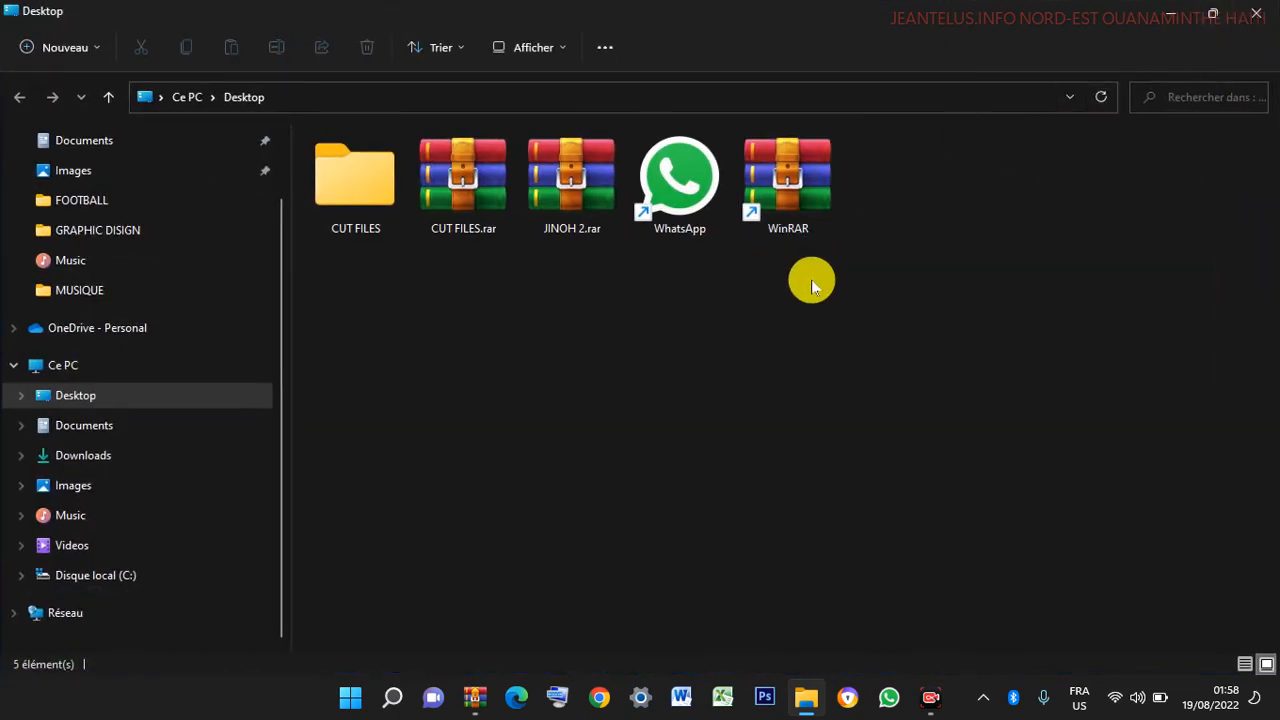
left_click(357, 190)
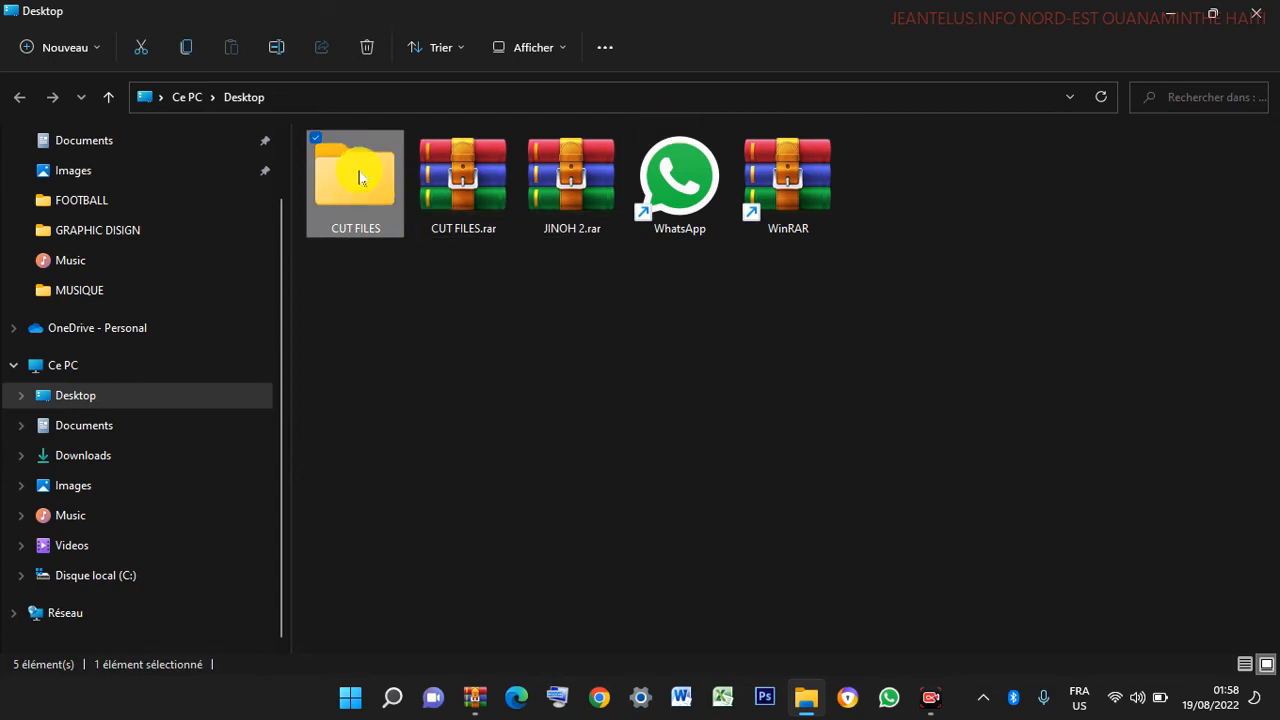
left_click(1255, 14)
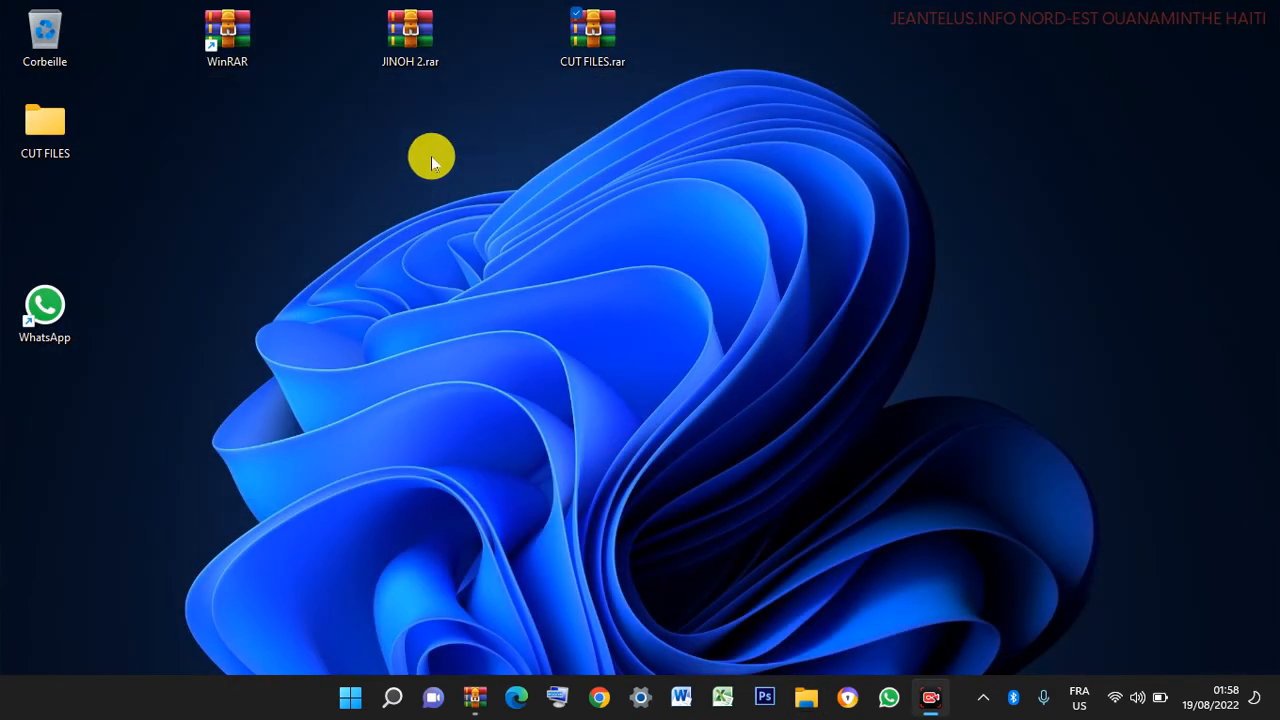
left_click_drag(57, 120, 959, 34)
double_click(957, 30)
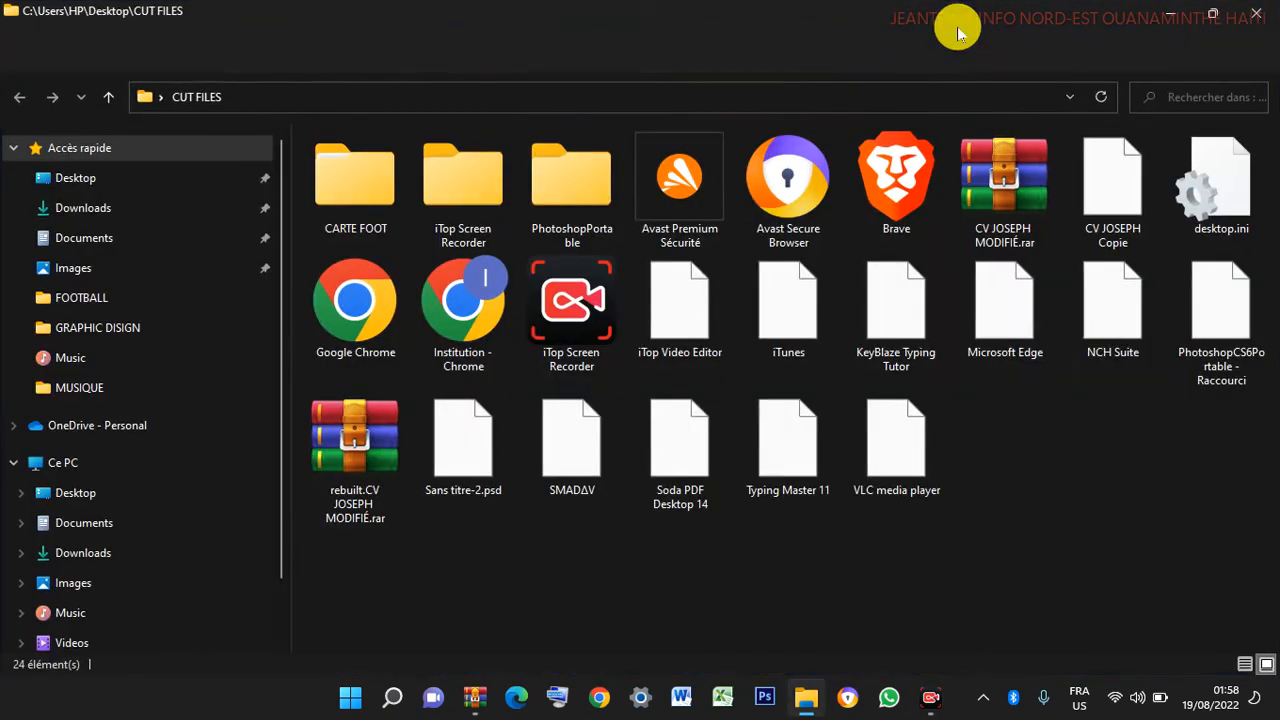
left_click(1268, 8)
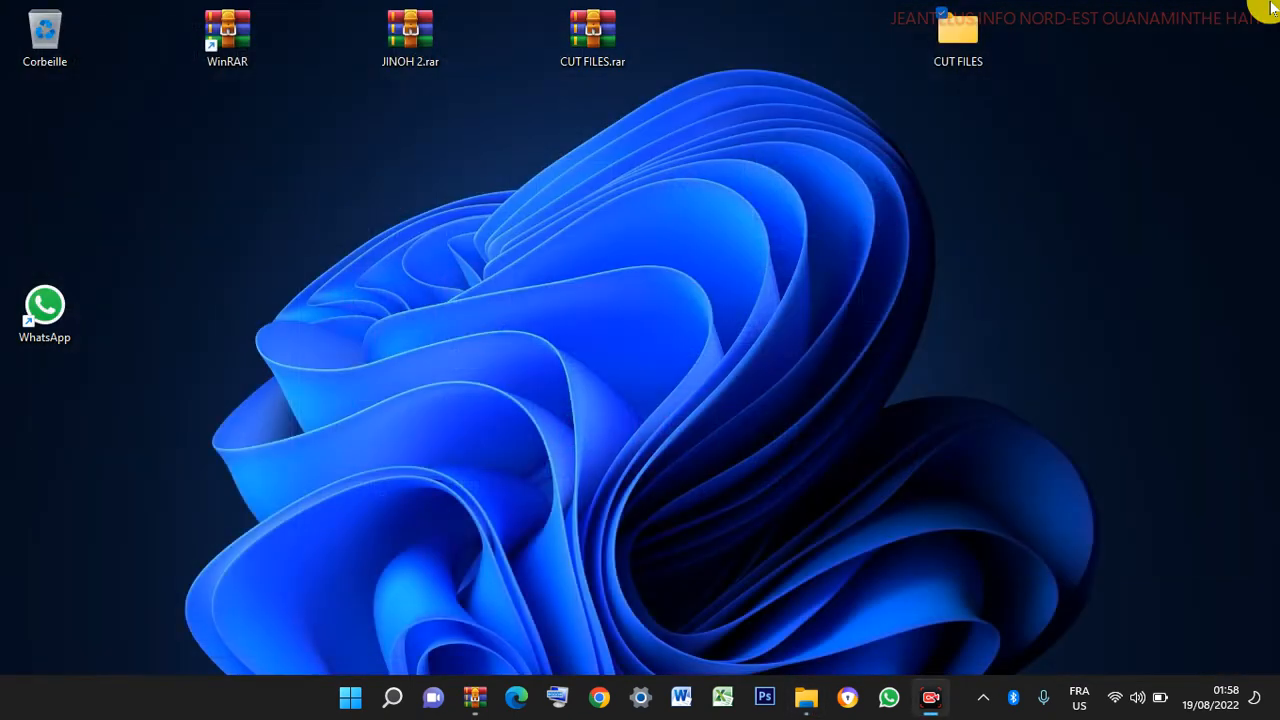
left_click_drag(958, 32, 130, 143)
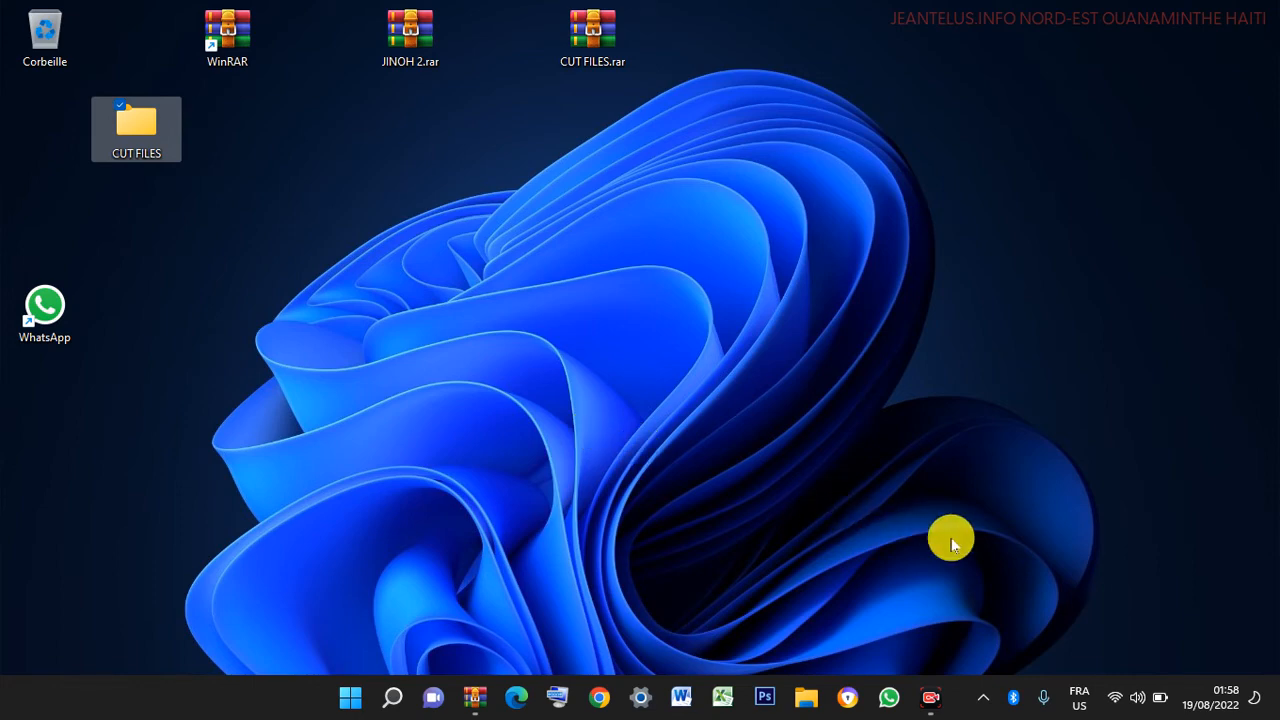
- Launch Chrome with the Institution profile and search Google for 'winrar 64 bit'
left_click(601, 700)
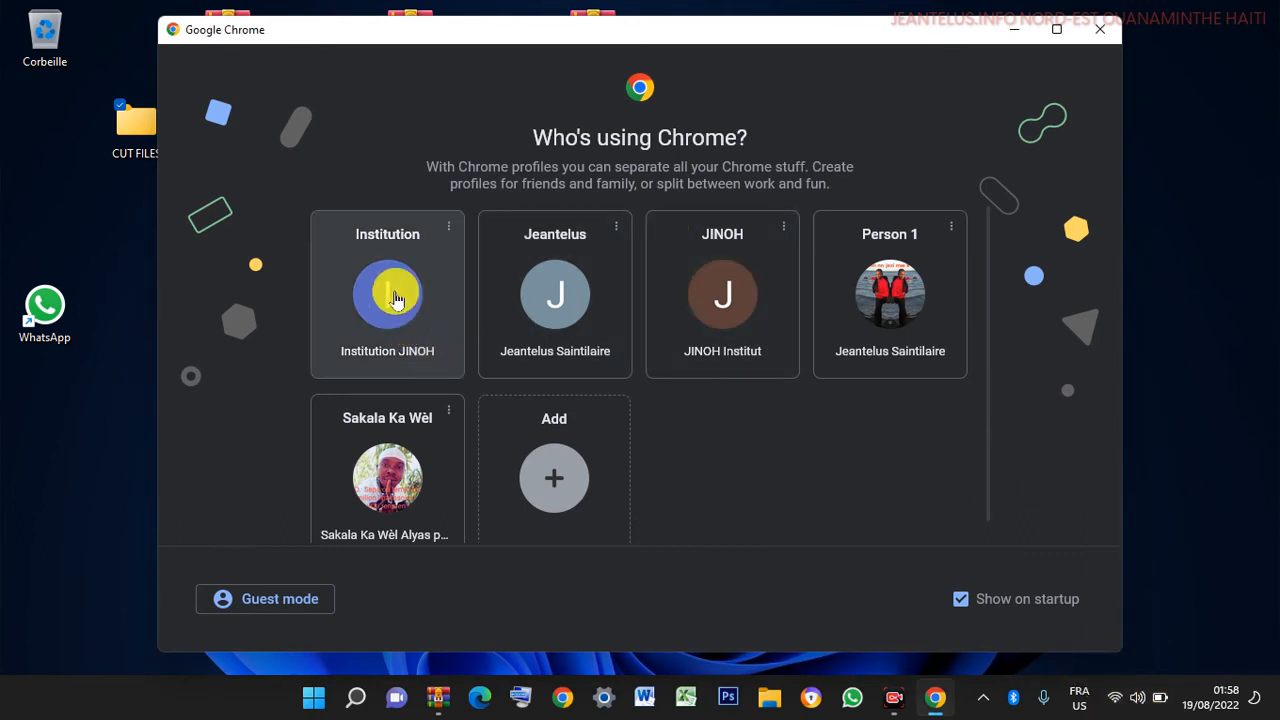
left_click(394, 290)
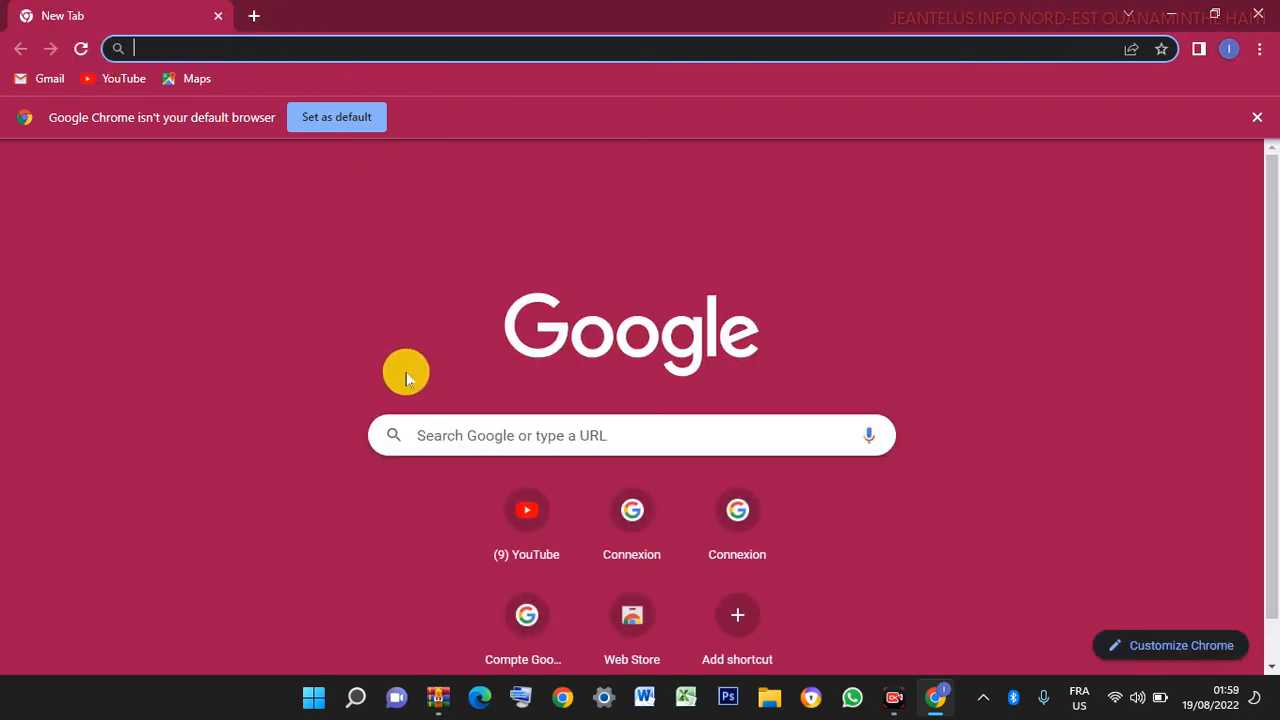
left_click(464, 435)
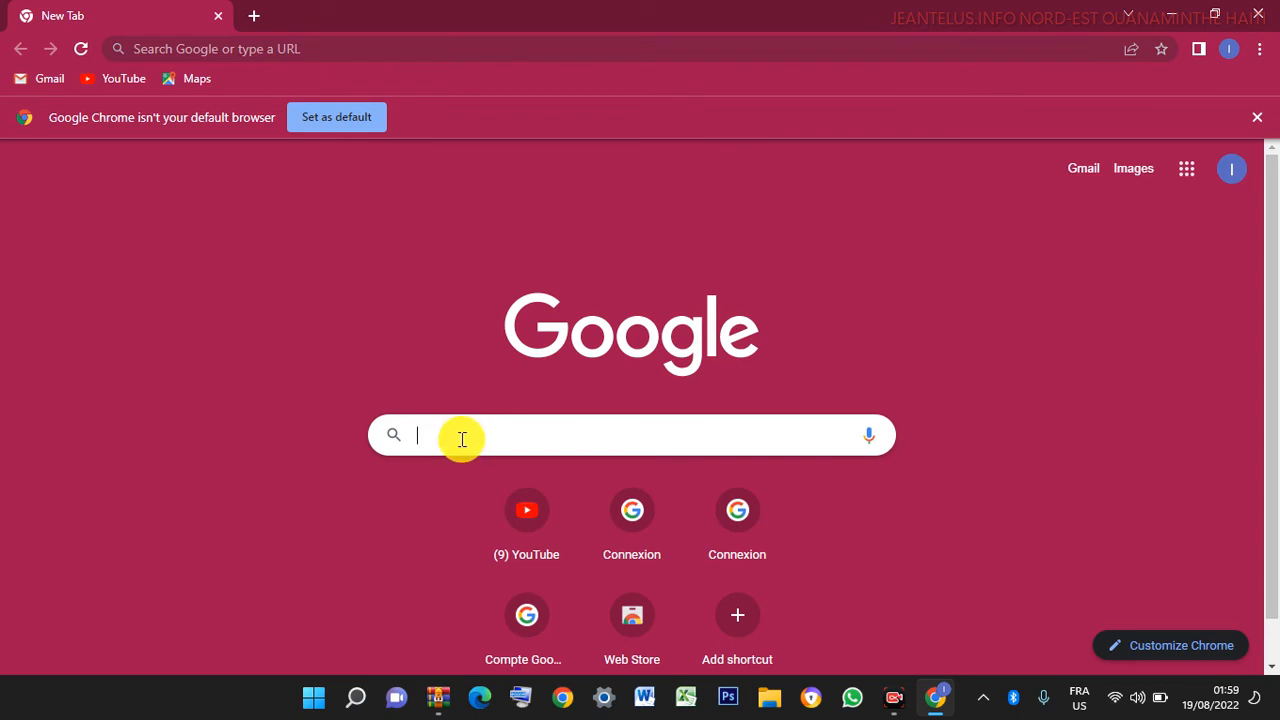
type("WINR")
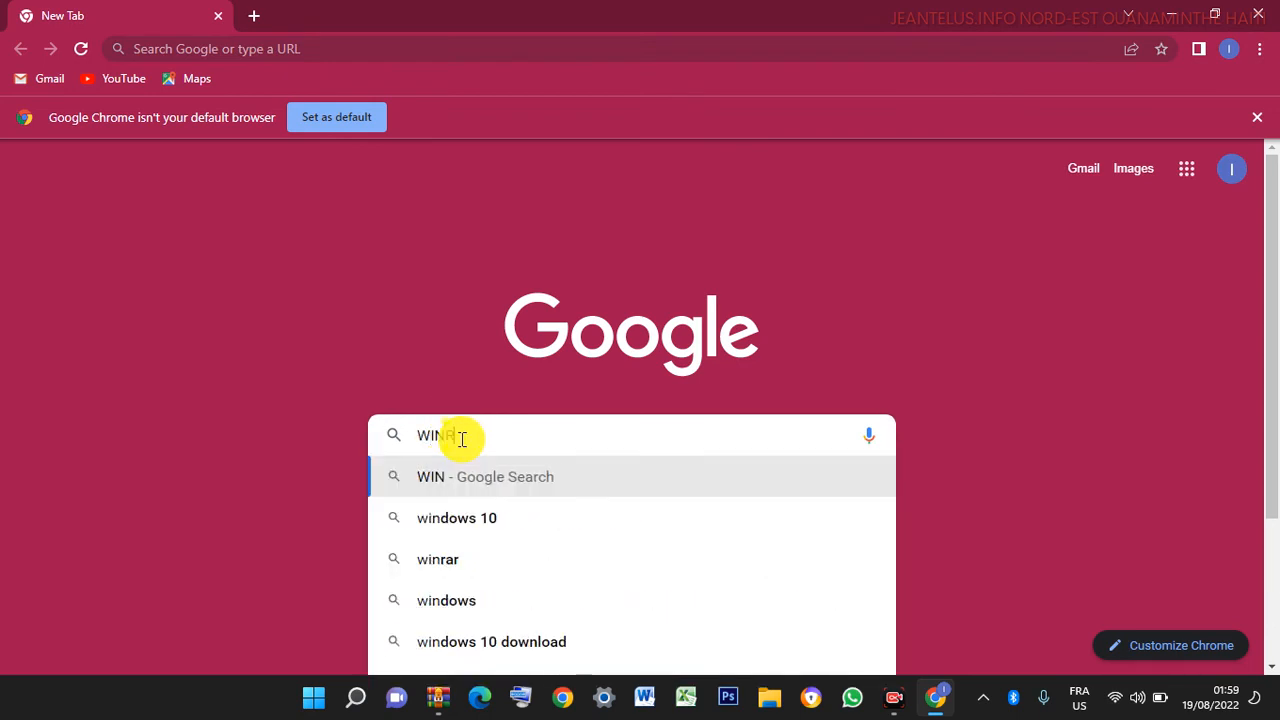
type("A")
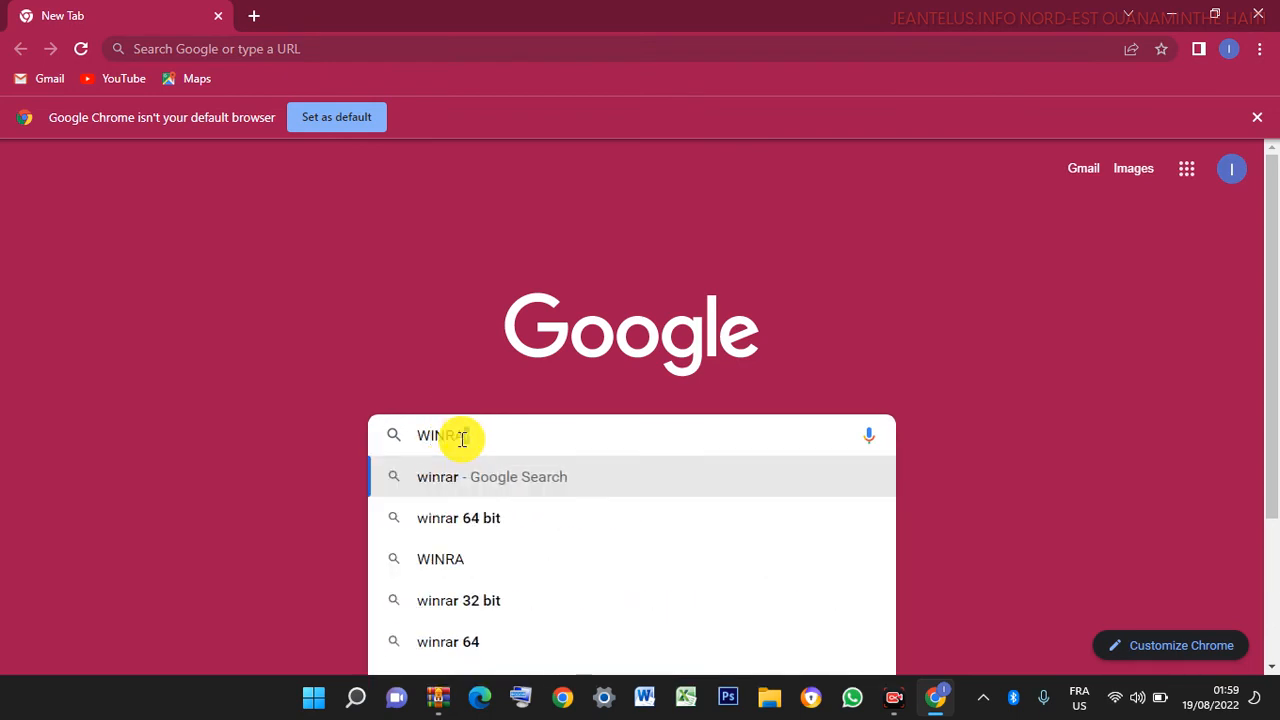
left_click(476, 522)
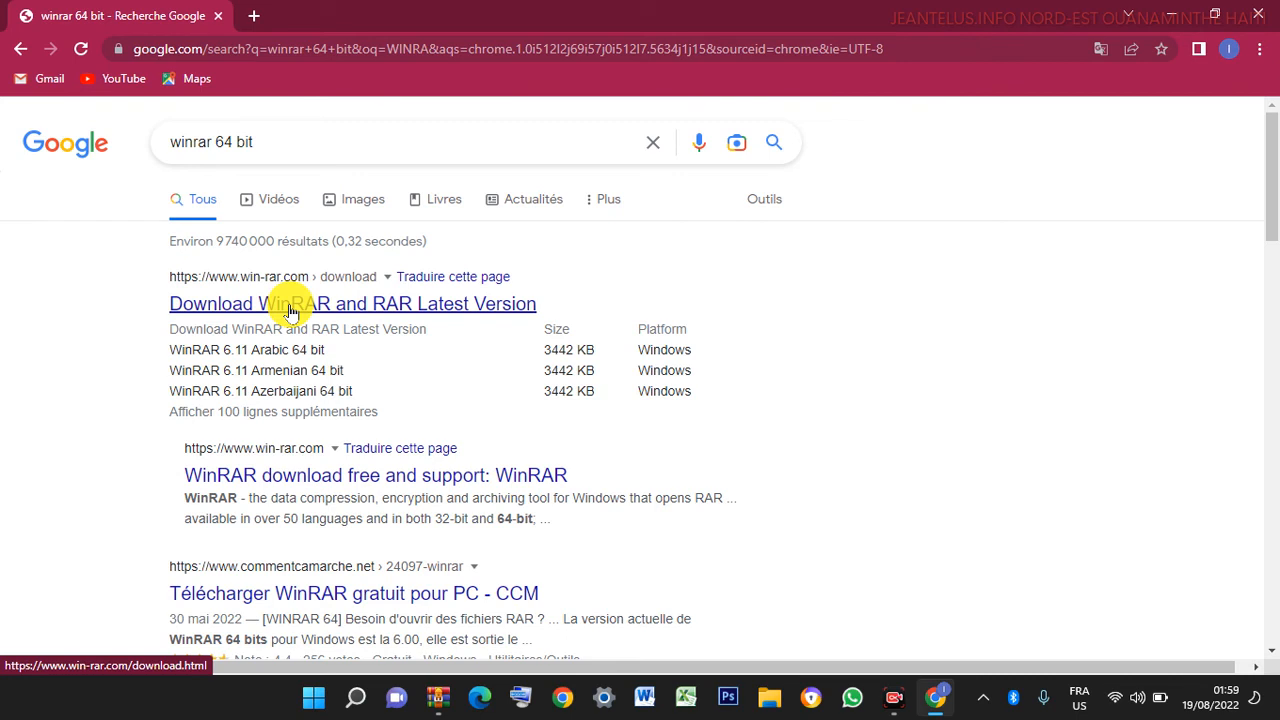
- Open the 'WinRAR download free and support' result and reach win-rar.com's download page
left_click(285, 313)
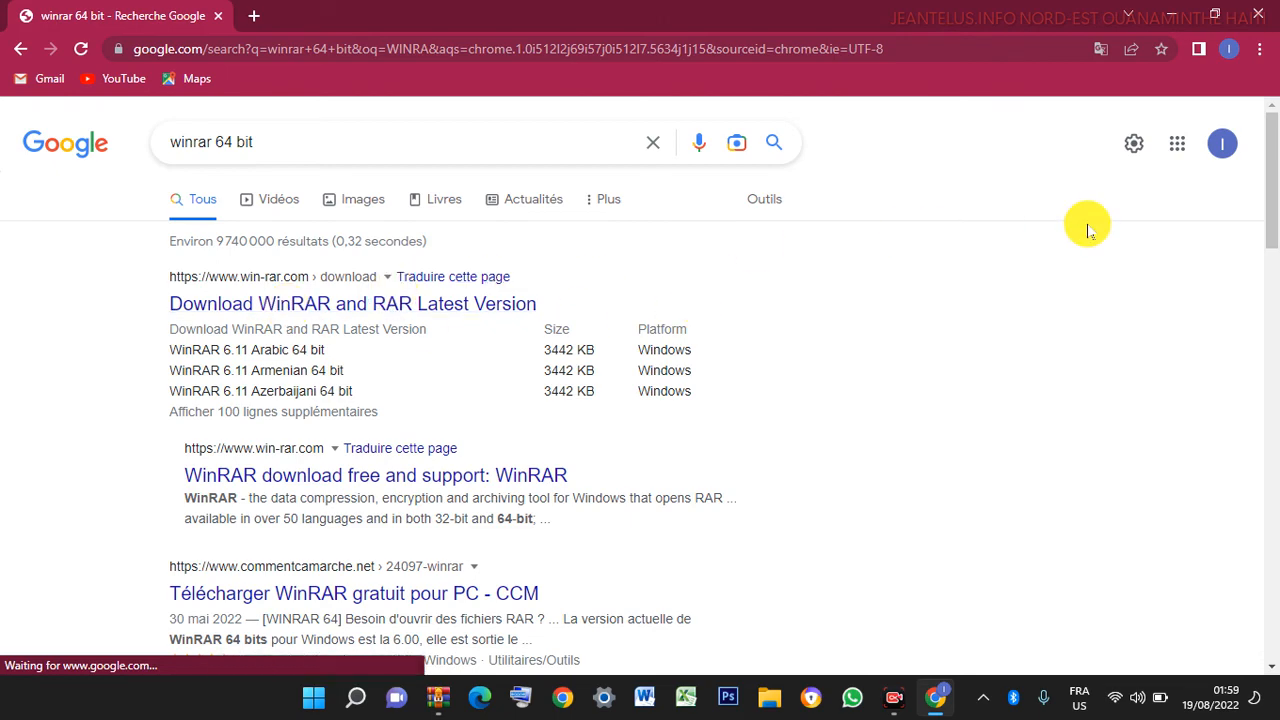
scroll(1266, 197, "down", 5)
left_click_drag(1272, 278, 1188, 140)
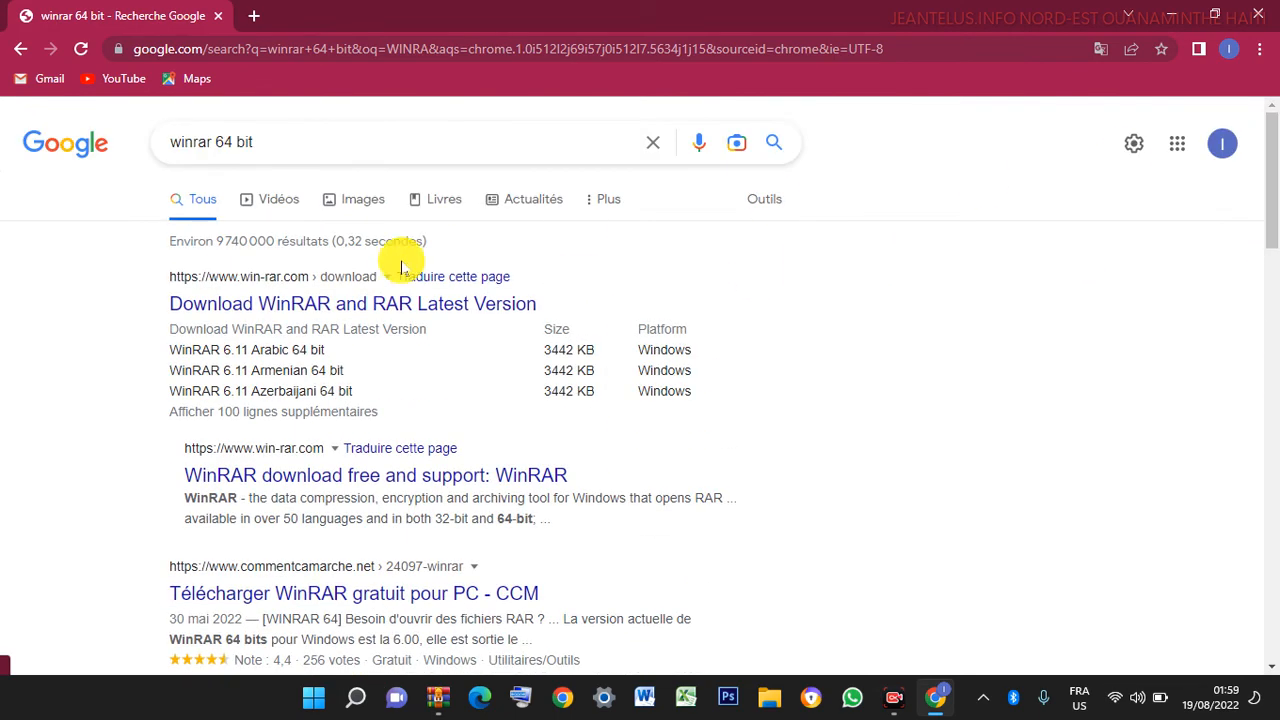
left_click(268, 488)
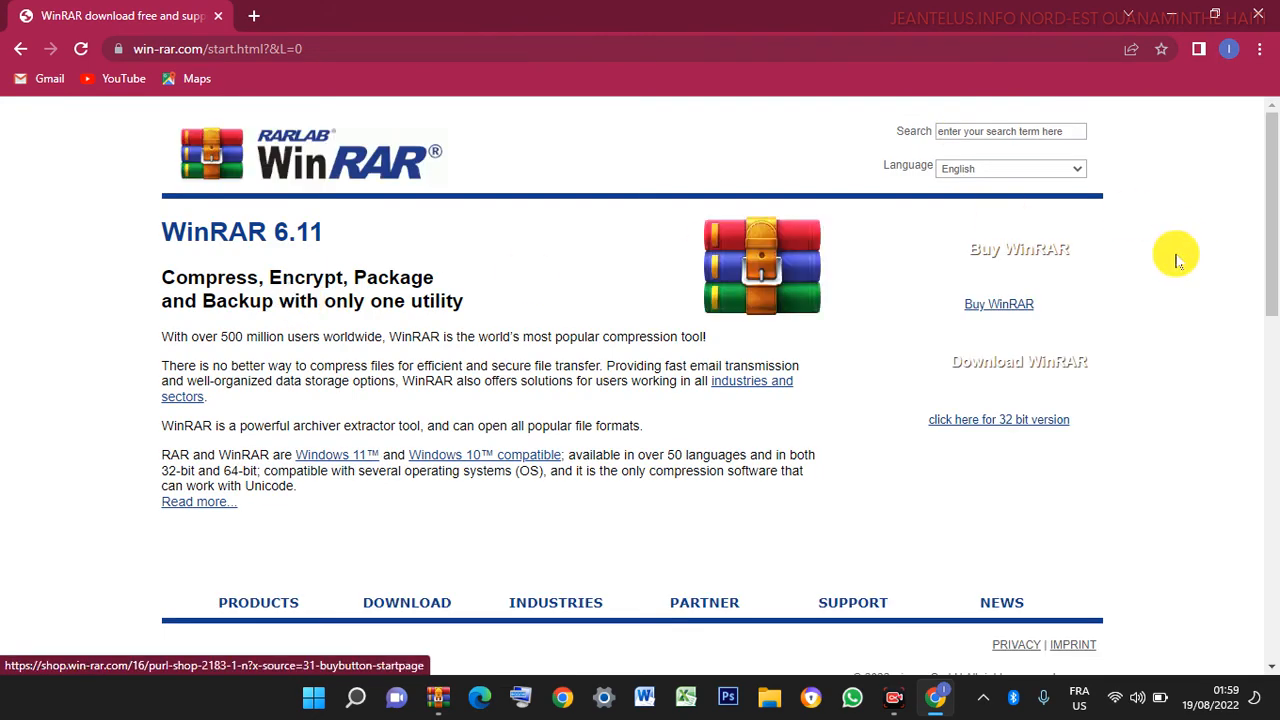
left_click_drag(1266, 200, 1260, 491)
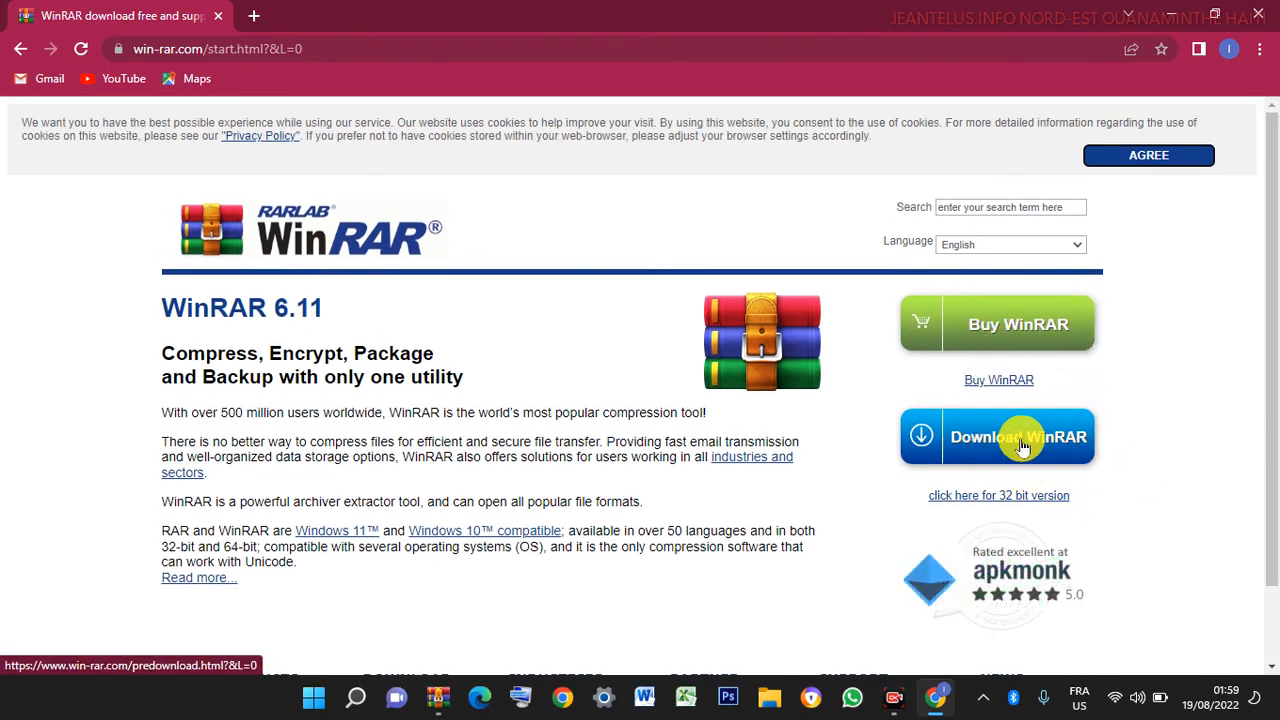
left_click(958, 437)
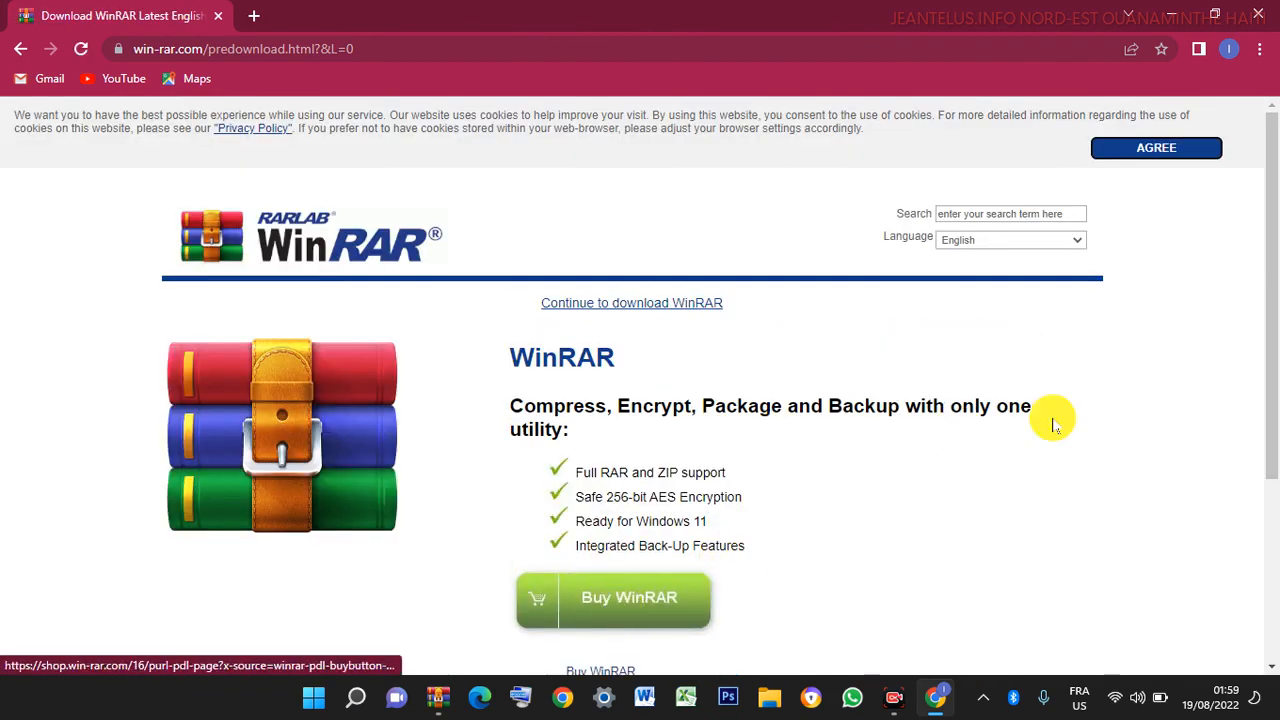
- Start downloading the WinRAR installer winrar-x64-611.exe from the win-rar.com page
left_click_drag(1275, 240, 1271, 466)
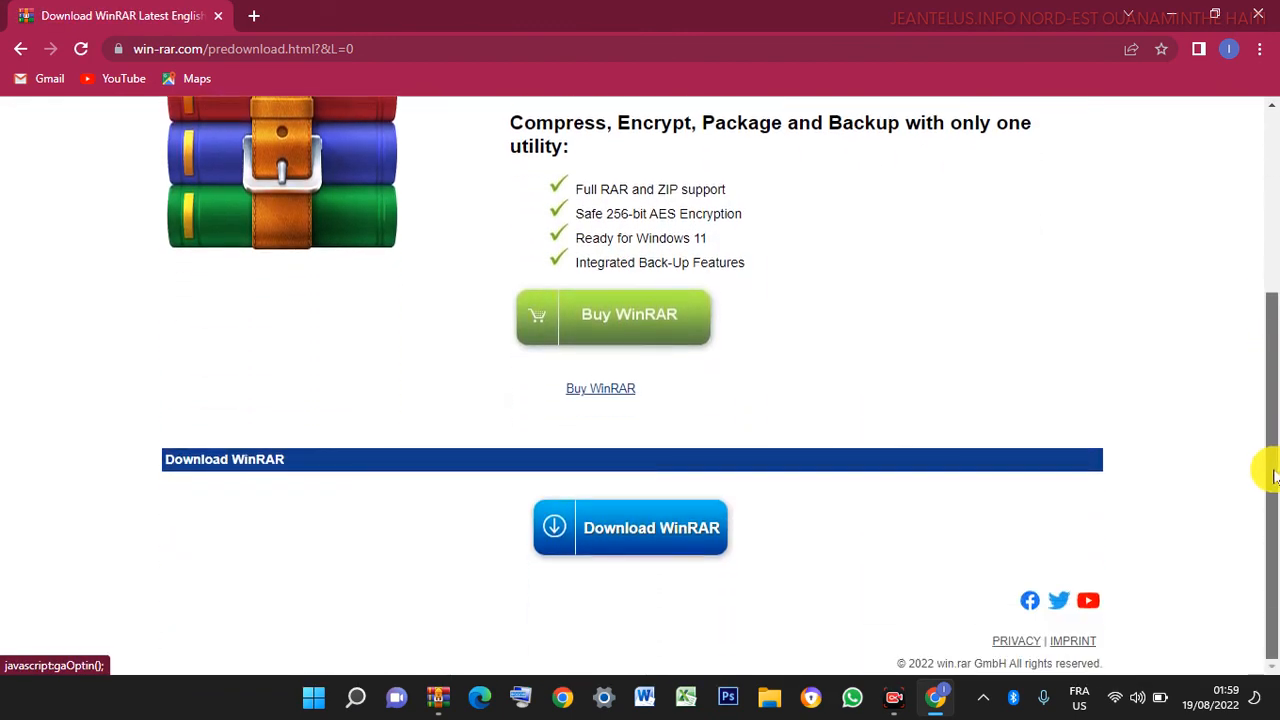
left_click(625, 530)
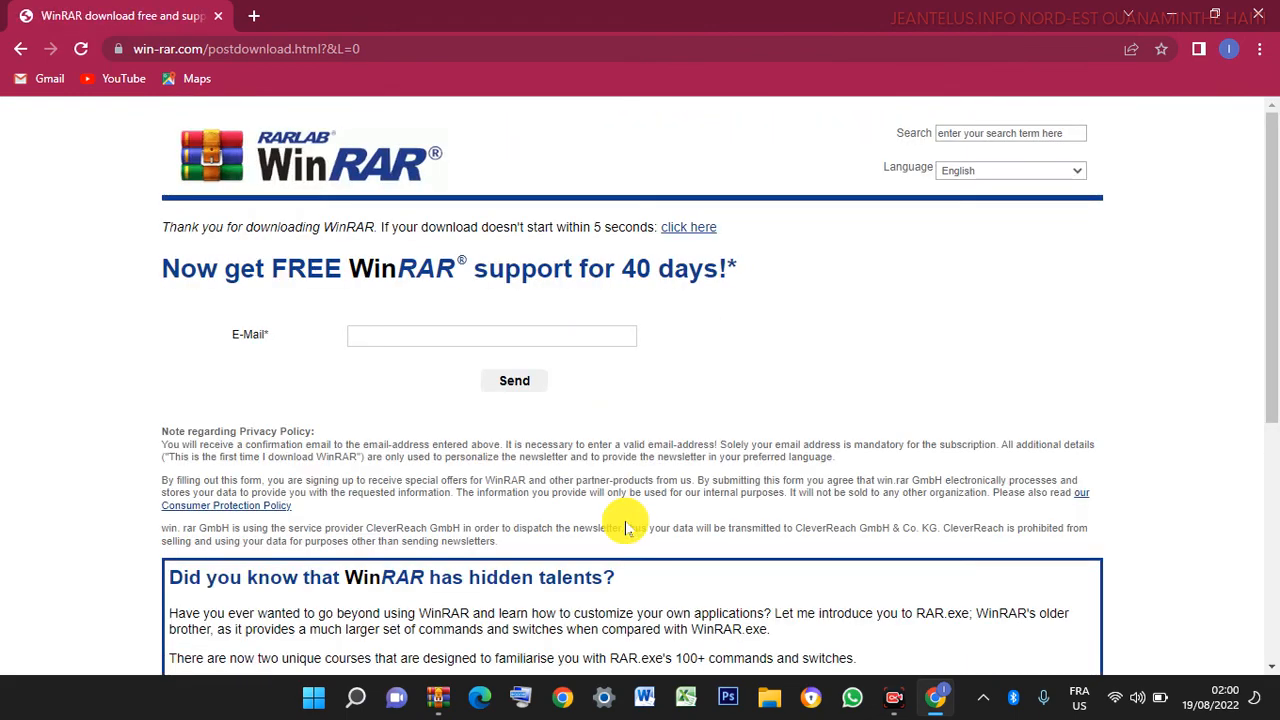
left_click_drag(1275, 245, 1262, 598)
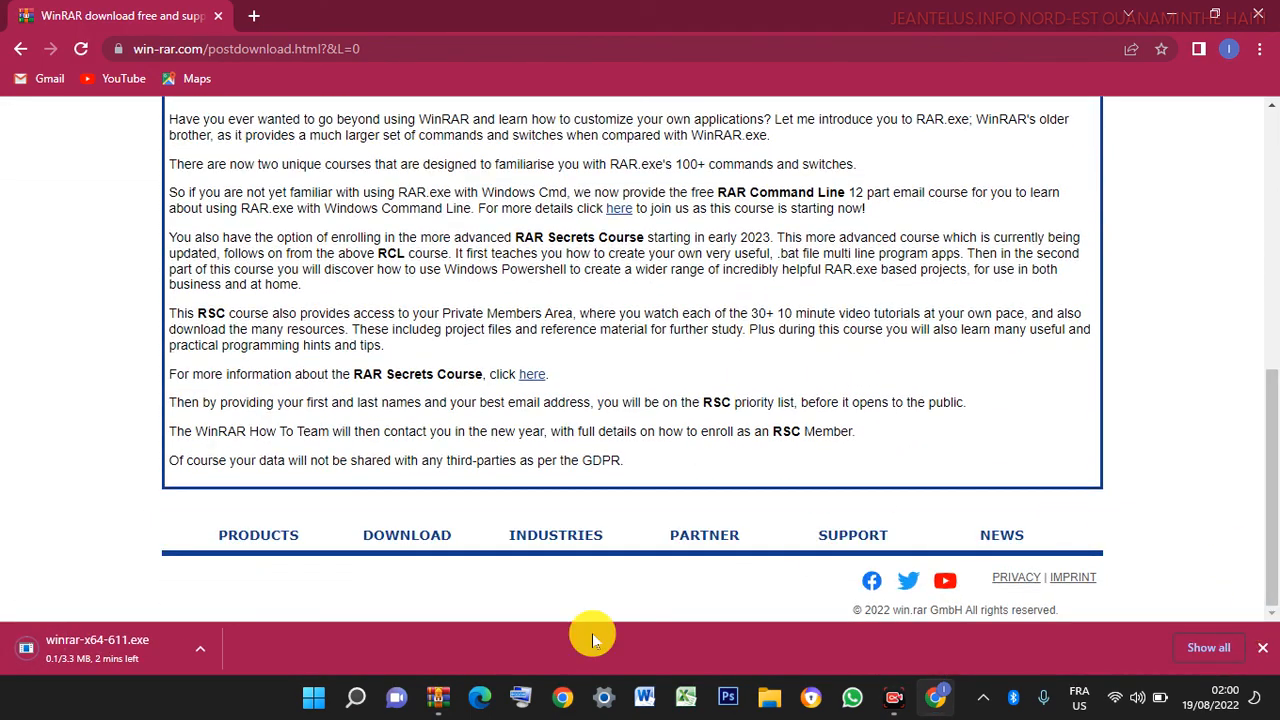
- Pause, then cancel the winrar-x64-611.exe download, and close Chrome
left_click(199, 648)
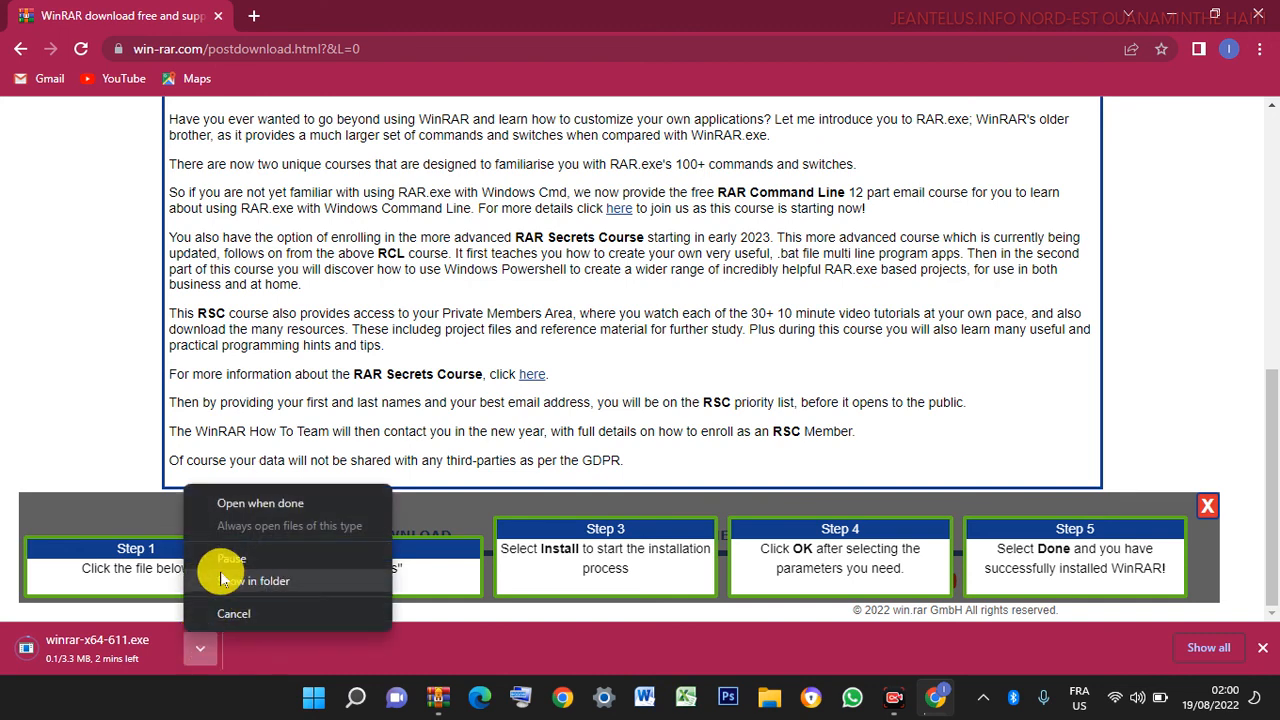
left_click(262, 558)
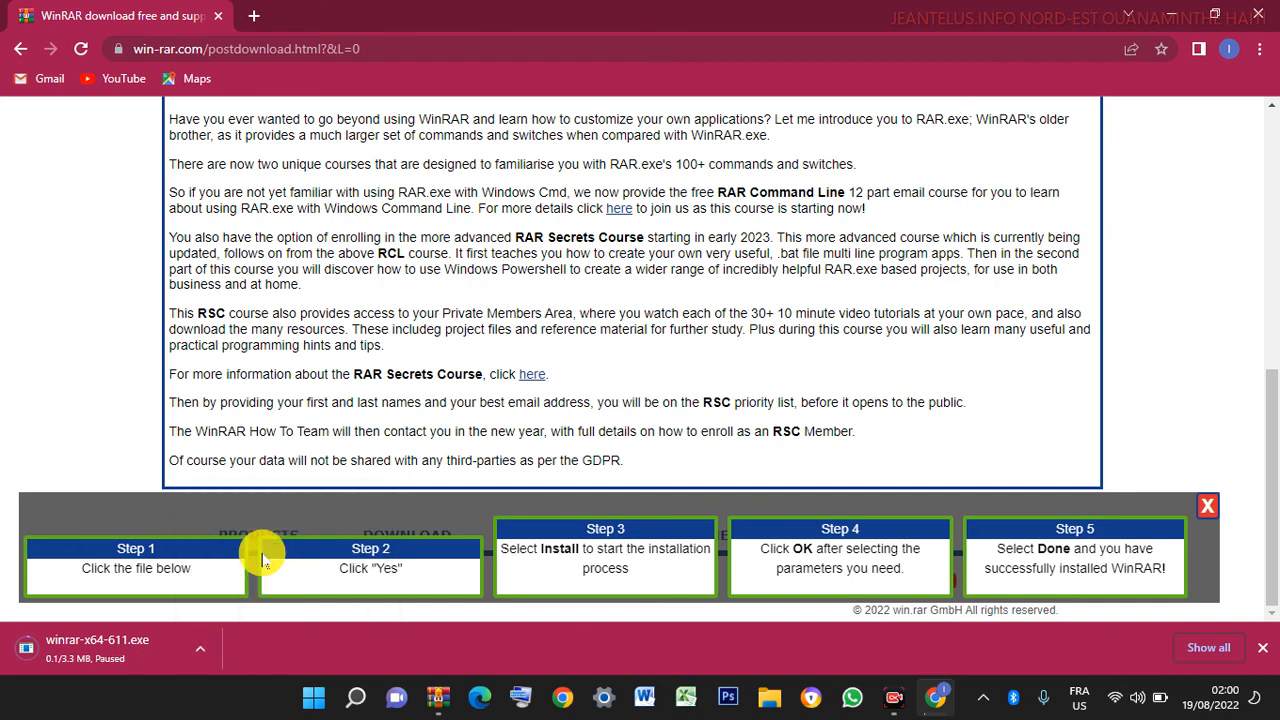
left_click(188, 648)
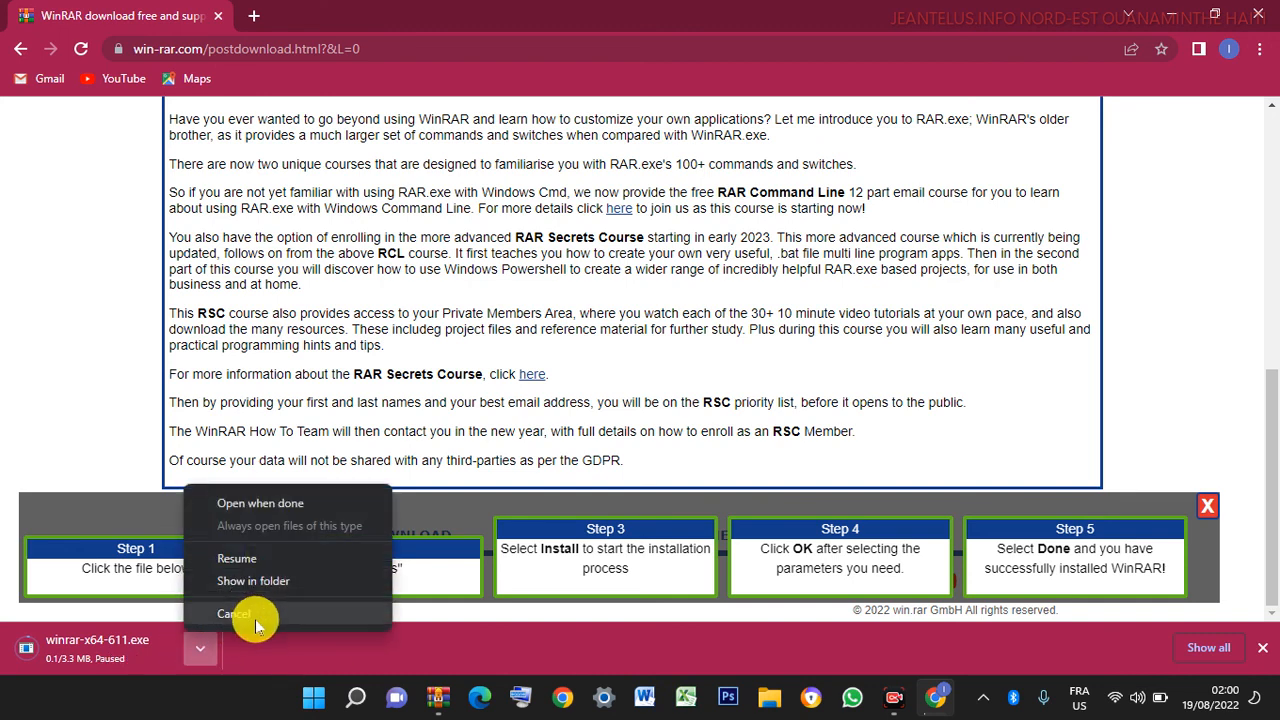
left_click(251, 614)
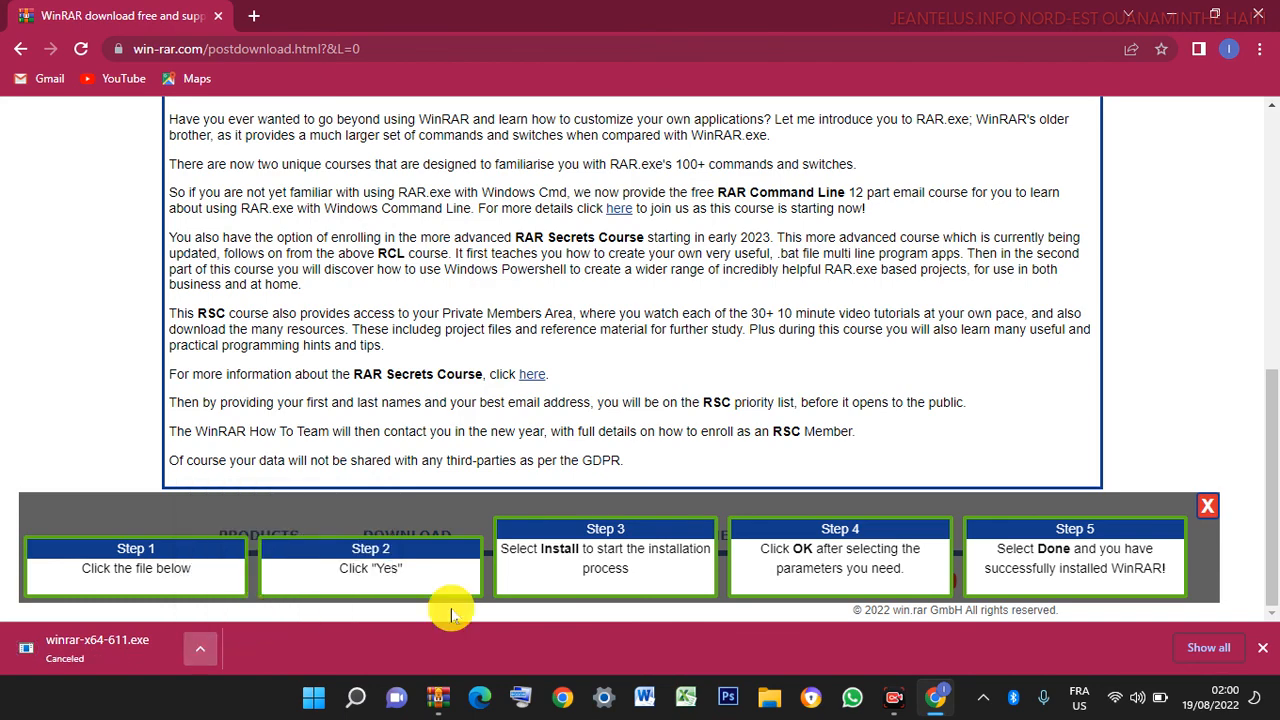
left_click(1252, 18)
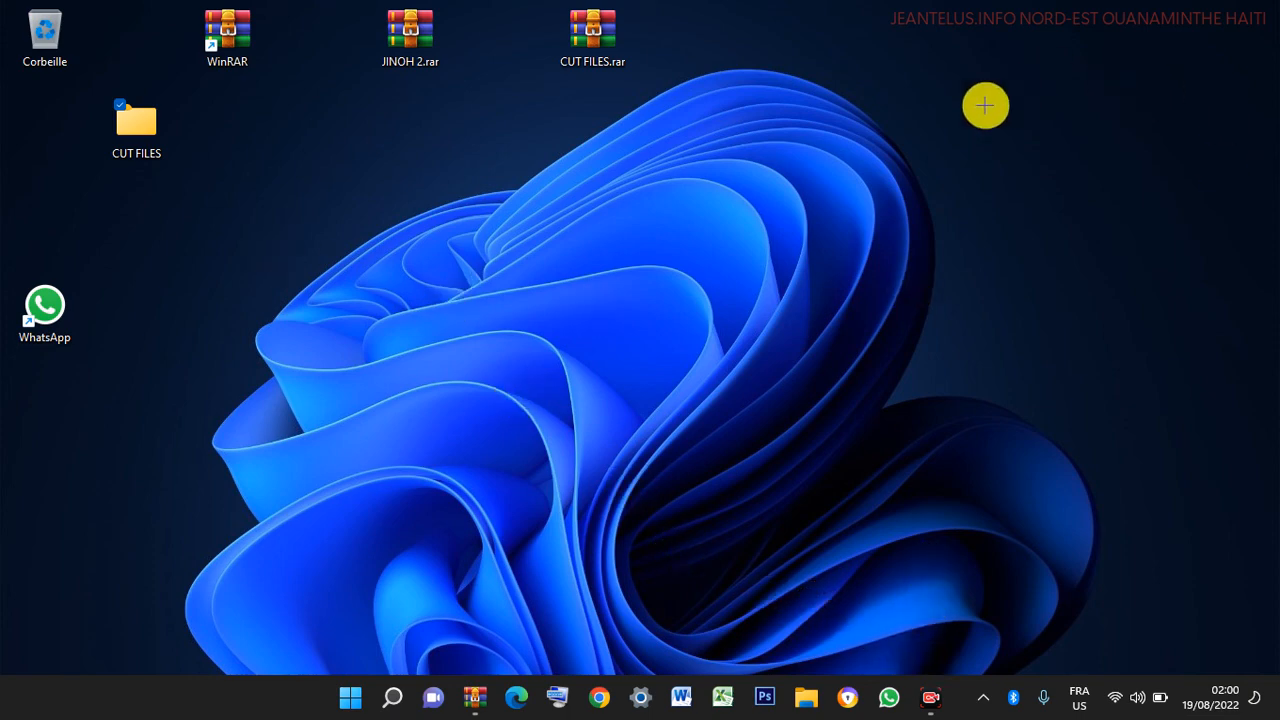
left_click_drag(949, 84, 950, 104)
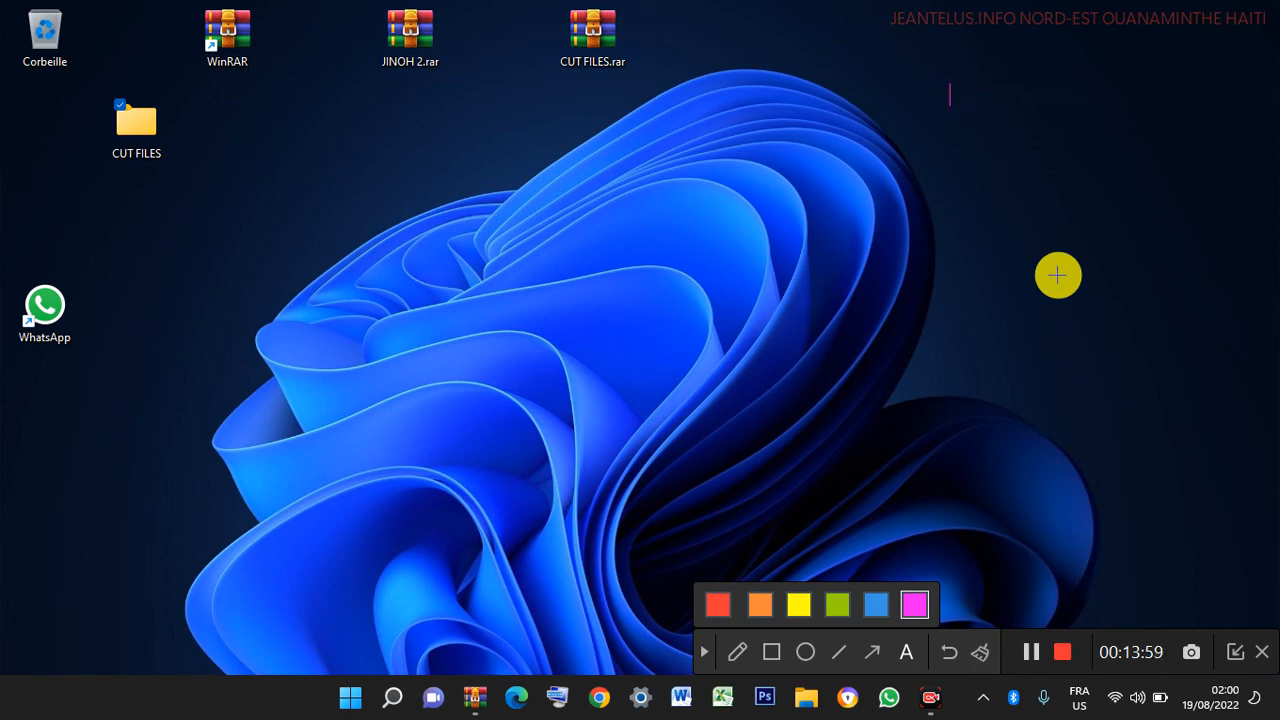
type("ABONNE")
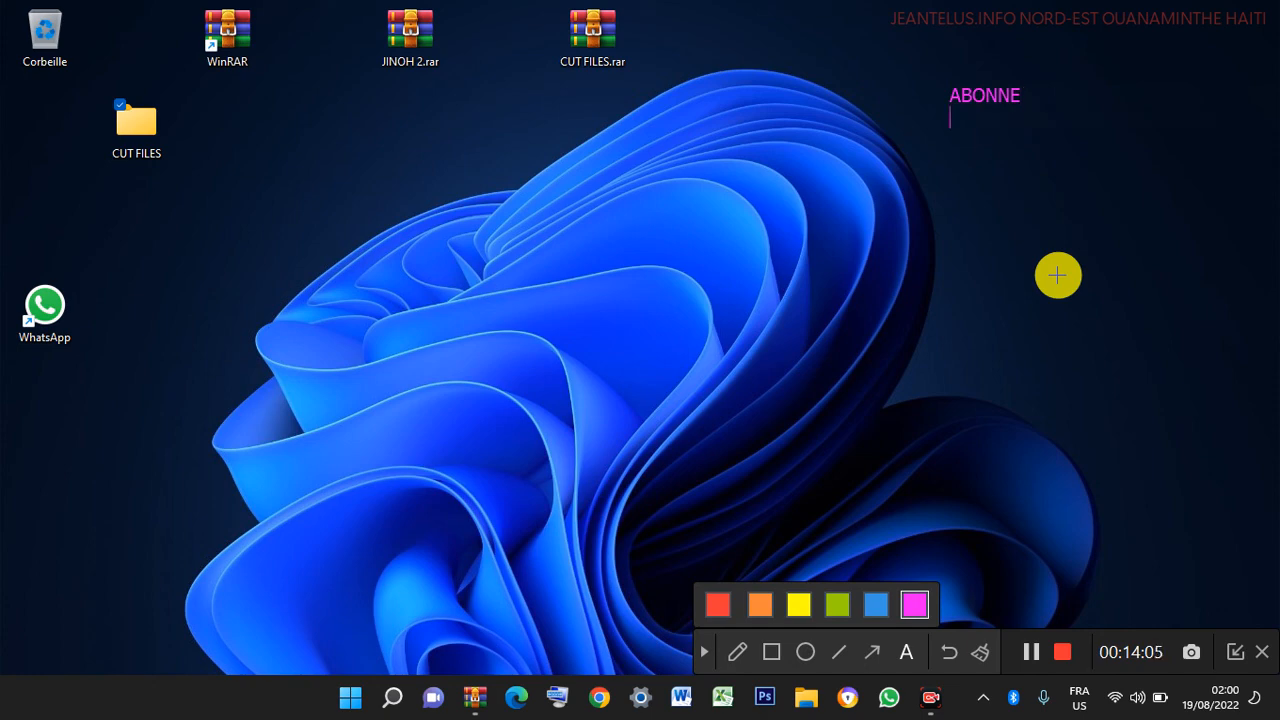
type("TIVER")
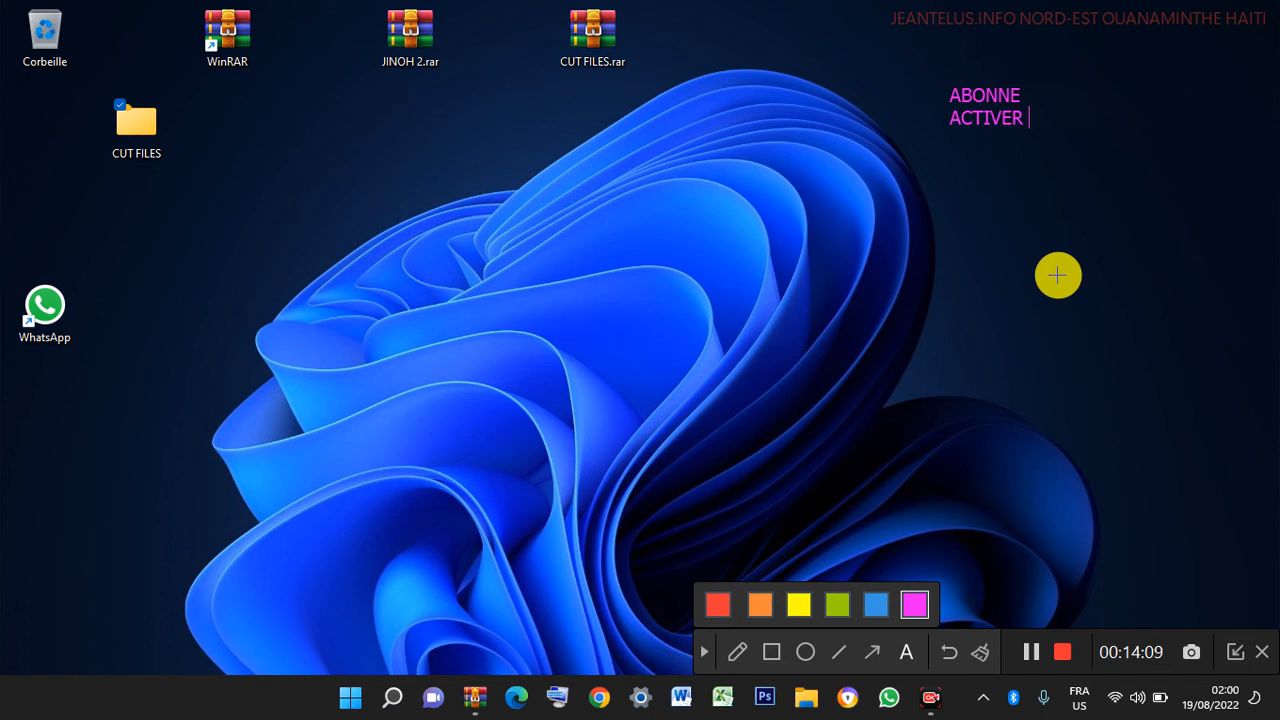
type(" LA CLOCHE DE NO")
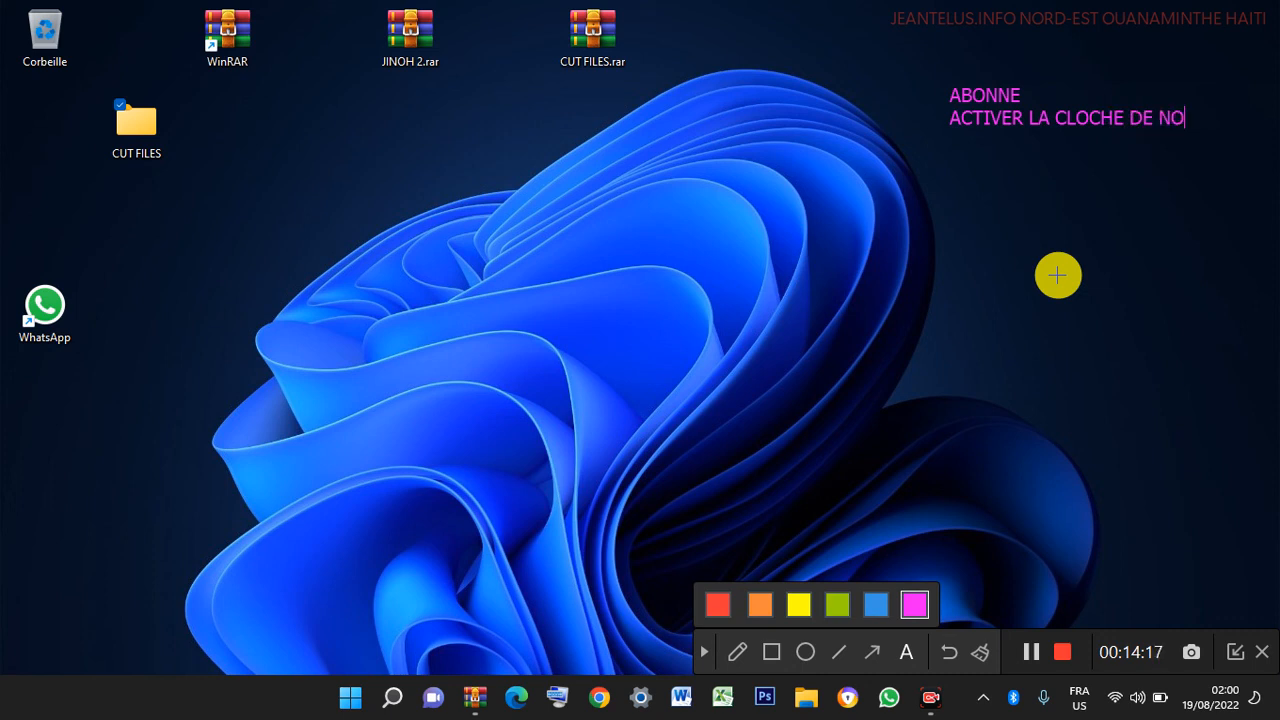
type("TIFICATION")
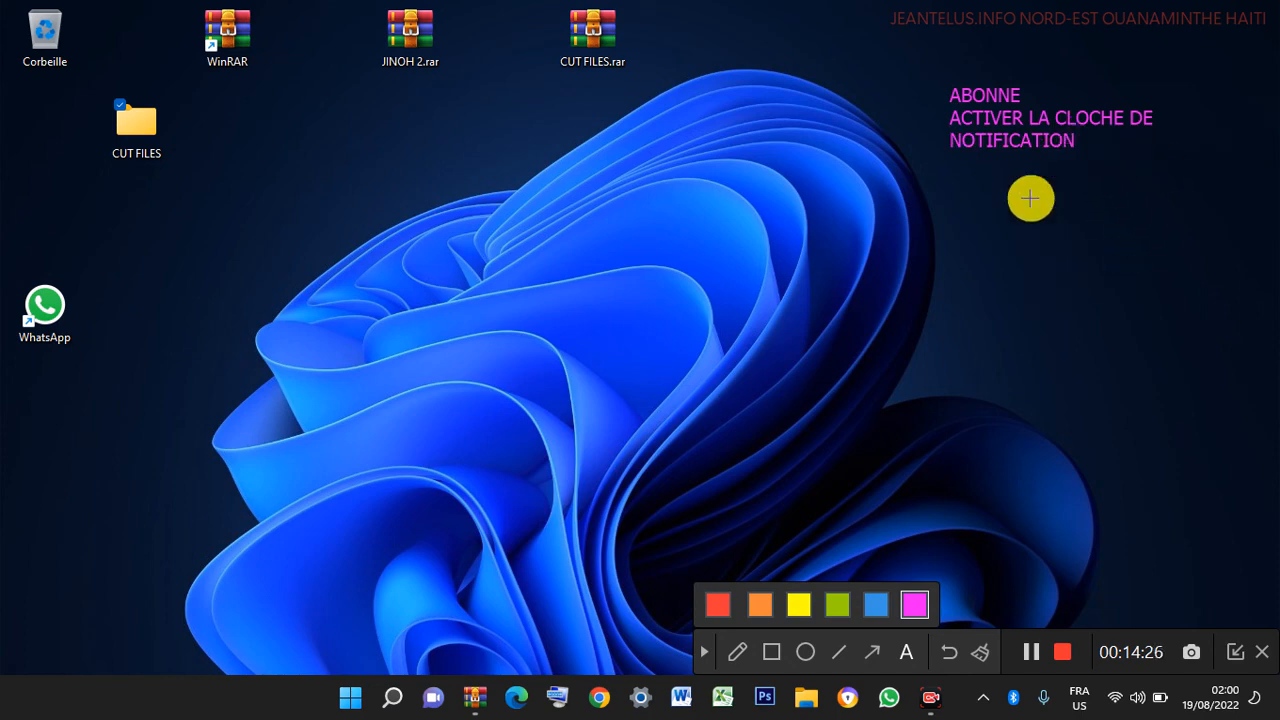
left_click(704, 651)
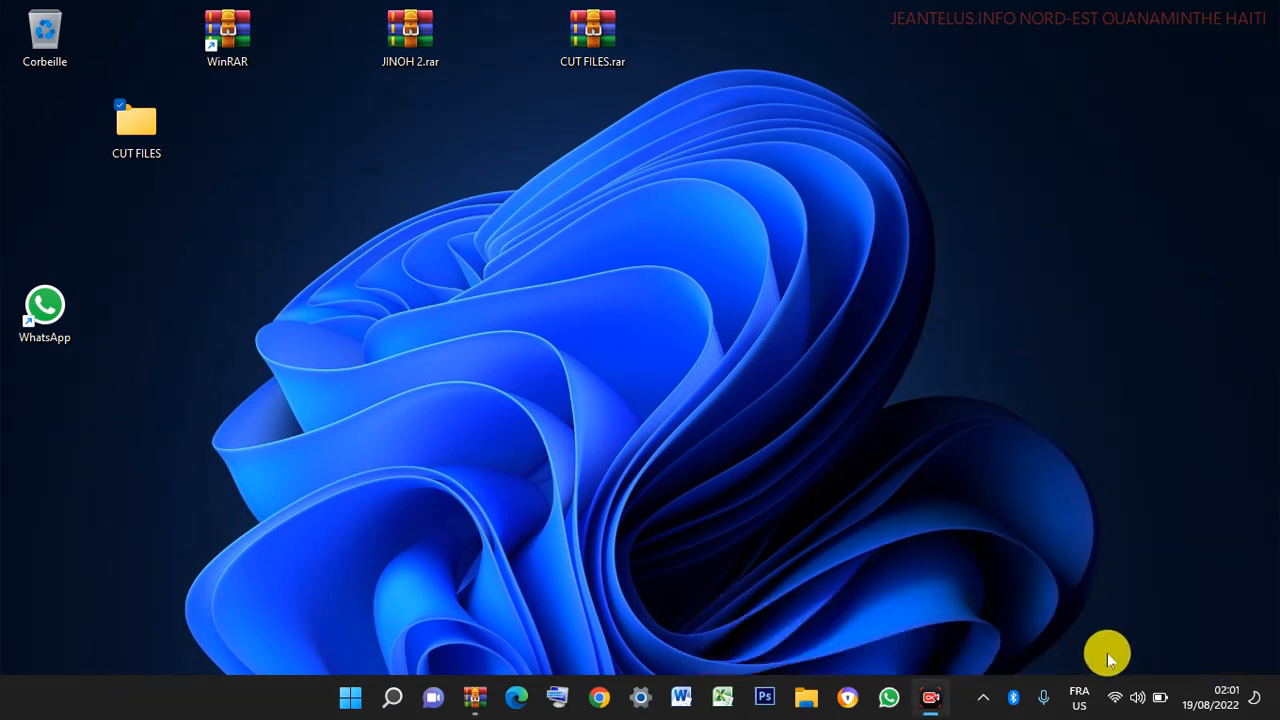